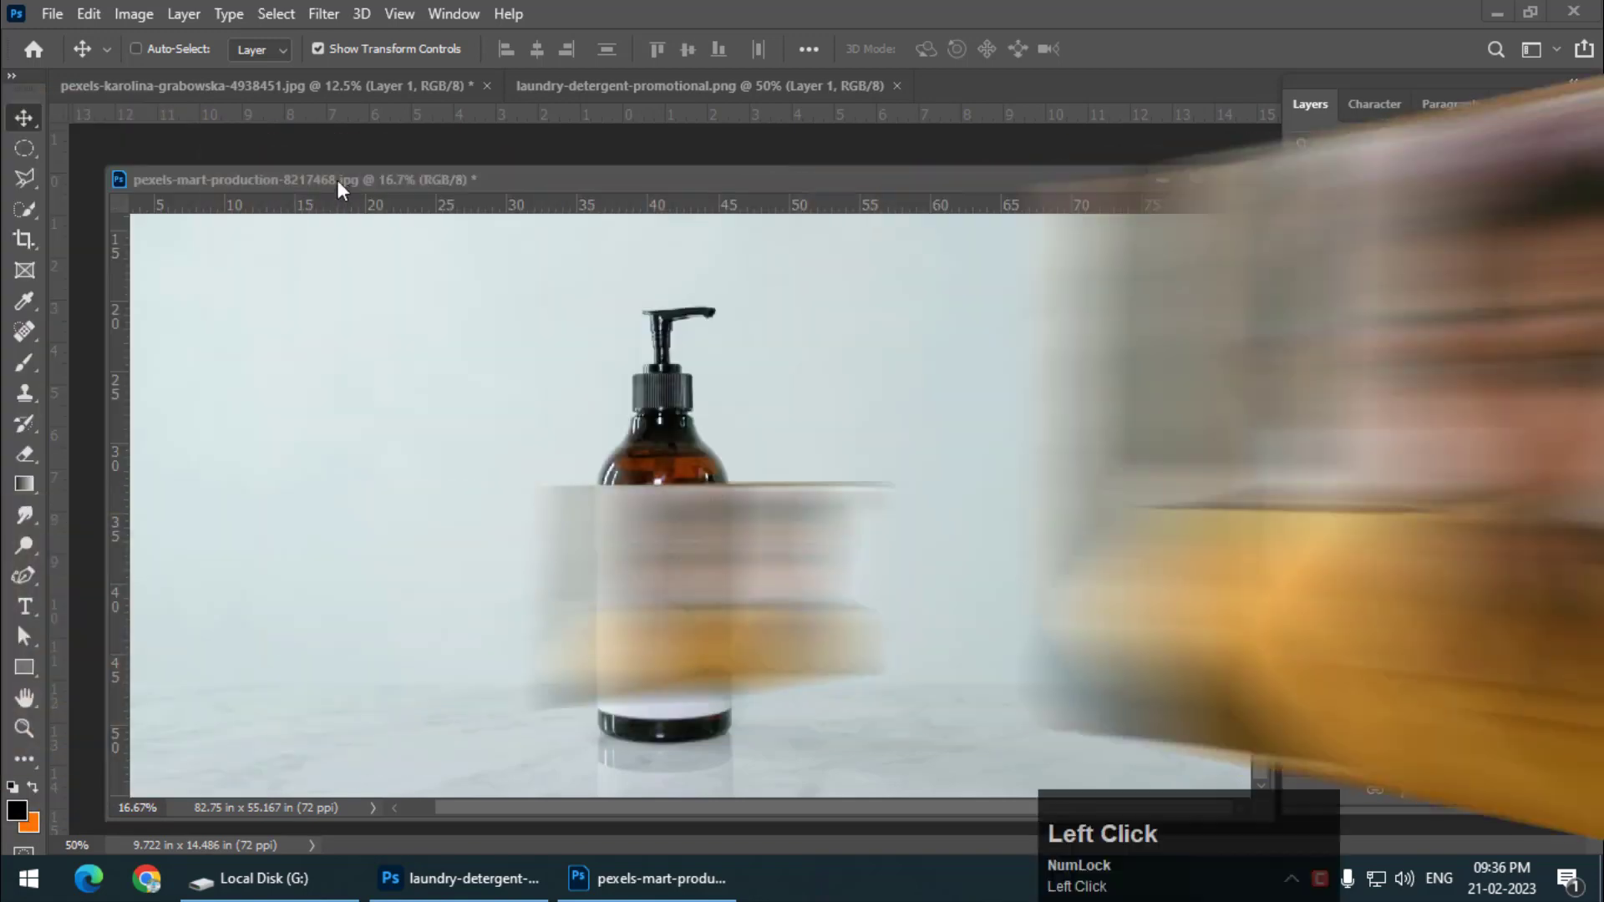
{"action": "left_click_drag", "start_coordinate": [338, 179], "coordinate": [316, 169]}
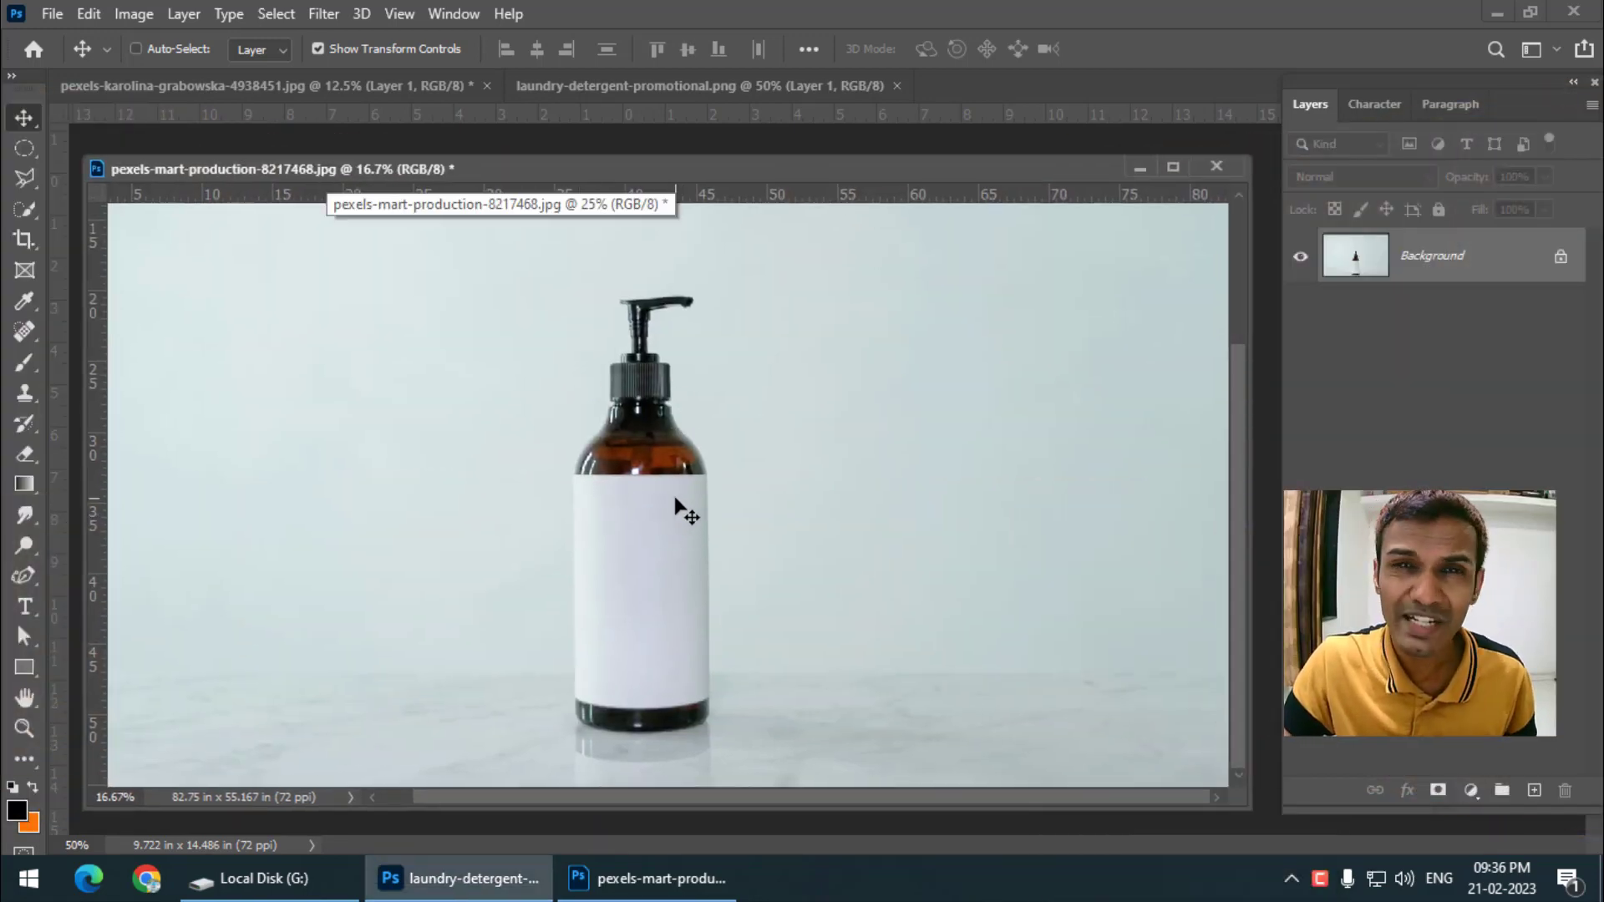
{"action": "left_click_drag", "start_coordinate": [410, 166], "coordinate": [424, 164]}
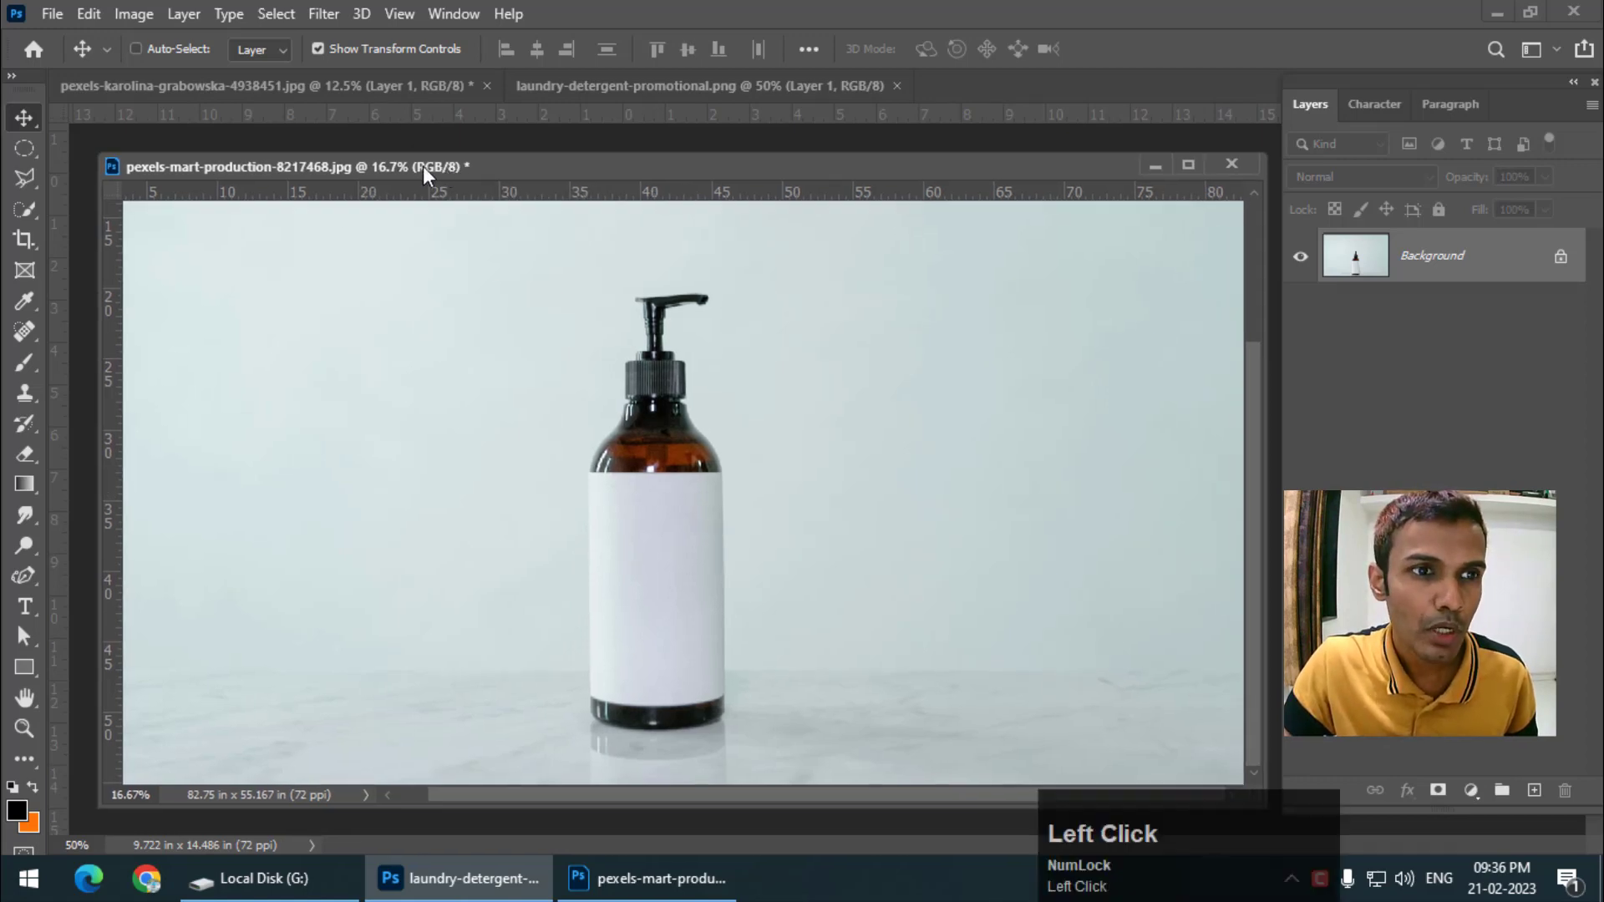
- Select the bottle's blank white label with the Quick Selection tool at brush size 70
{"action": "left_click", "coordinate": [25, 208]}
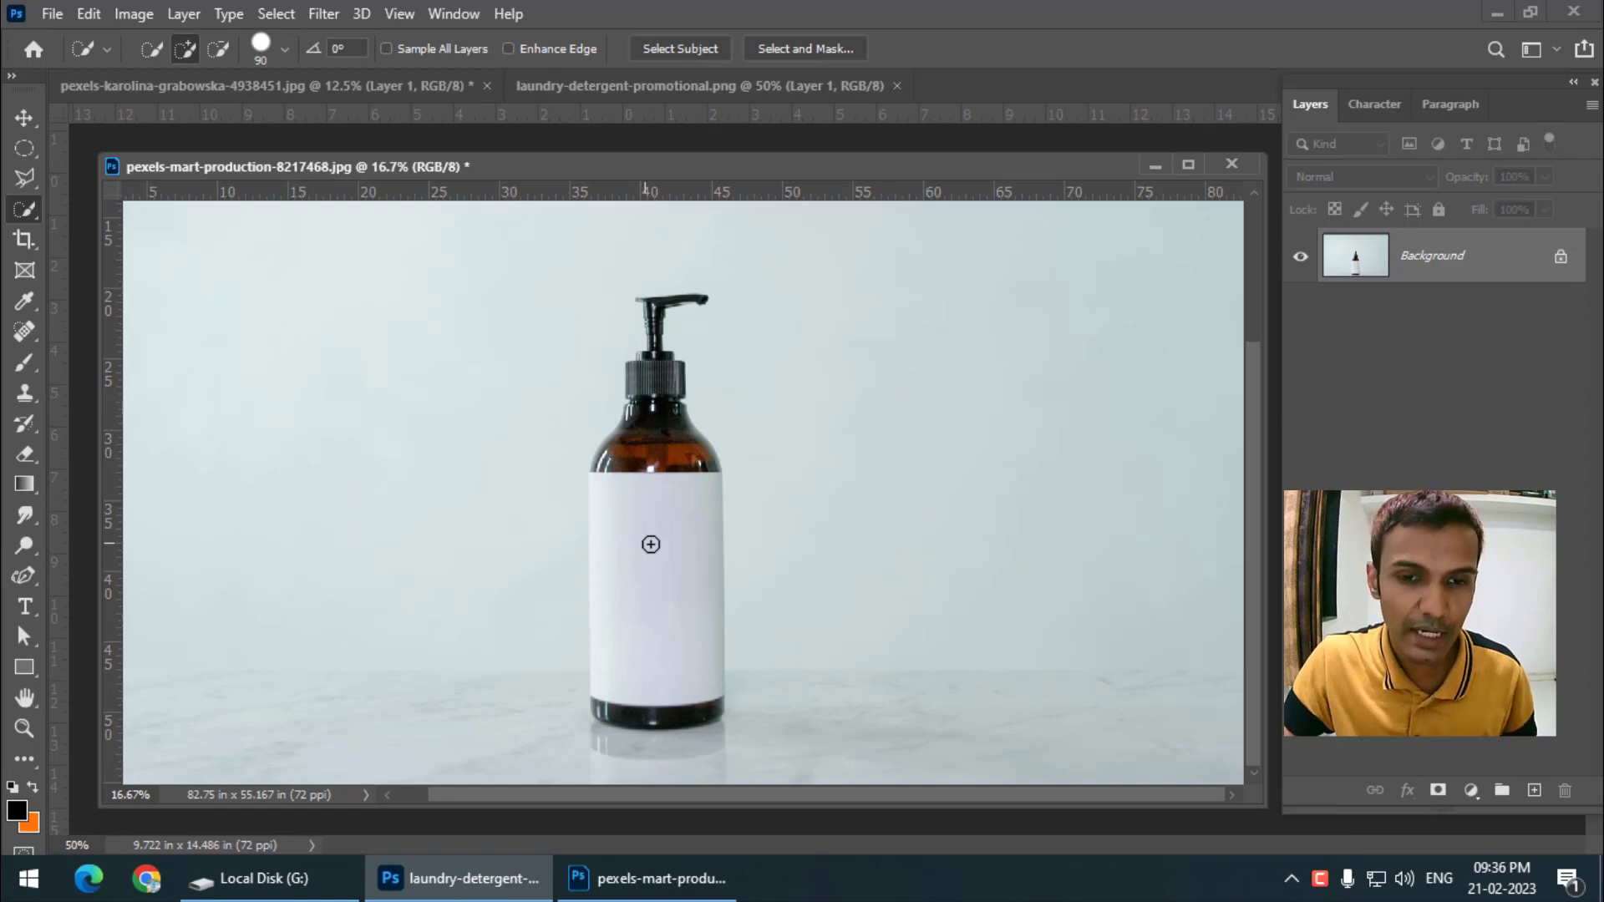
{"action": "left_click", "coordinate": [697, 572]}
{"action": "key", "text": "space"}
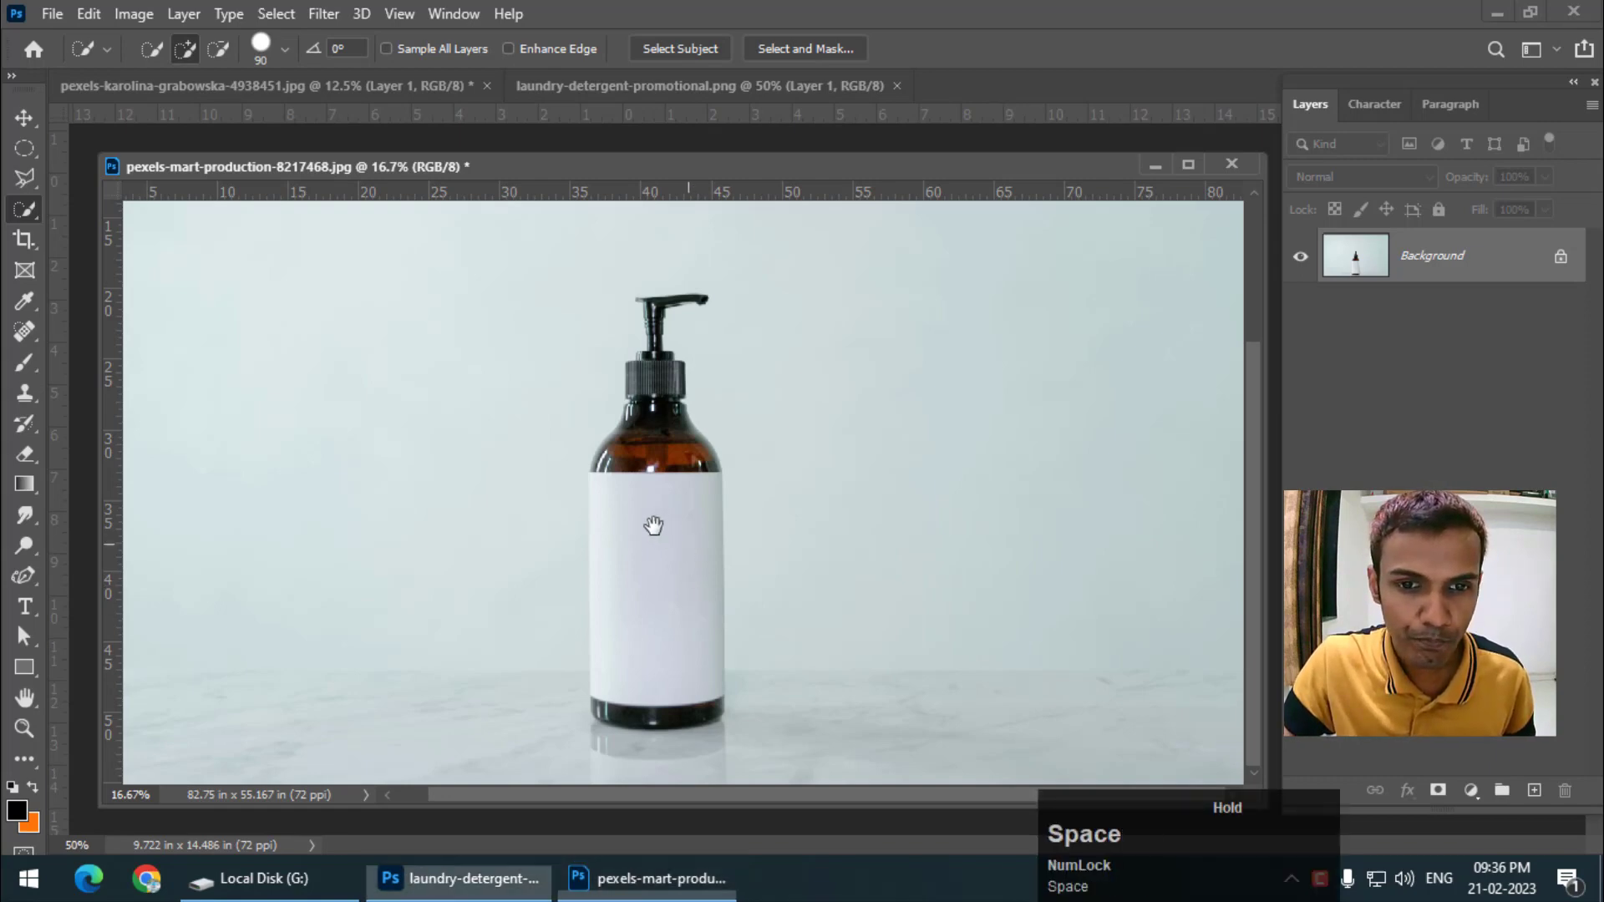
{"action": "key", "text": "bracketleft"}
{"action": "key", "text": "bracketleft"}
{"action": "left_click", "coordinate": [651, 543]}
{"action": "left_click_drag", "start_coordinate": [652, 548], "coordinate": [699, 565]}
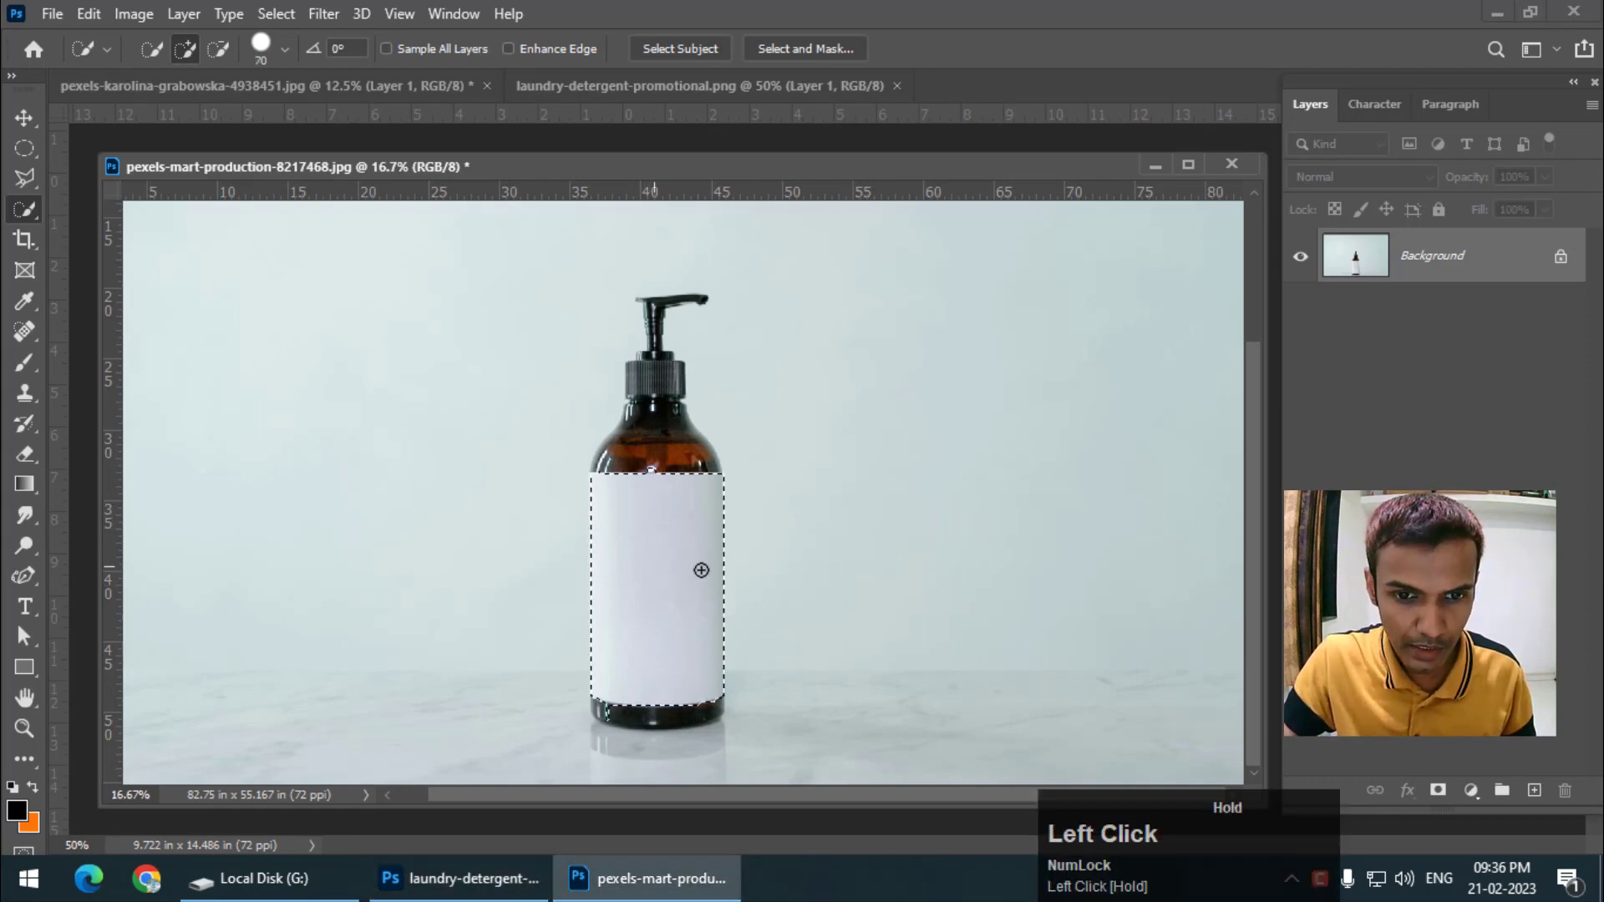
{"action": "key", "text": "ctrl+equal"}
{"action": "key", "text": "ctrl+equal"}
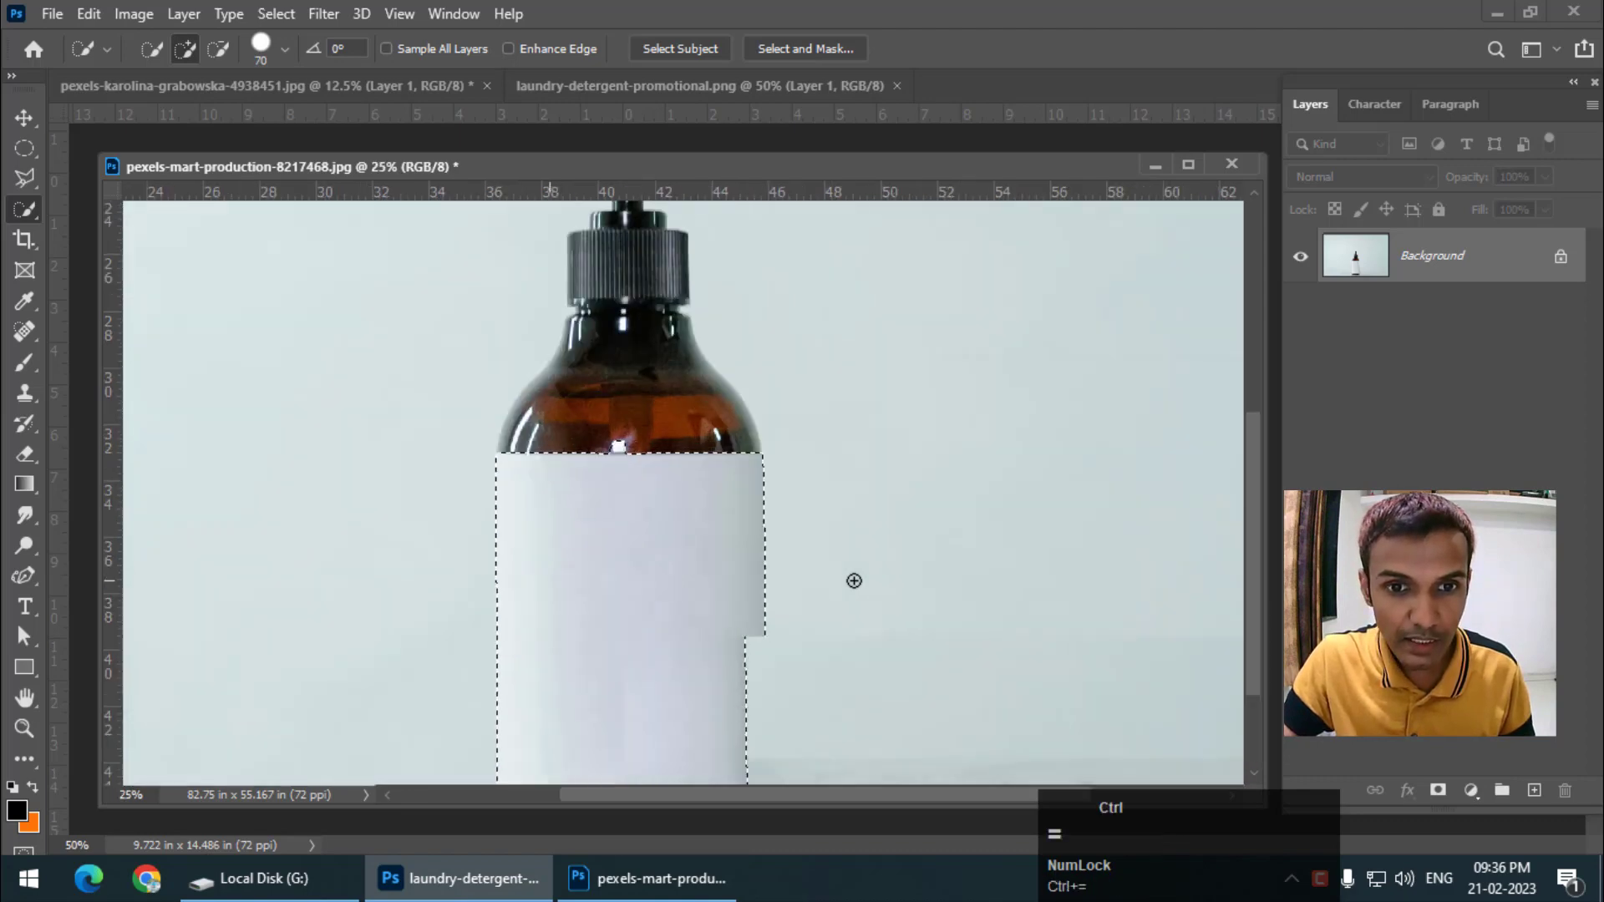
- Subtract the bright highlight just above the label from the selection using the Polygonal Lasso tool
{"action": "right_click", "coordinate": [34, 171]}
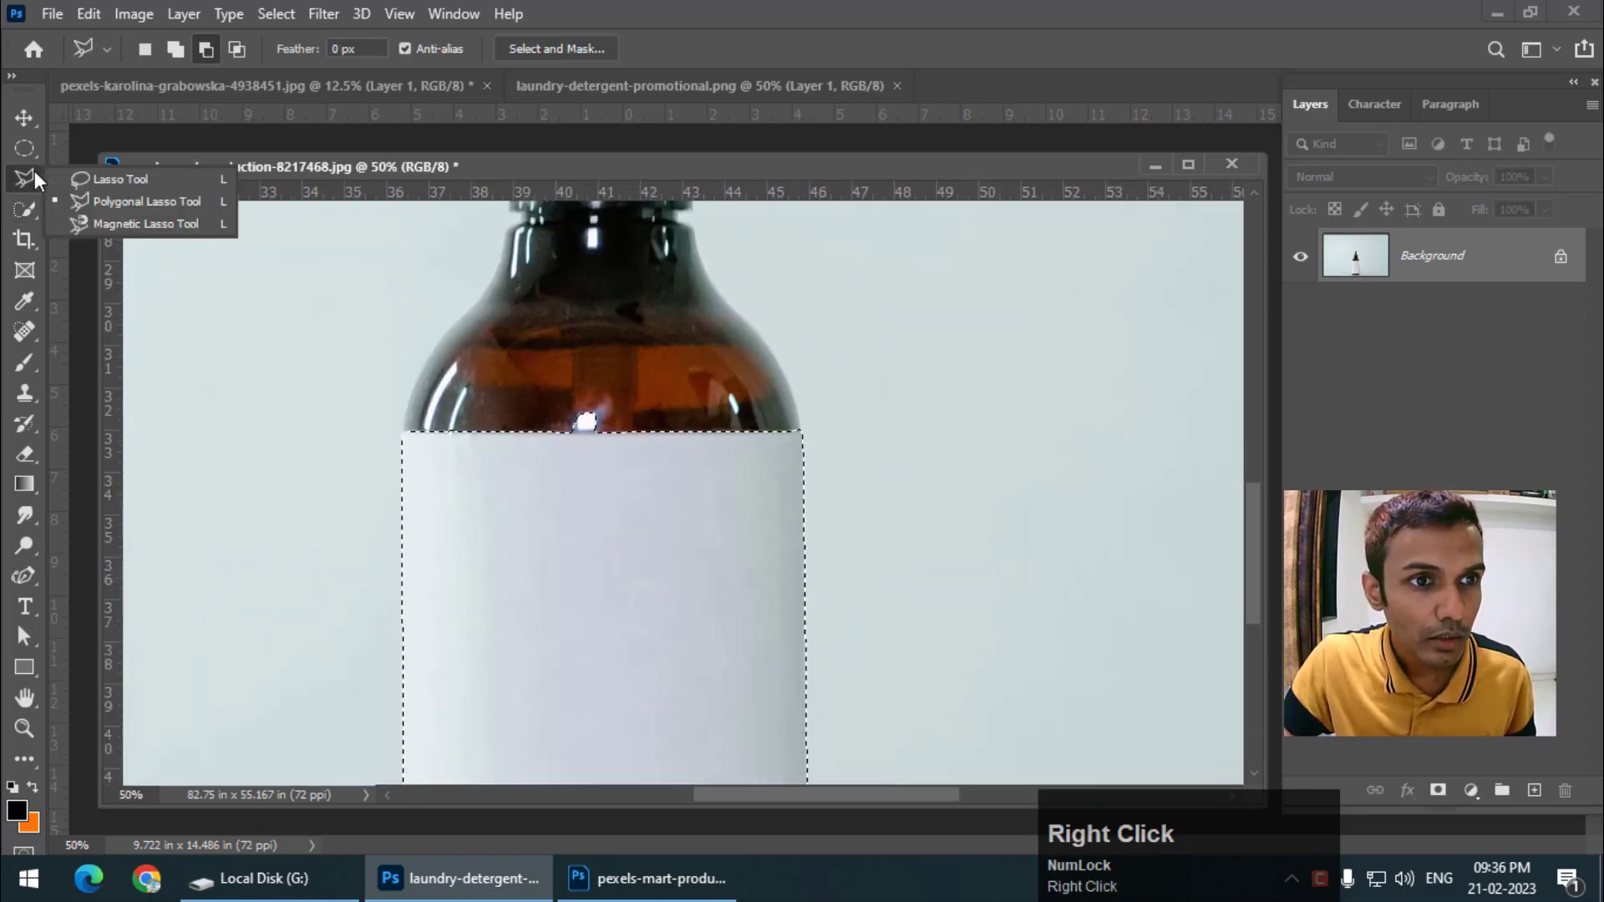
{"action": "left_click", "coordinate": [102, 199]}
{"action": "left_click", "coordinate": [586, 432]}
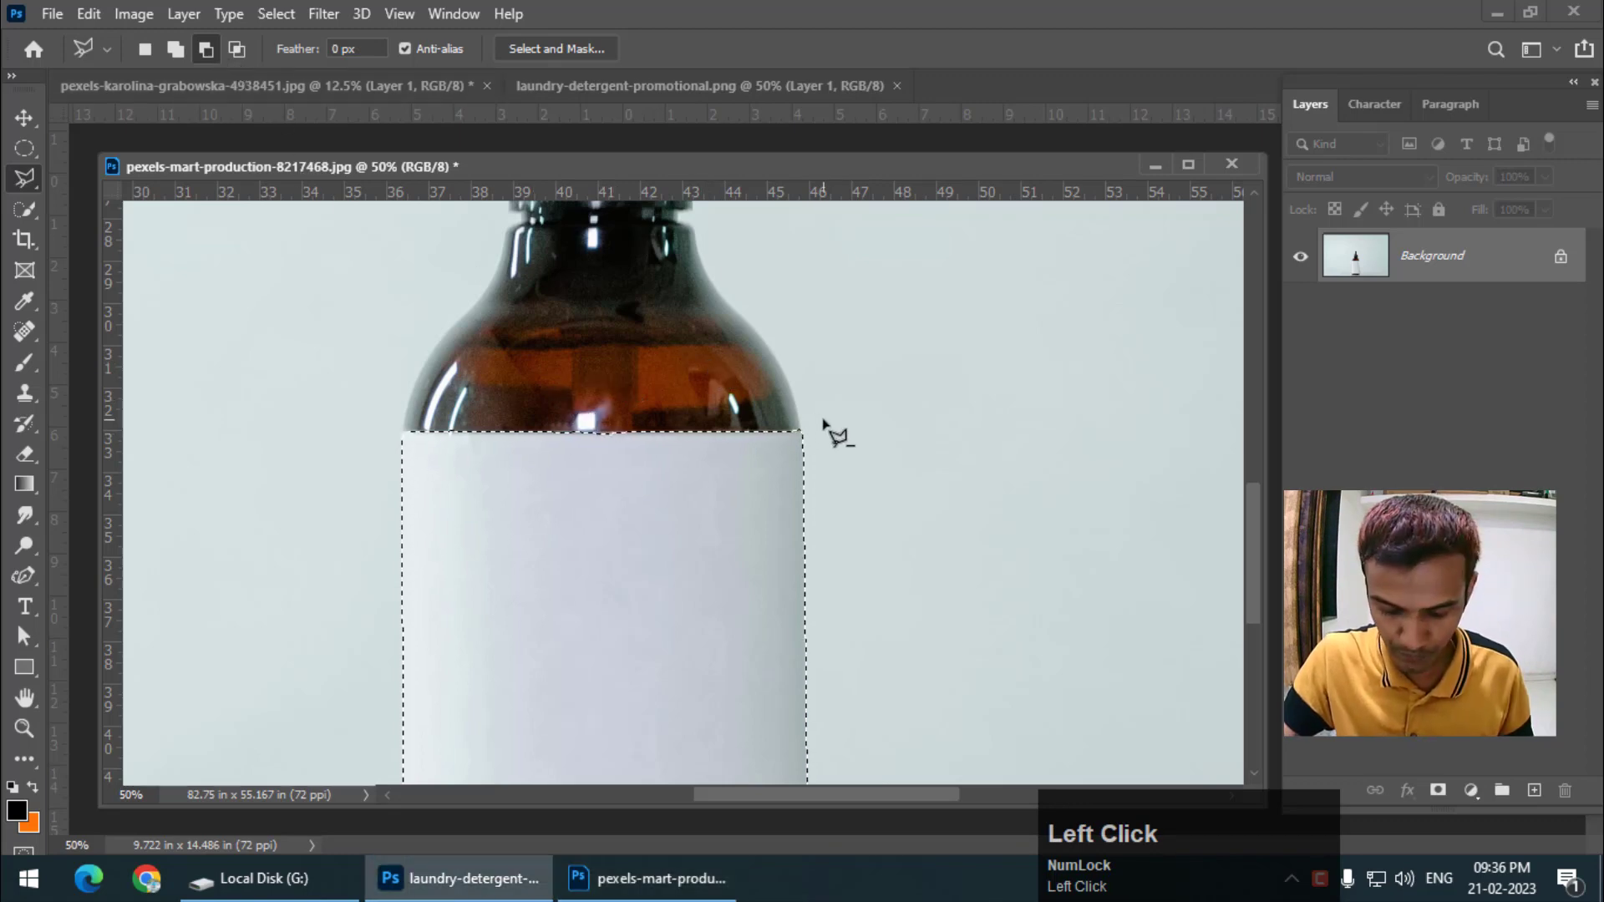
- Copy the selected label area to a new layer and check the cut-out by hiding and showing the Background layer
{"action": "key", "text": "ctrl+minus"}
{"action": "key", "text": "ctrl+minus"}
{"action": "key", "text": "ctrl+minus"}
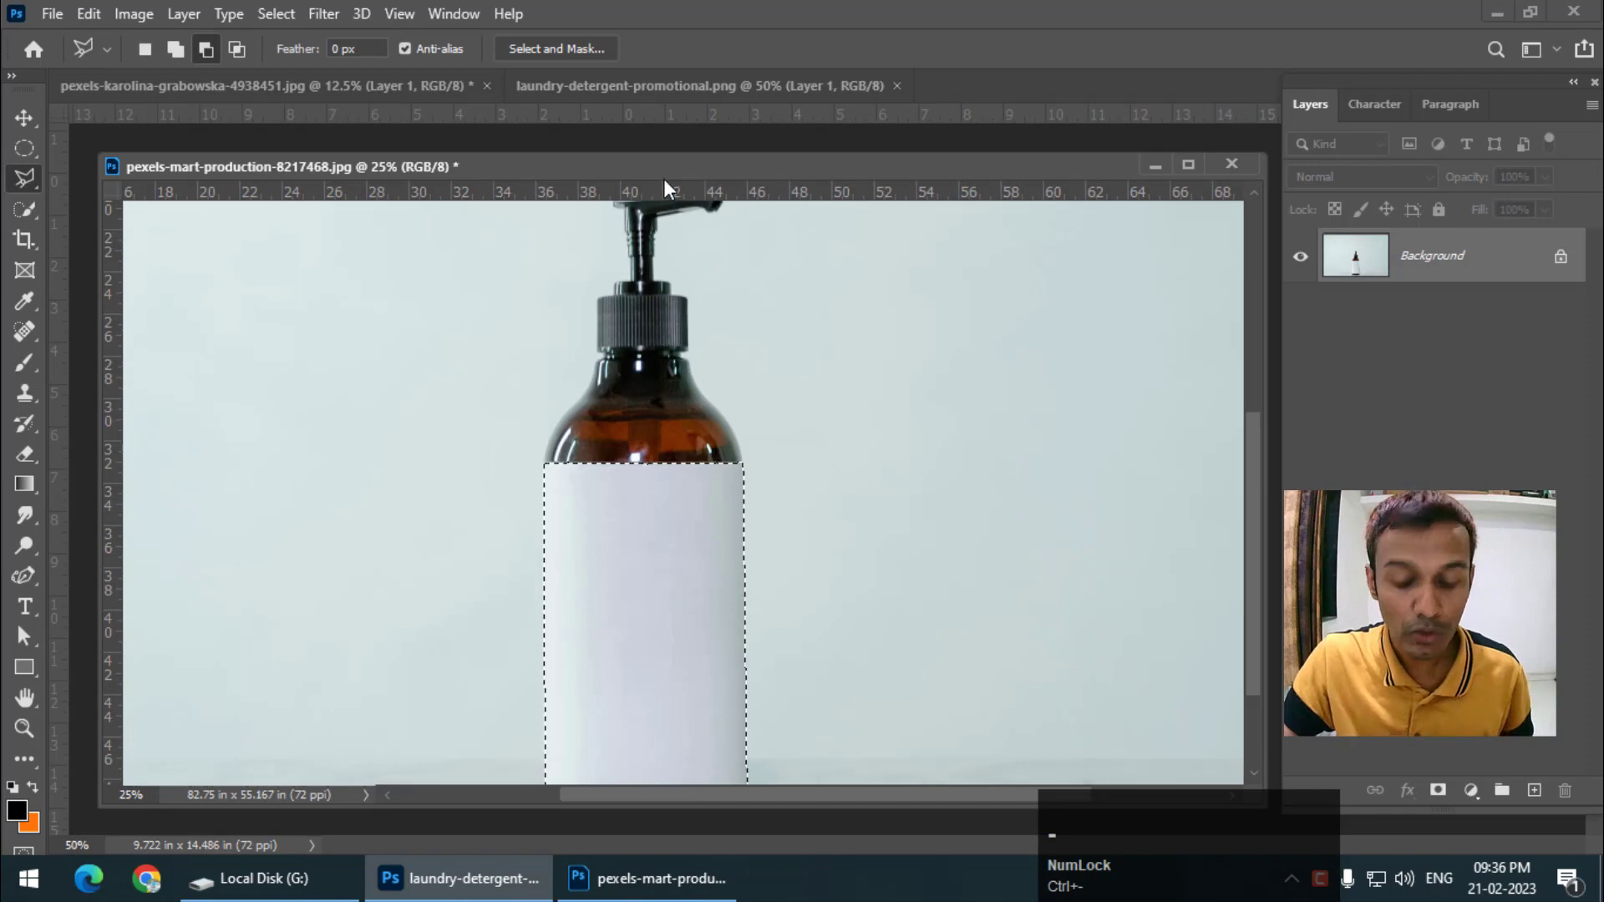
{"action": "key", "text": "ctrl+minus"}
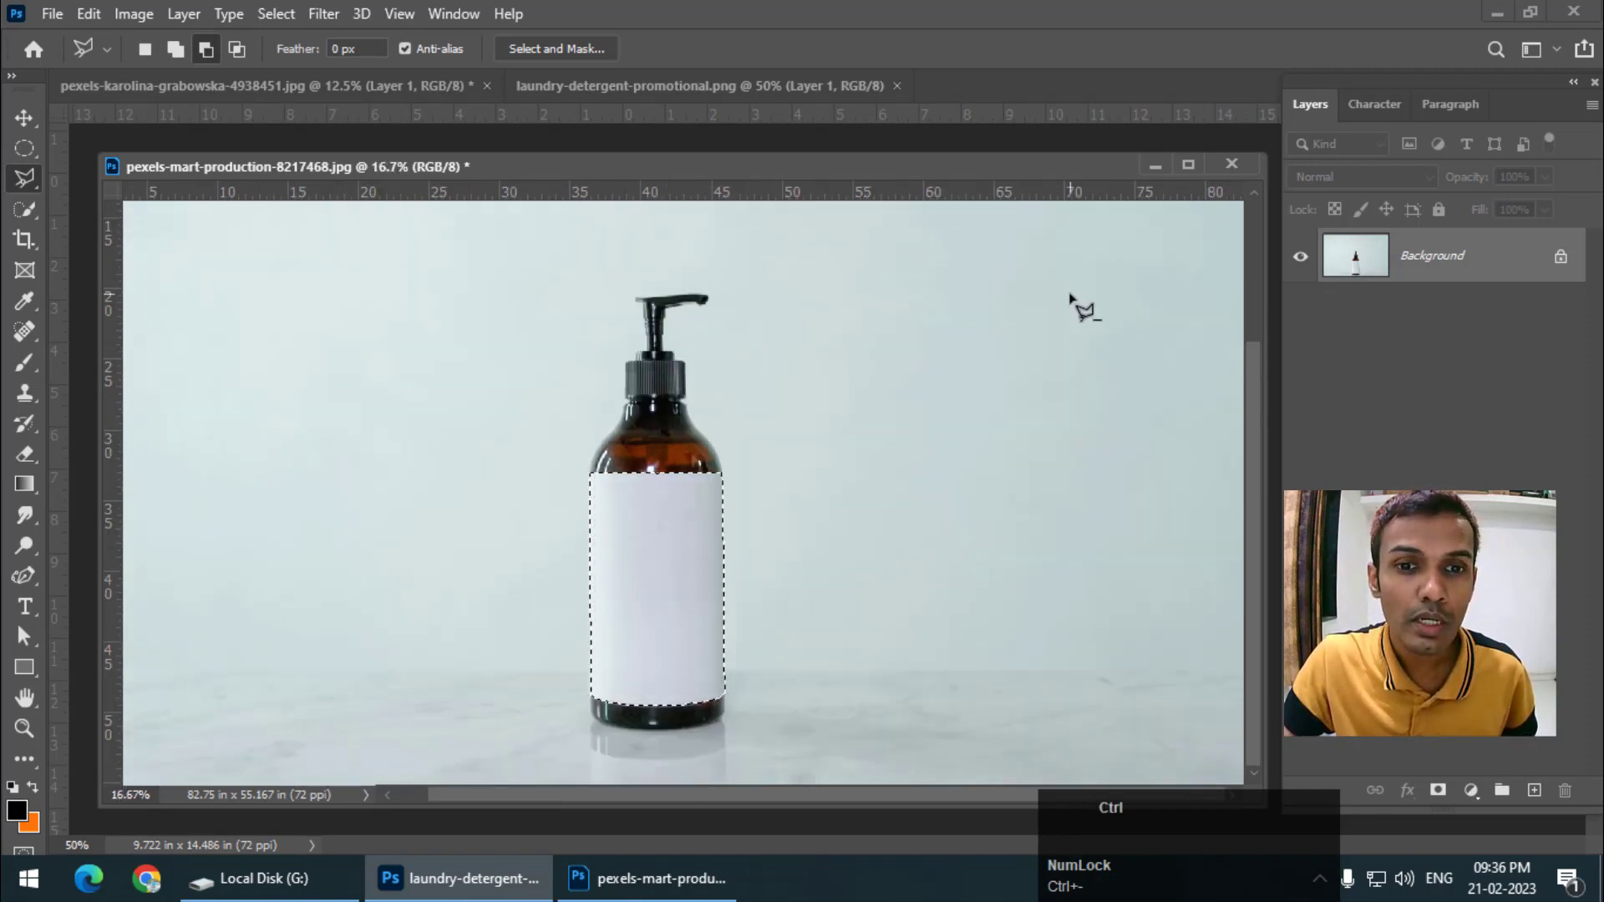
{"action": "key", "text": "ctrl+j"}
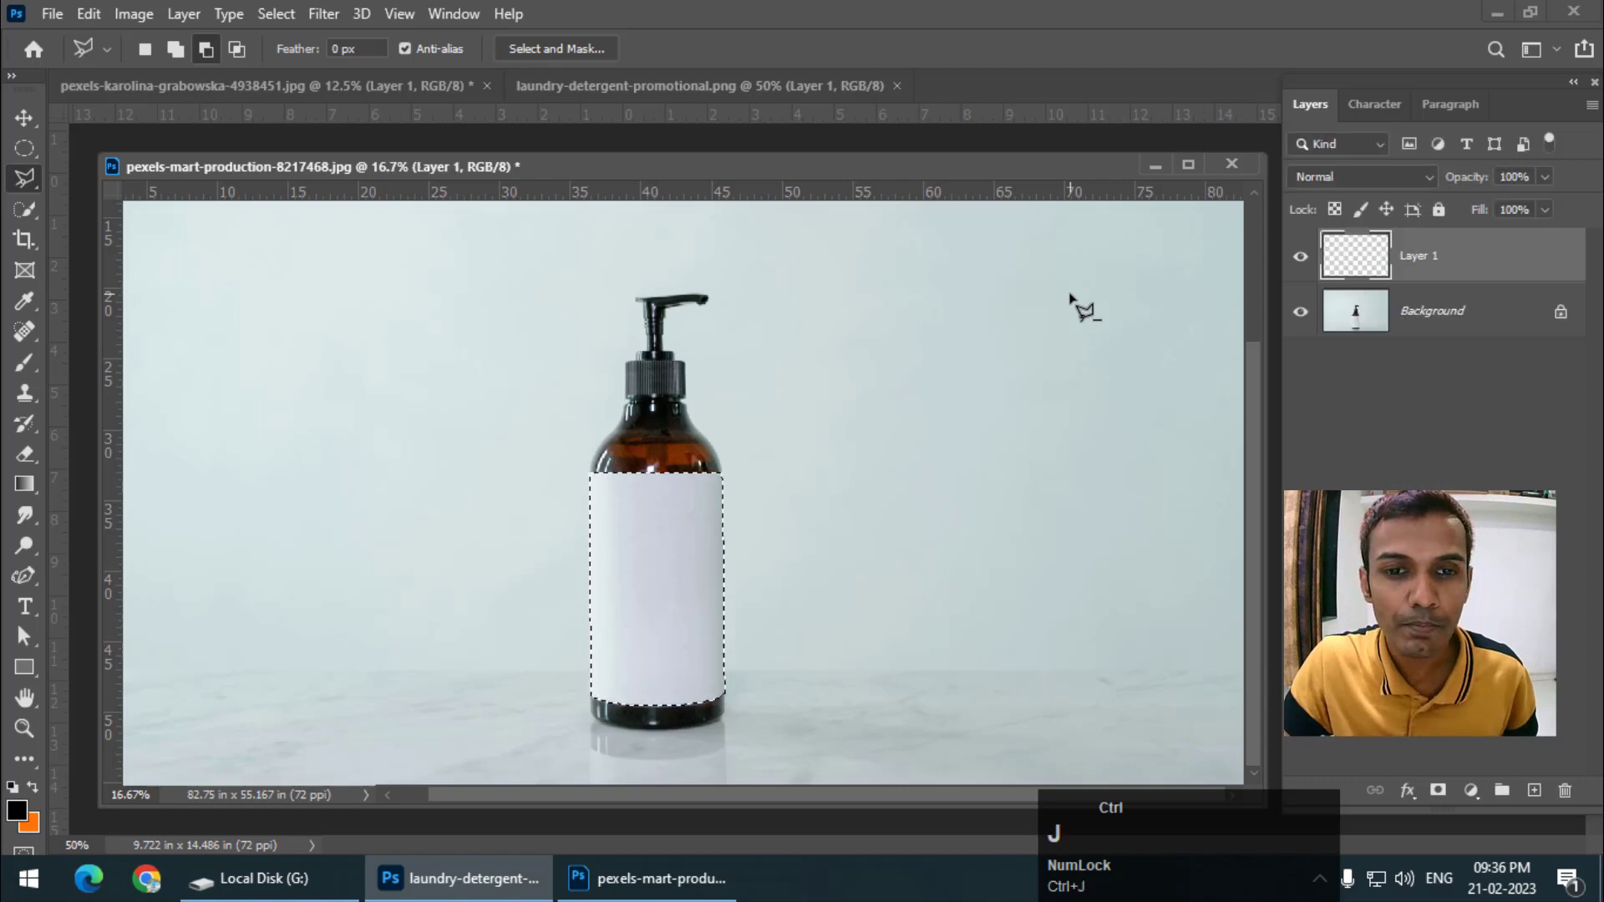
{"action": "left_click", "coordinate": [1300, 312]}
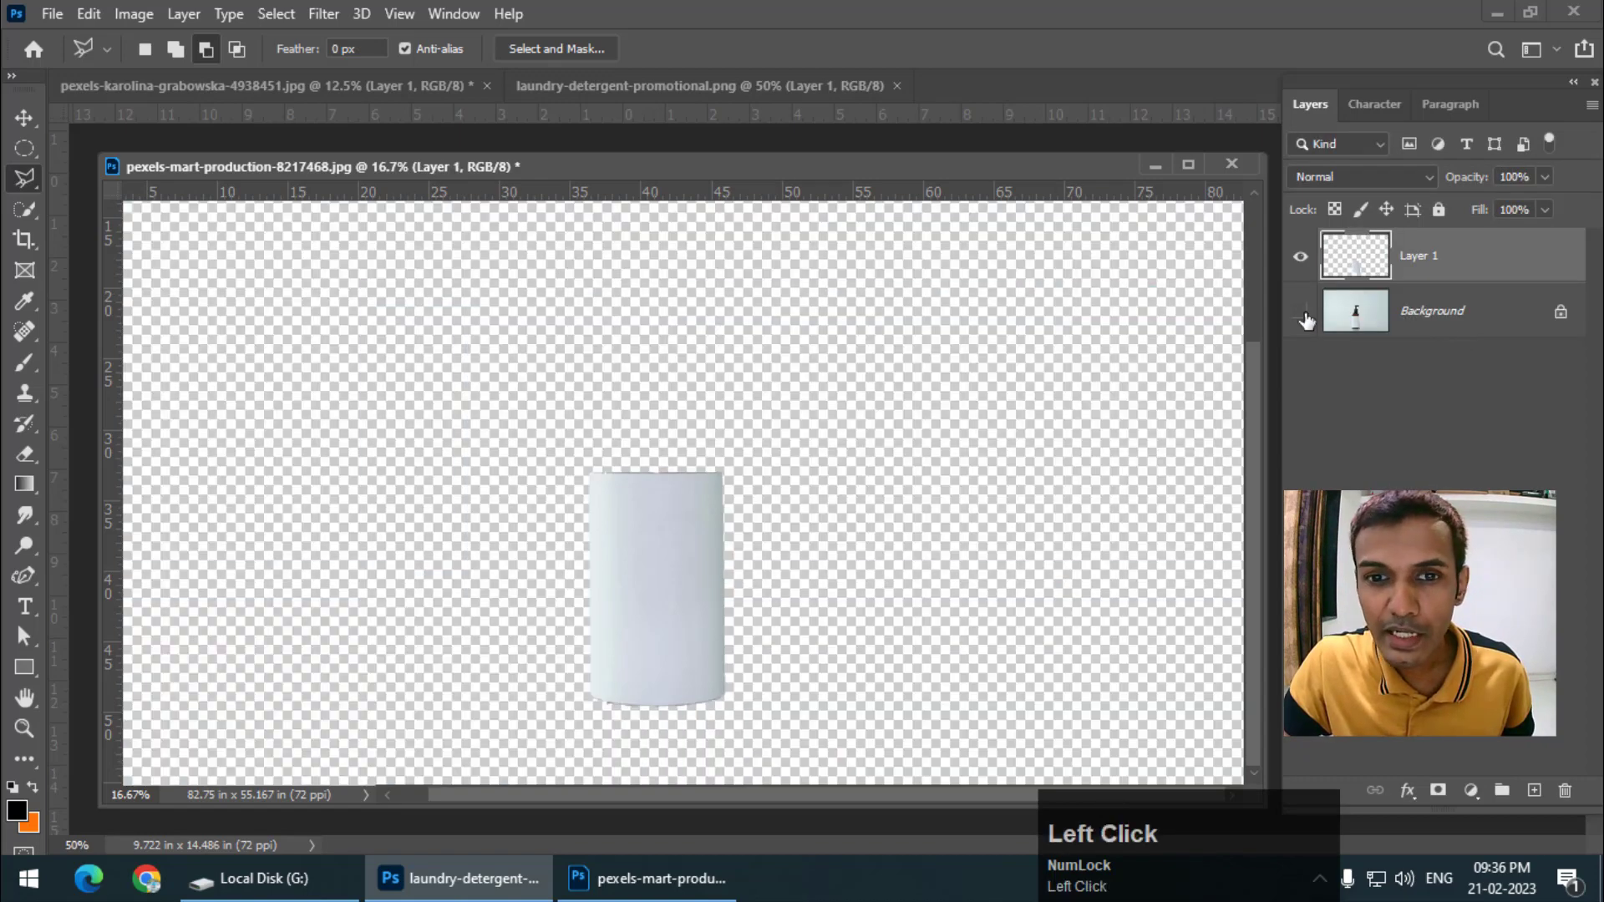
{"action": "left_click", "coordinate": [1301, 311]}
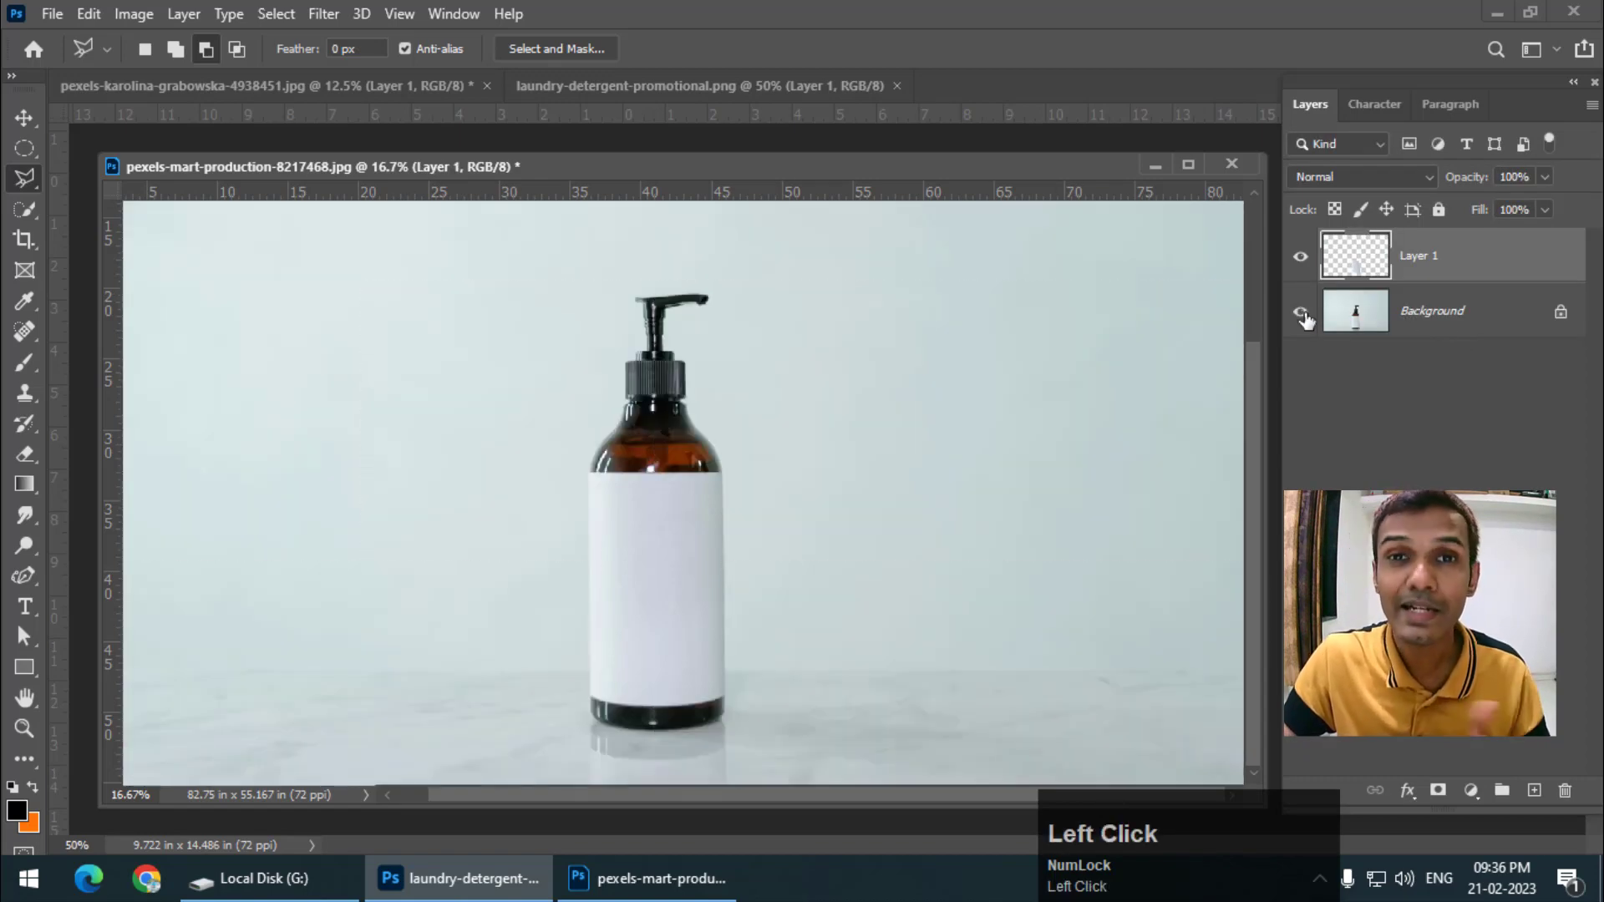
- Bring the label artwork from laundry-detergent-promotional.png into the bottle document and place it over the bottle's blank label
{"action": "left_click", "coordinate": [24, 118]}
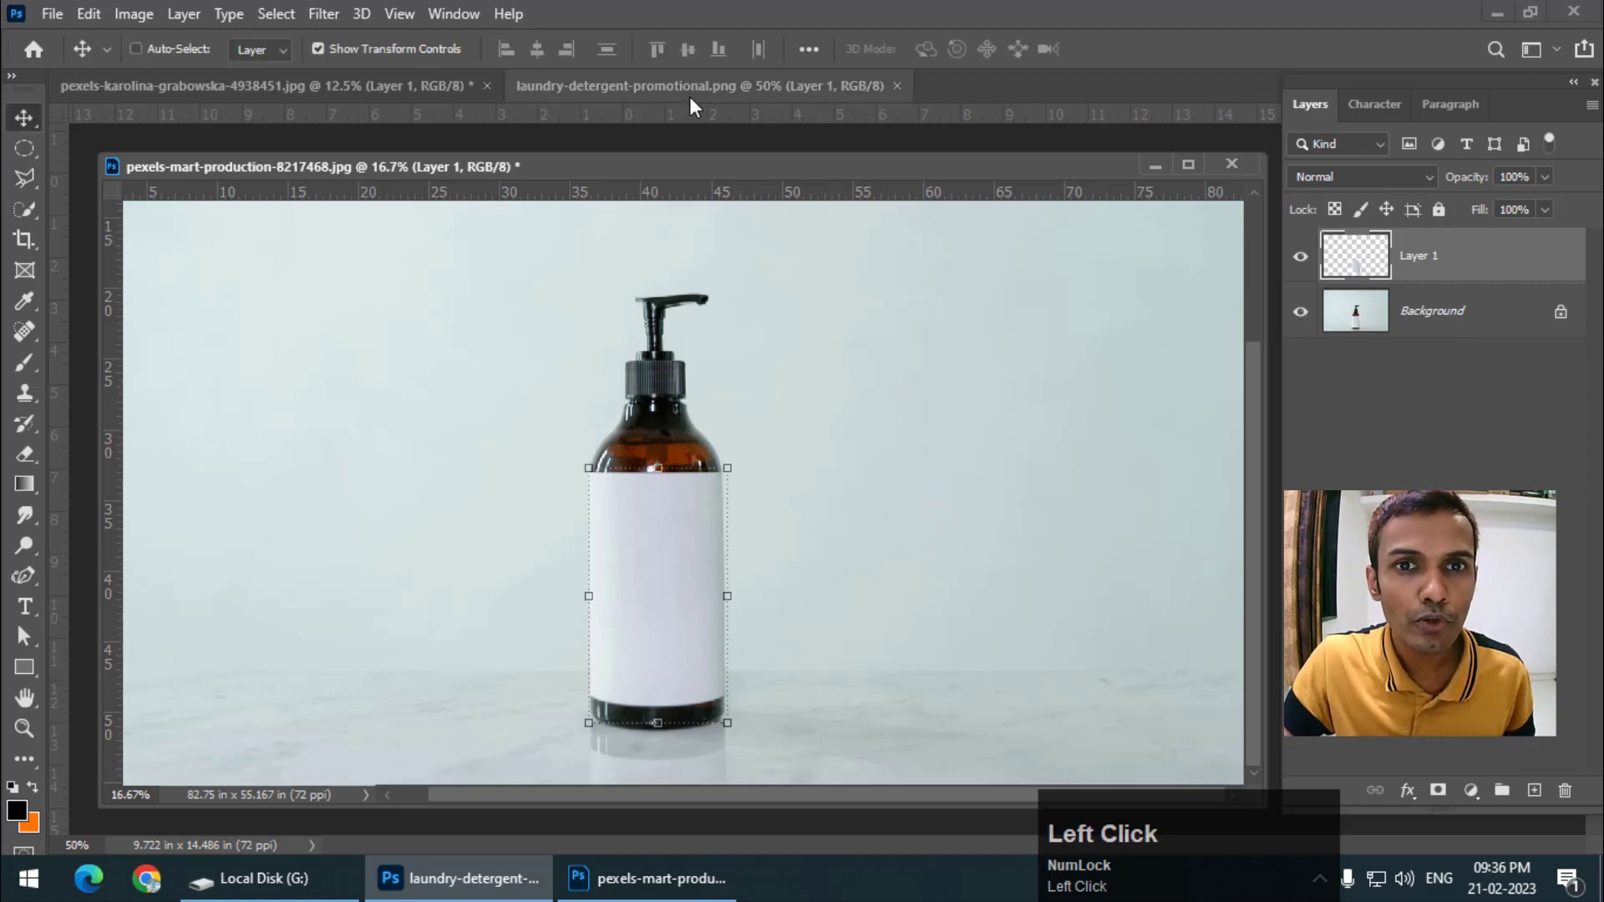
{"action": "left_click_drag", "start_coordinate": [689, 97], "coordinate": [981, 199]}
{"action": "left_click_drag", "start_coordinate": [992, 405], "coordinate": [635, 464]}
{"action": "key", "text": "ctrl+plus"}
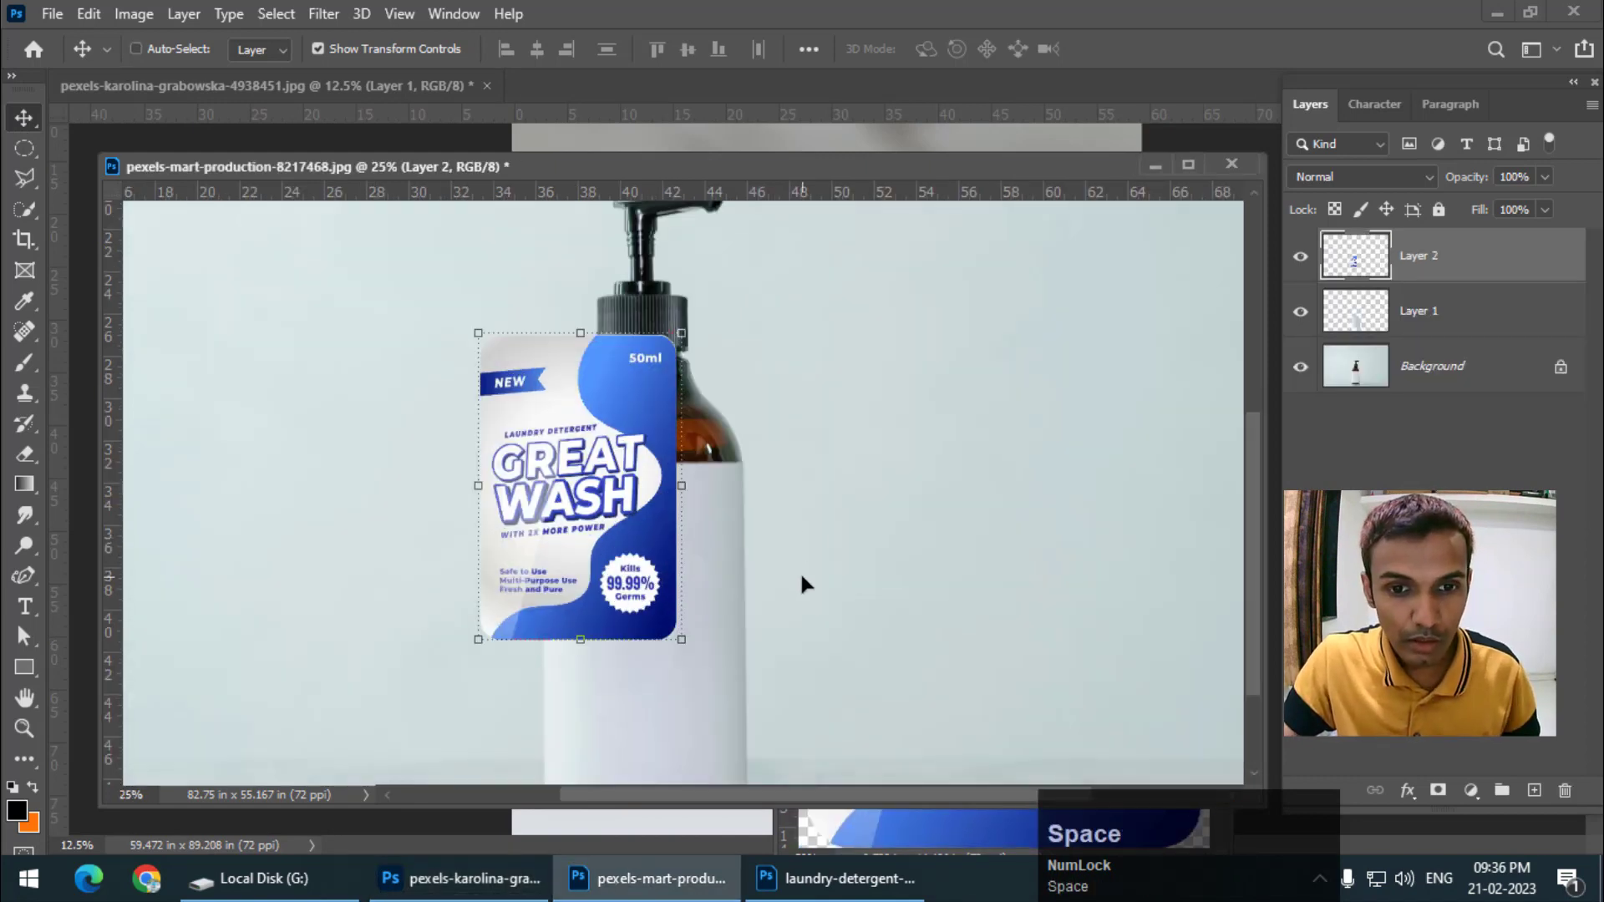
{"action": "left_click_drag", "start_coordinate": [802, 574], "coordinate": [838, 429]}
{"action": "key", "text": "ctrl+minus"}
{"action": "left_click_drag", "start_coordinate": [647, 456], "coordinate": [707, 512]}
- Stretch the artwork to about 102% width and 149% height over the blank label, and clip it to the copied label layer
{"action": "key", "text": "ctrl+t"}
{"action": "left_click_drag", "start_coordinate": [681, 622], "coordinate": [699, 723]}
{"action": "left_click_drag", "start_coordinate": [752, 573], "coordinate": [759, 573]}
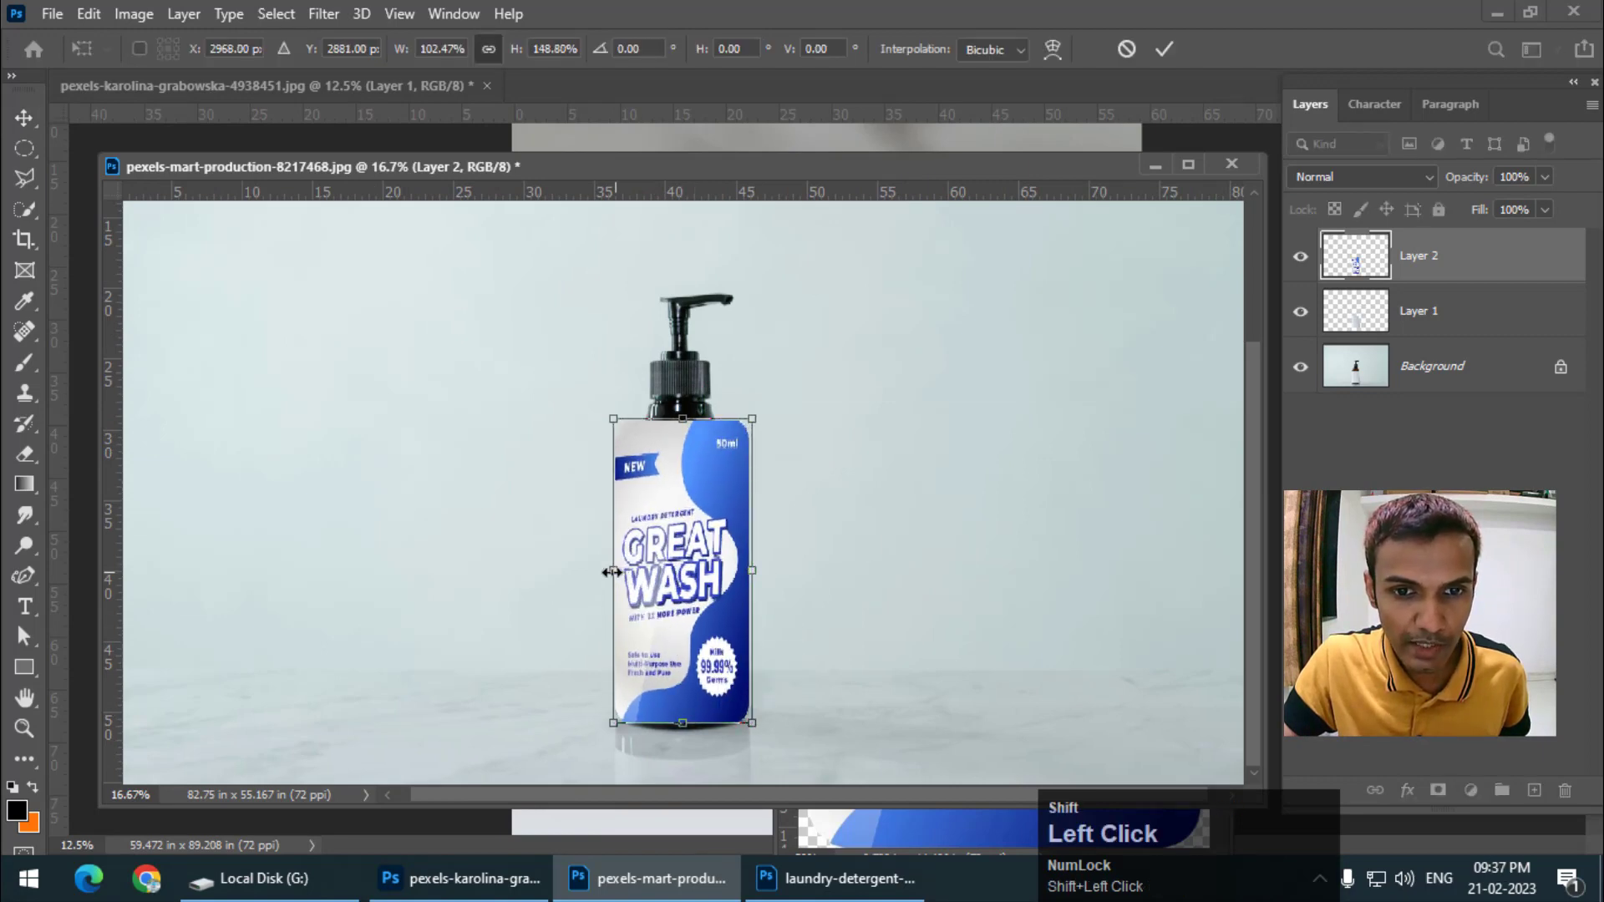
{"action": "key", "text": "Return"}
{"action": "key", "text": "Down"}
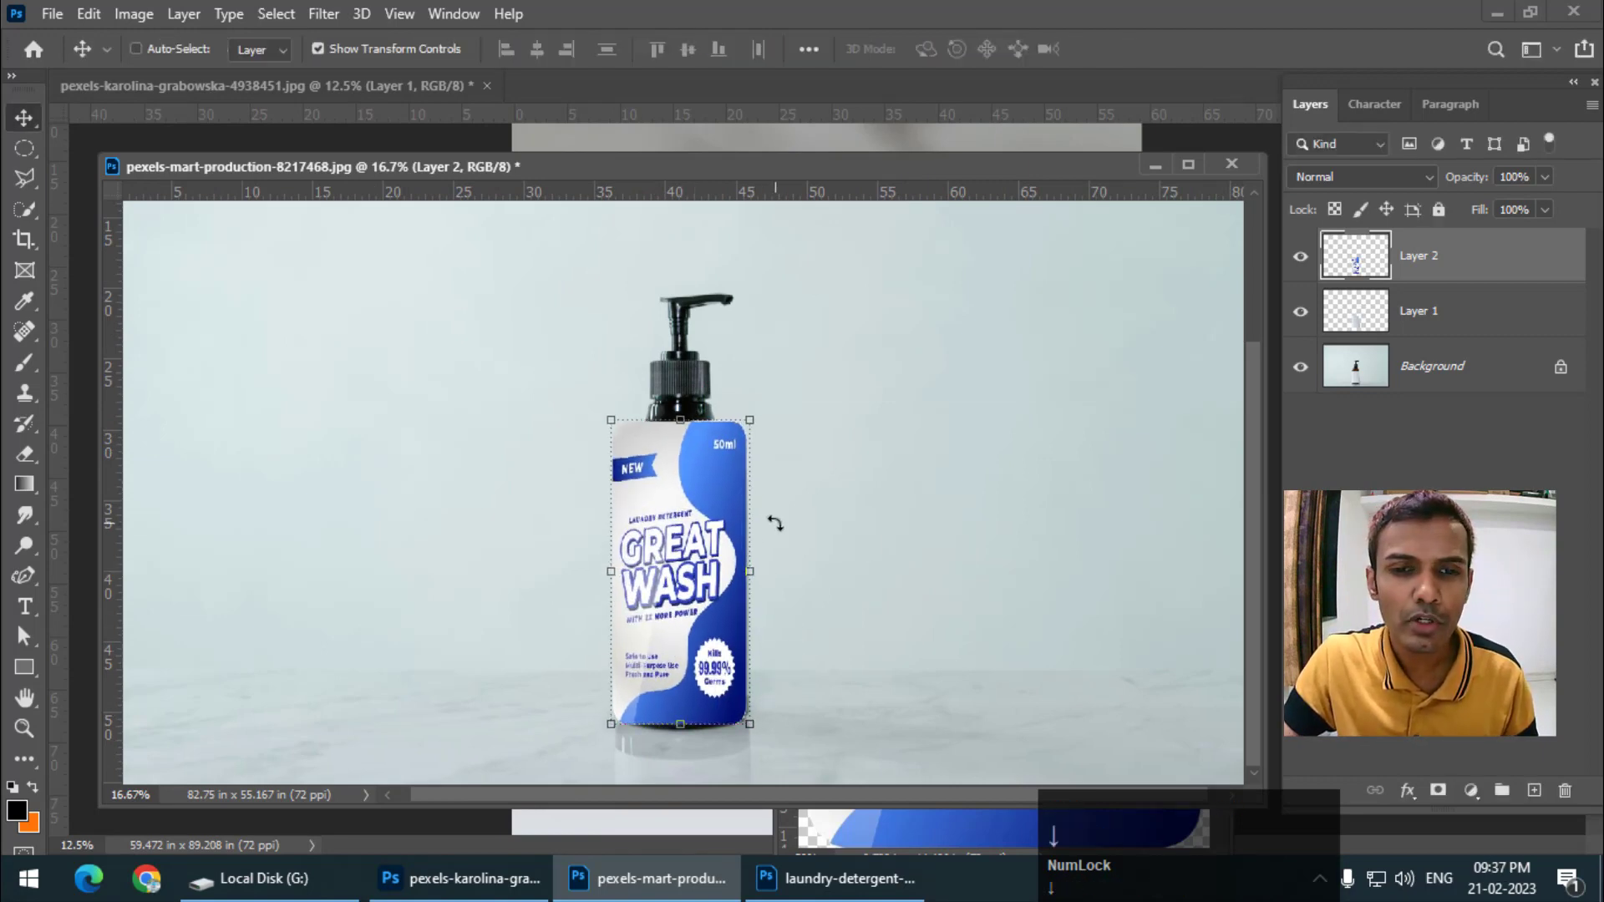
{"action": "left_click_drag", "start_coordinate": [663, 168], "coordinate": [659, 167]}
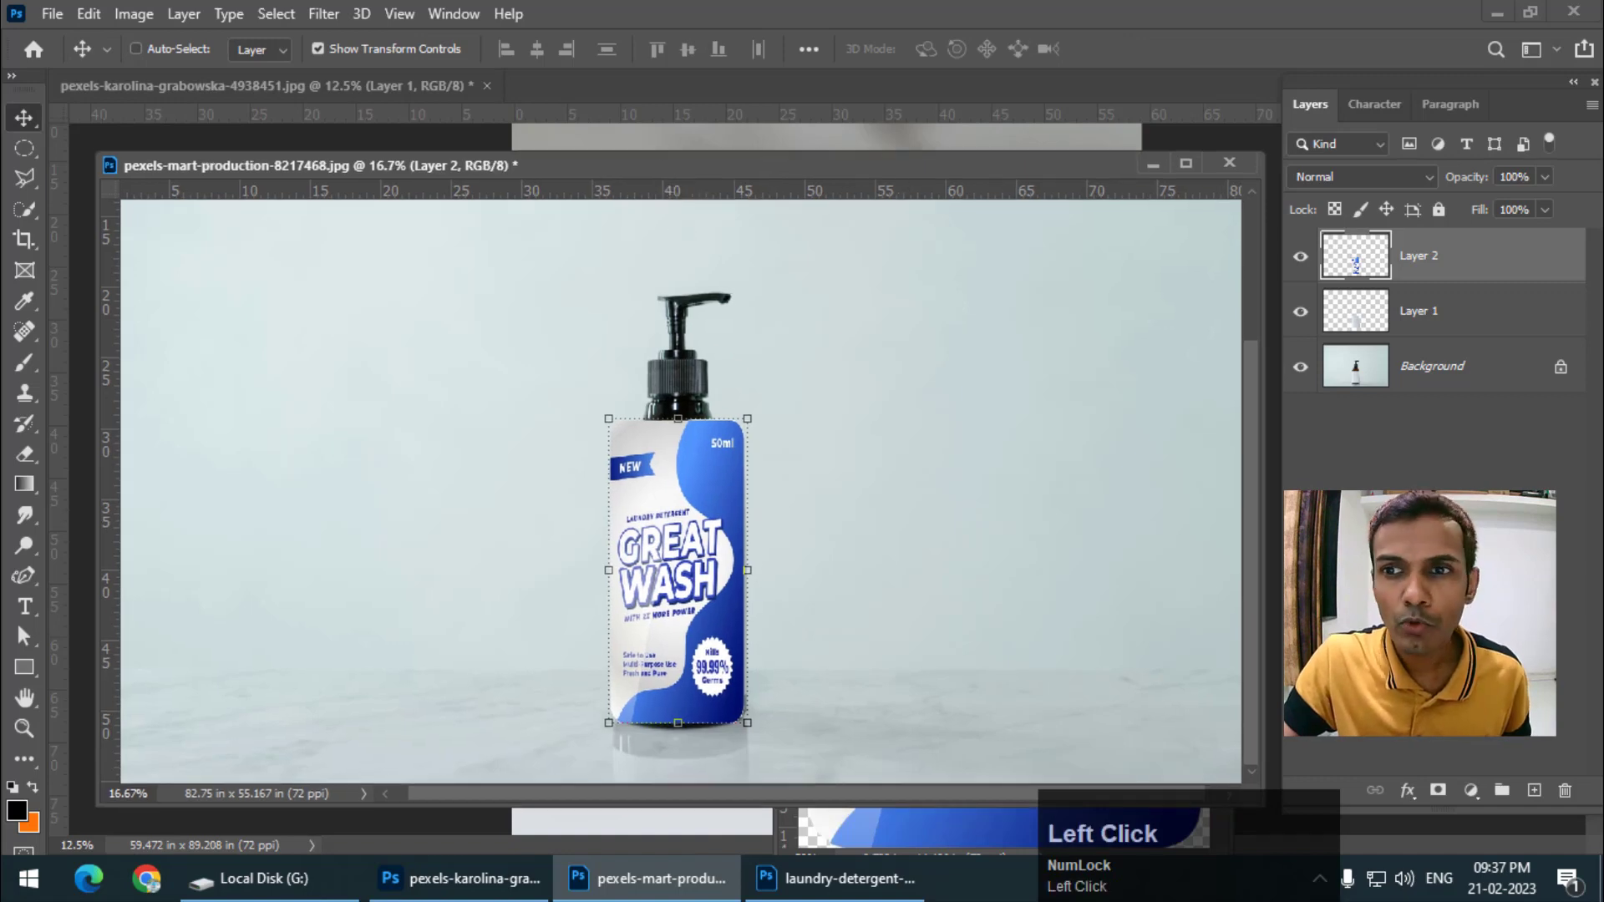
{"action": "right_click", "coordinate": [1504, 277]}
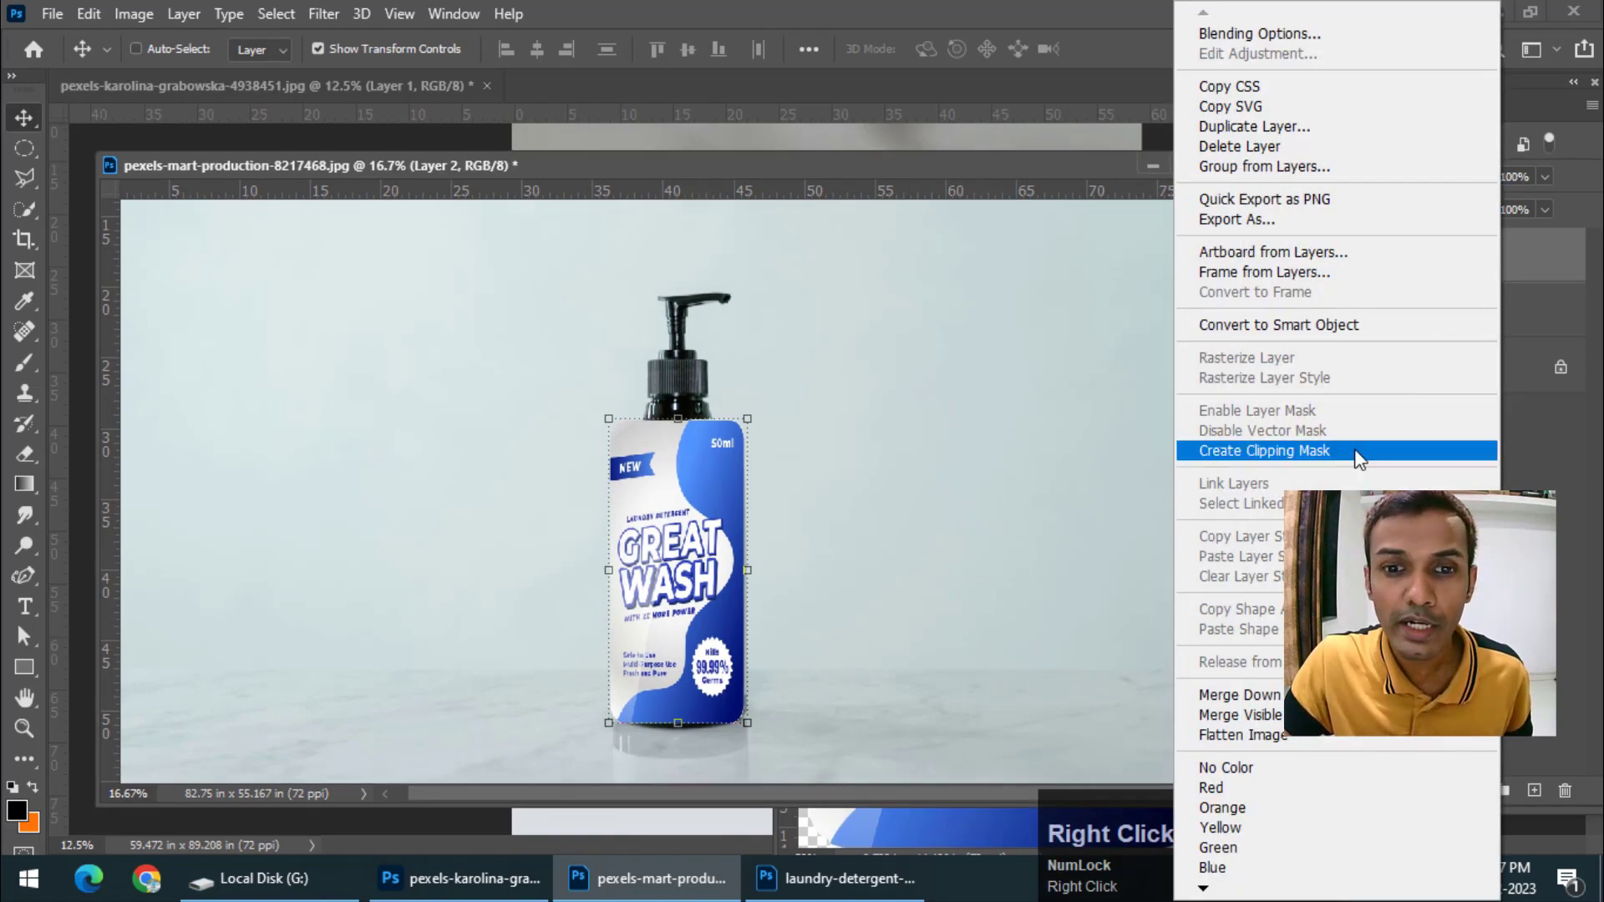
{"action": "left_click", "coordinate": [1357, 451]}
- Fit the clipped artwork to the bottle's label by scaling it to about 108% width and 89% height and repositioning it
{"action": "key", "text": "ctrl+equal"}
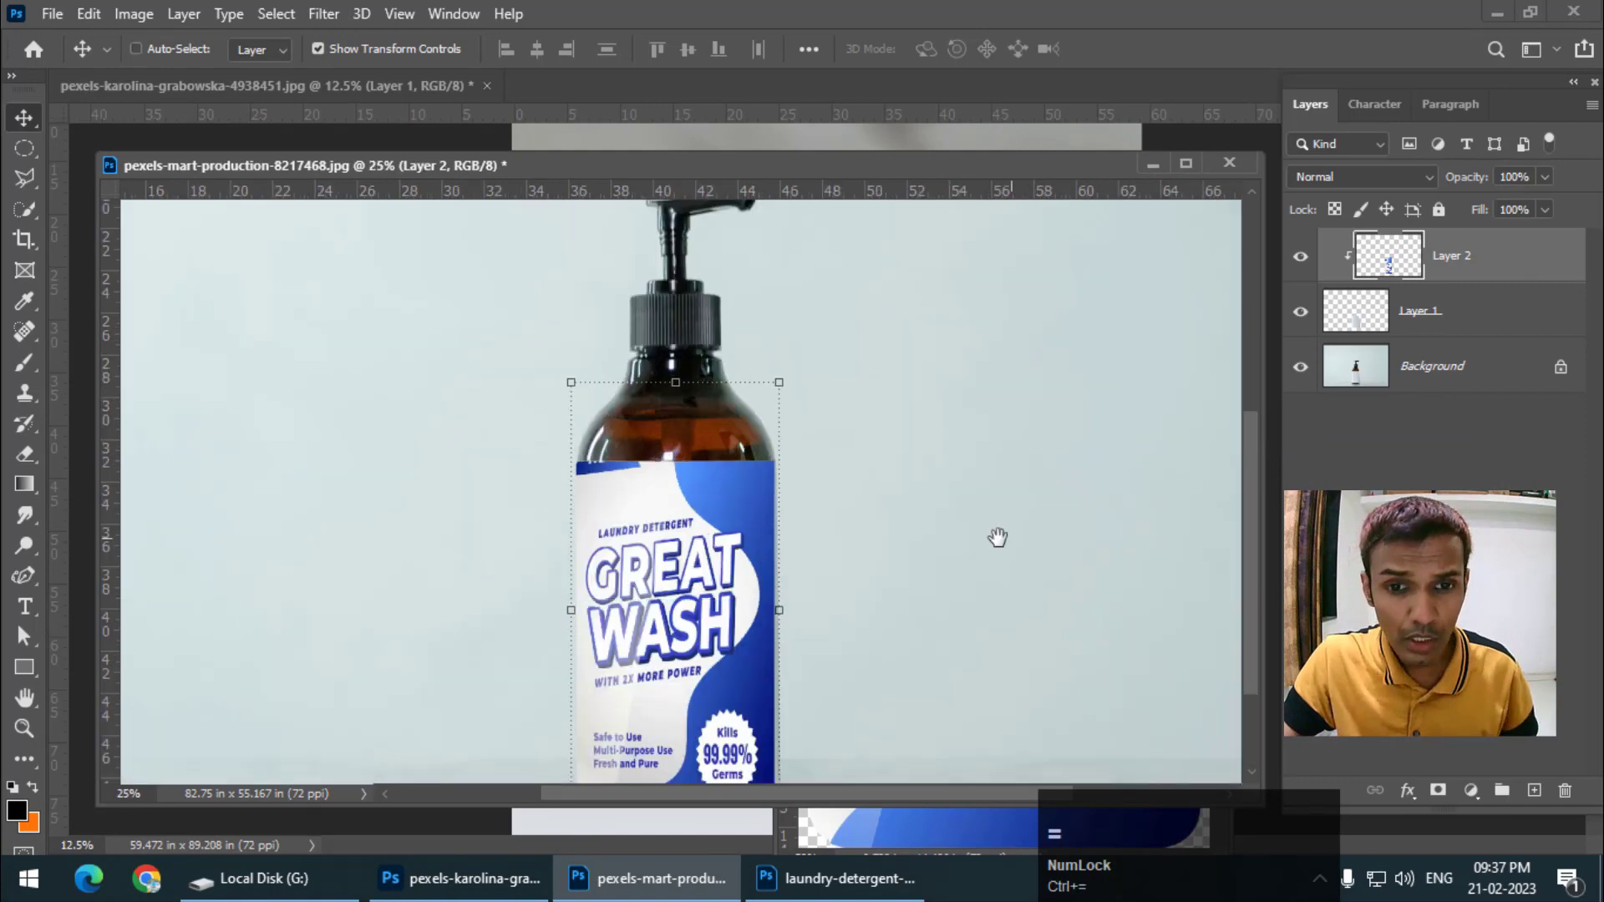
{"action": "left_click_drag", "start_coordinate": [997, 537], "coordinate": [1020, 401]}
{"action": "left_click_drag", "start_coordinate": [746, 438], "coordinate": [792, 408]}
{"action": "left_click_drag", "start_coordinate": [722, 270], "coordinate": [720, 319]}
{"action": "left_click_drag", "start_coordinate": [618, 521], "coordinate": [601, 521]}
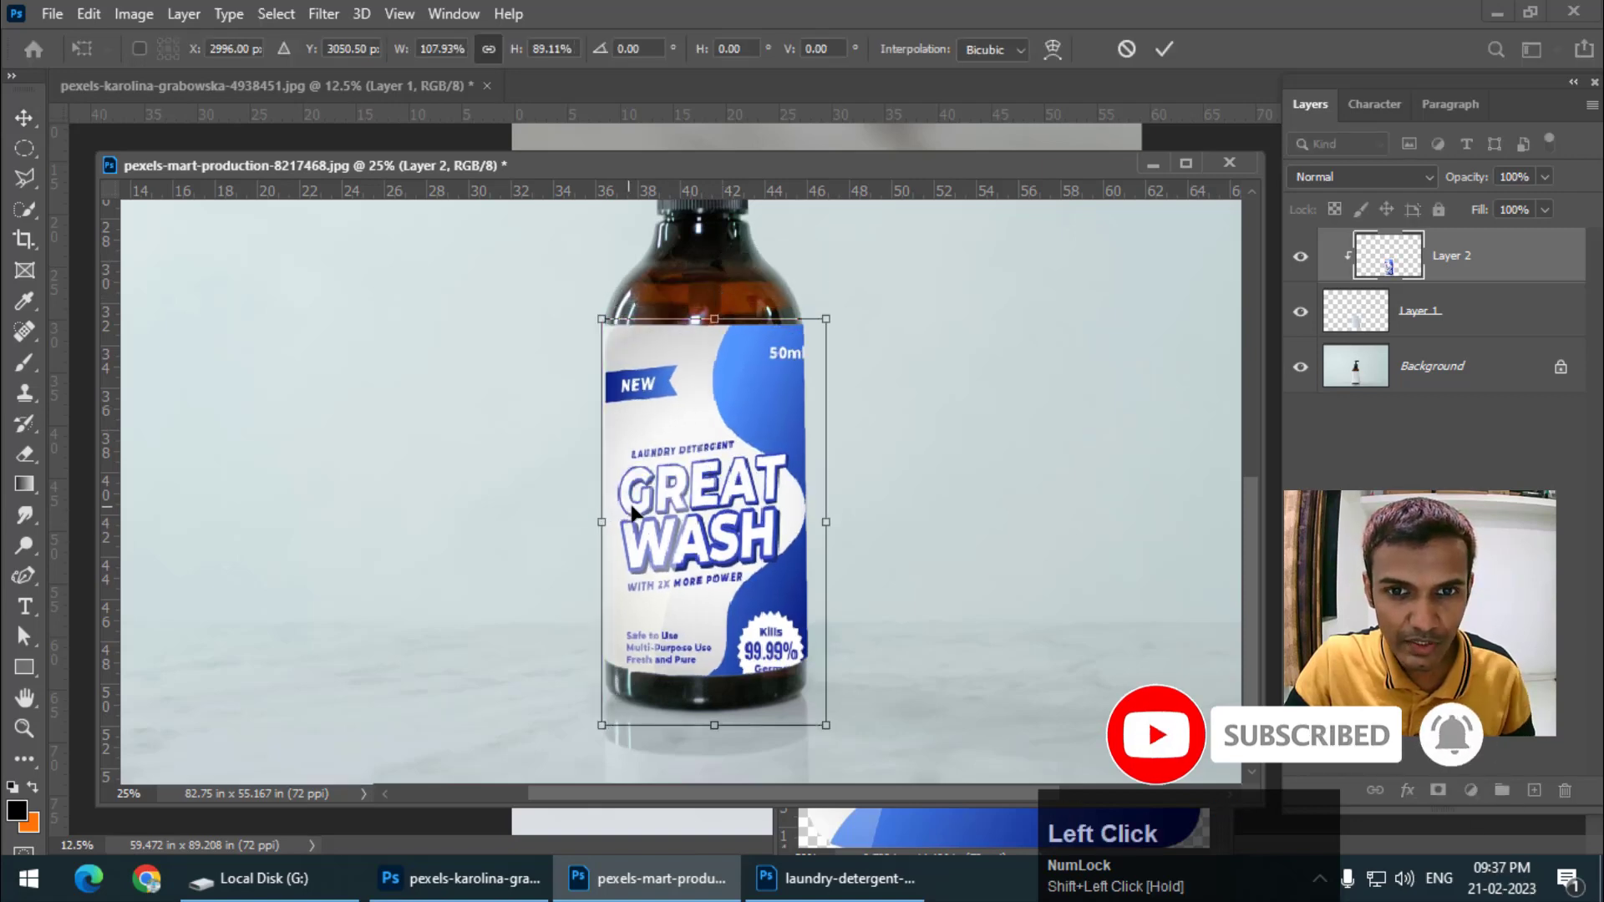
{"action": "left_click_drag", "start_coordinate": [755, 543], "coordinate": [750, 531]}
{"action": "key", "text": "Return"}
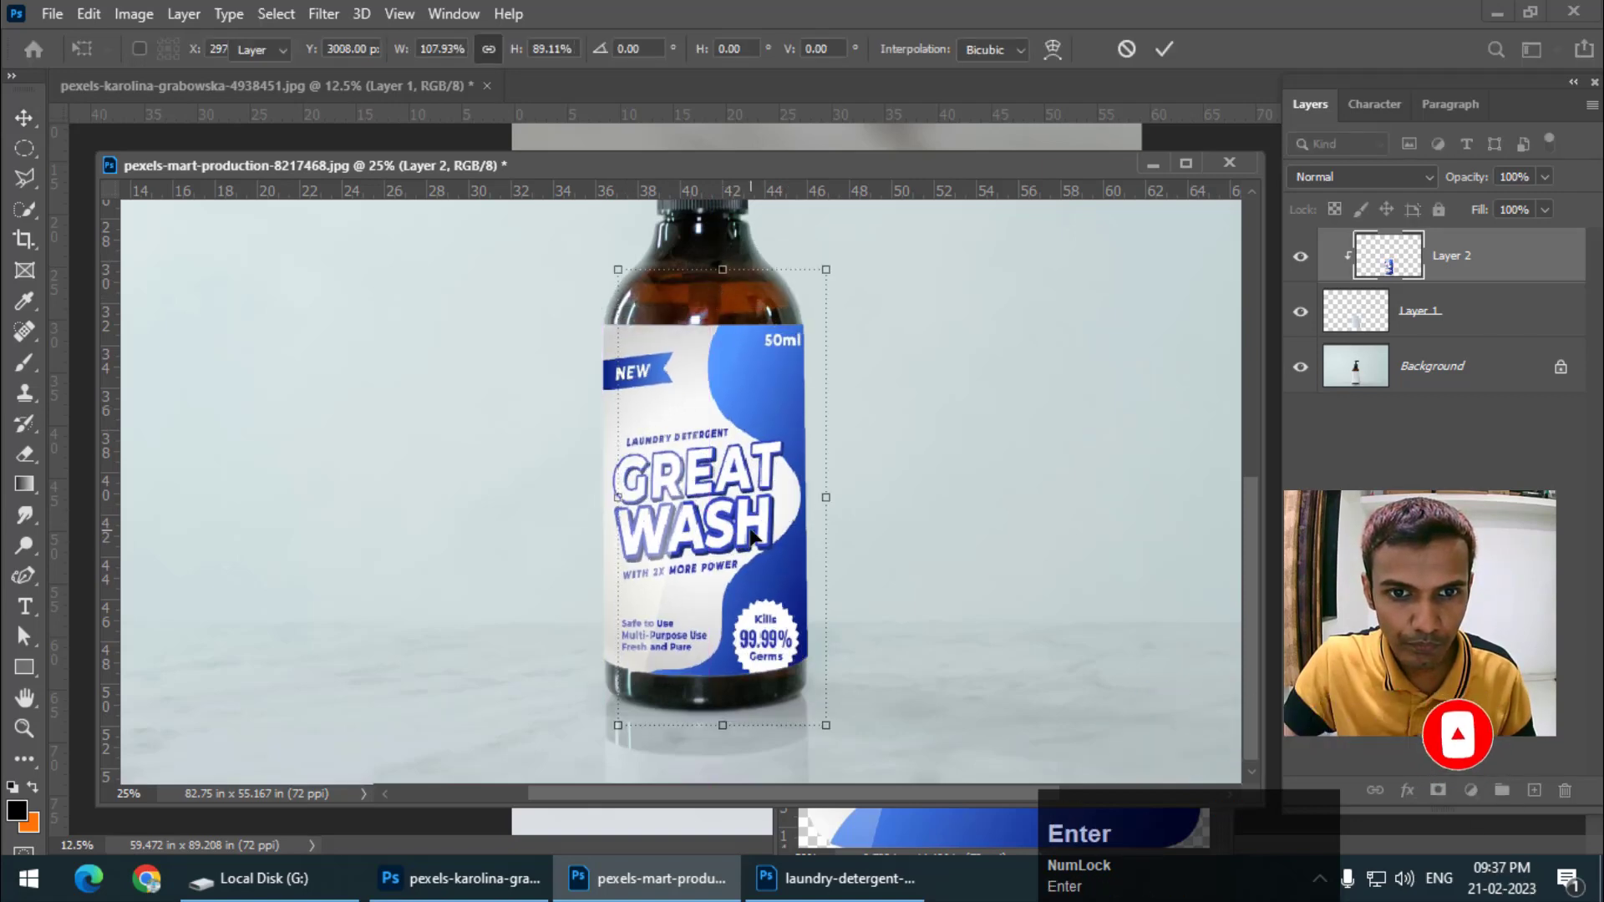
{"action": "key", "text": "Left"}
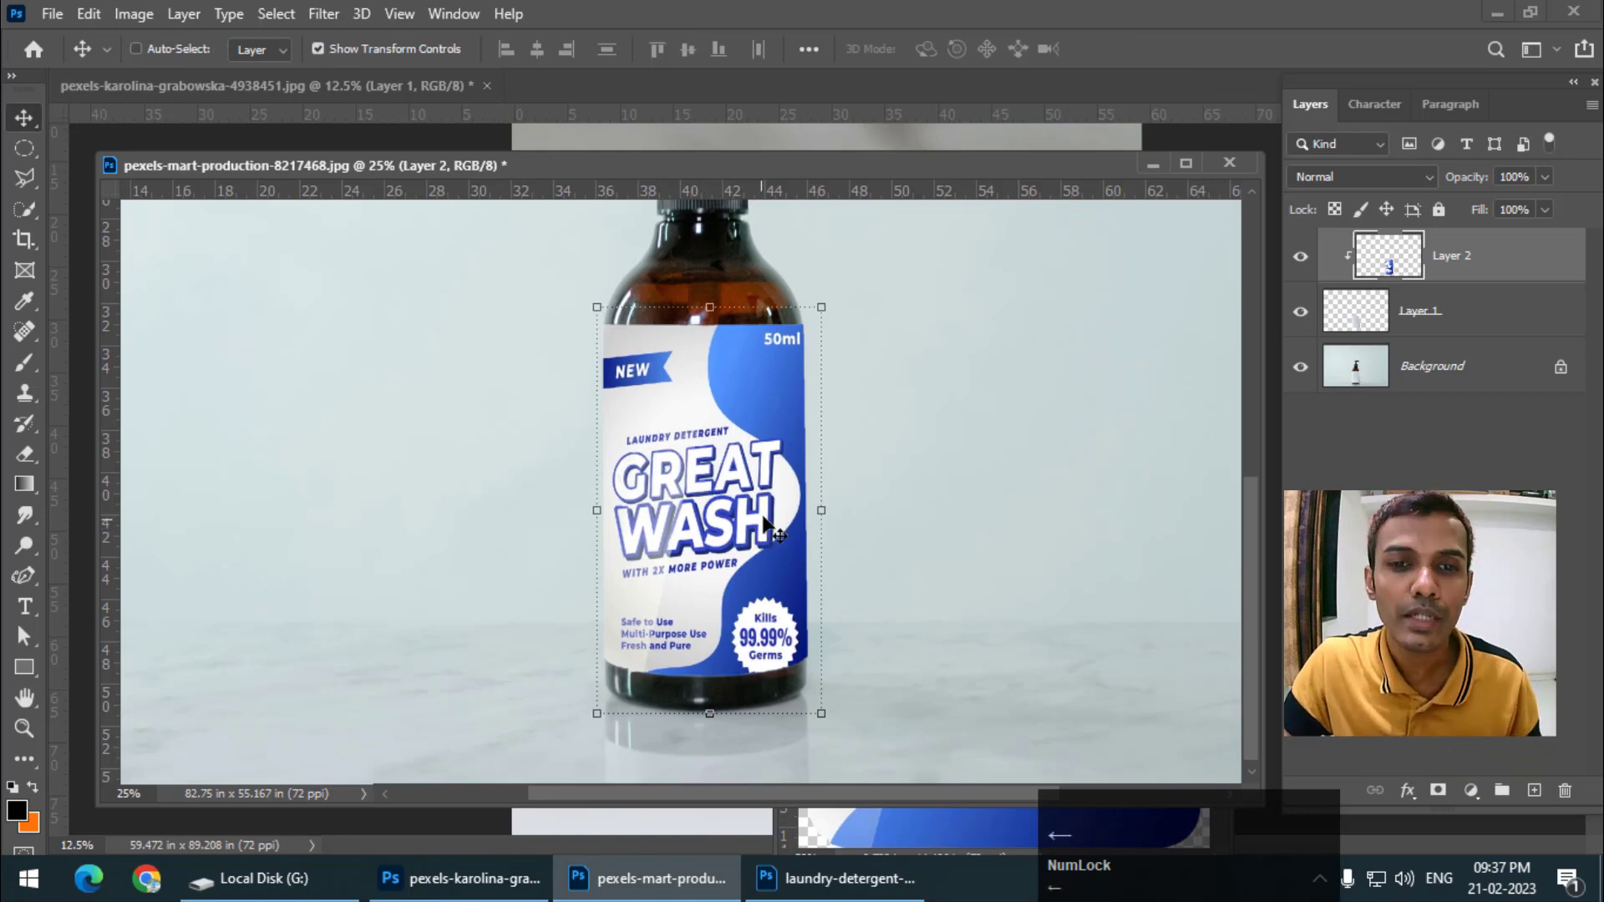
- In the artwork layer's Blending Options, split the Blend If black slider for the underlying layer to 164 / 195
{"action": "right_click", "coordinate": [1527, 261]}
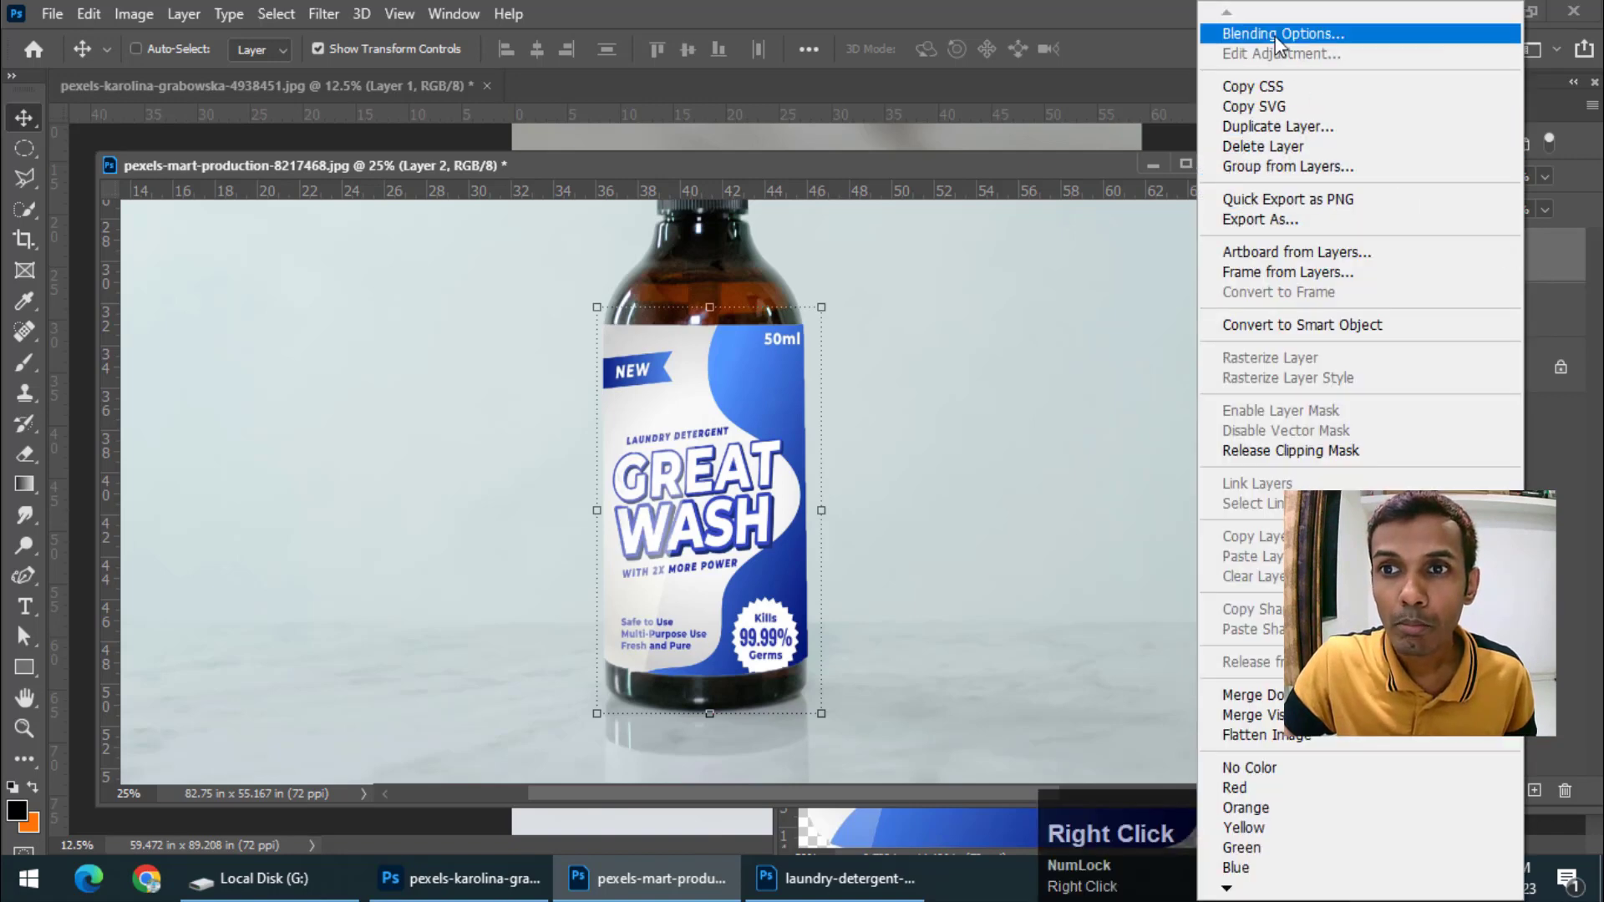
{"action": "left_click", "coordinate": [1275, 35]}
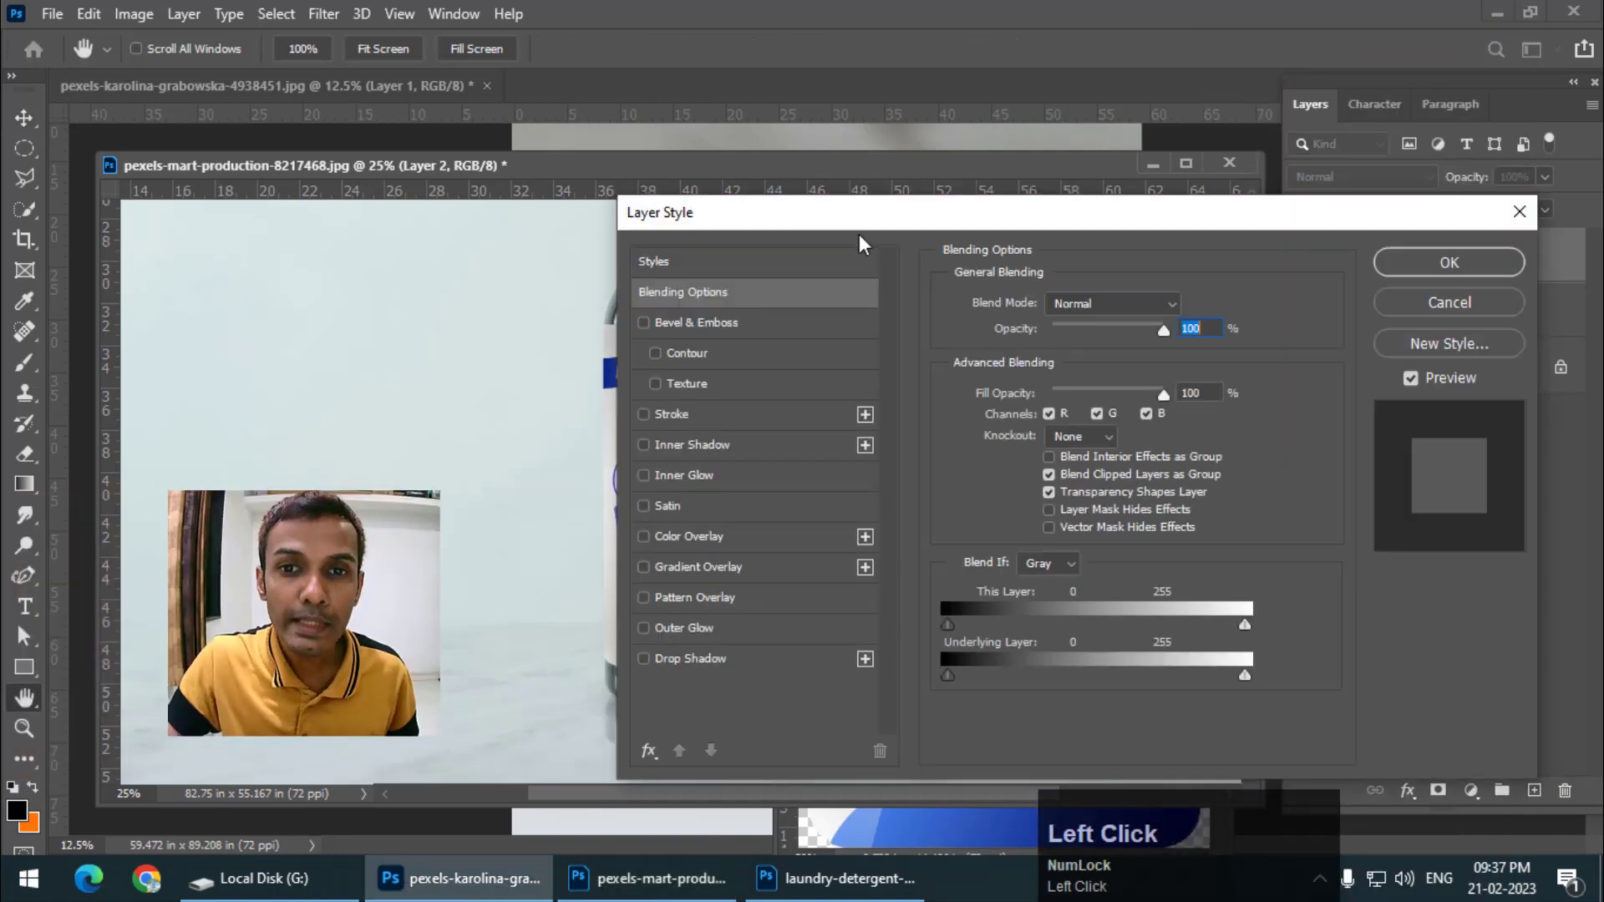
{"action": "left_click_drag", "start_coordinate": [860, 235], "coordinate": [991, 40]}
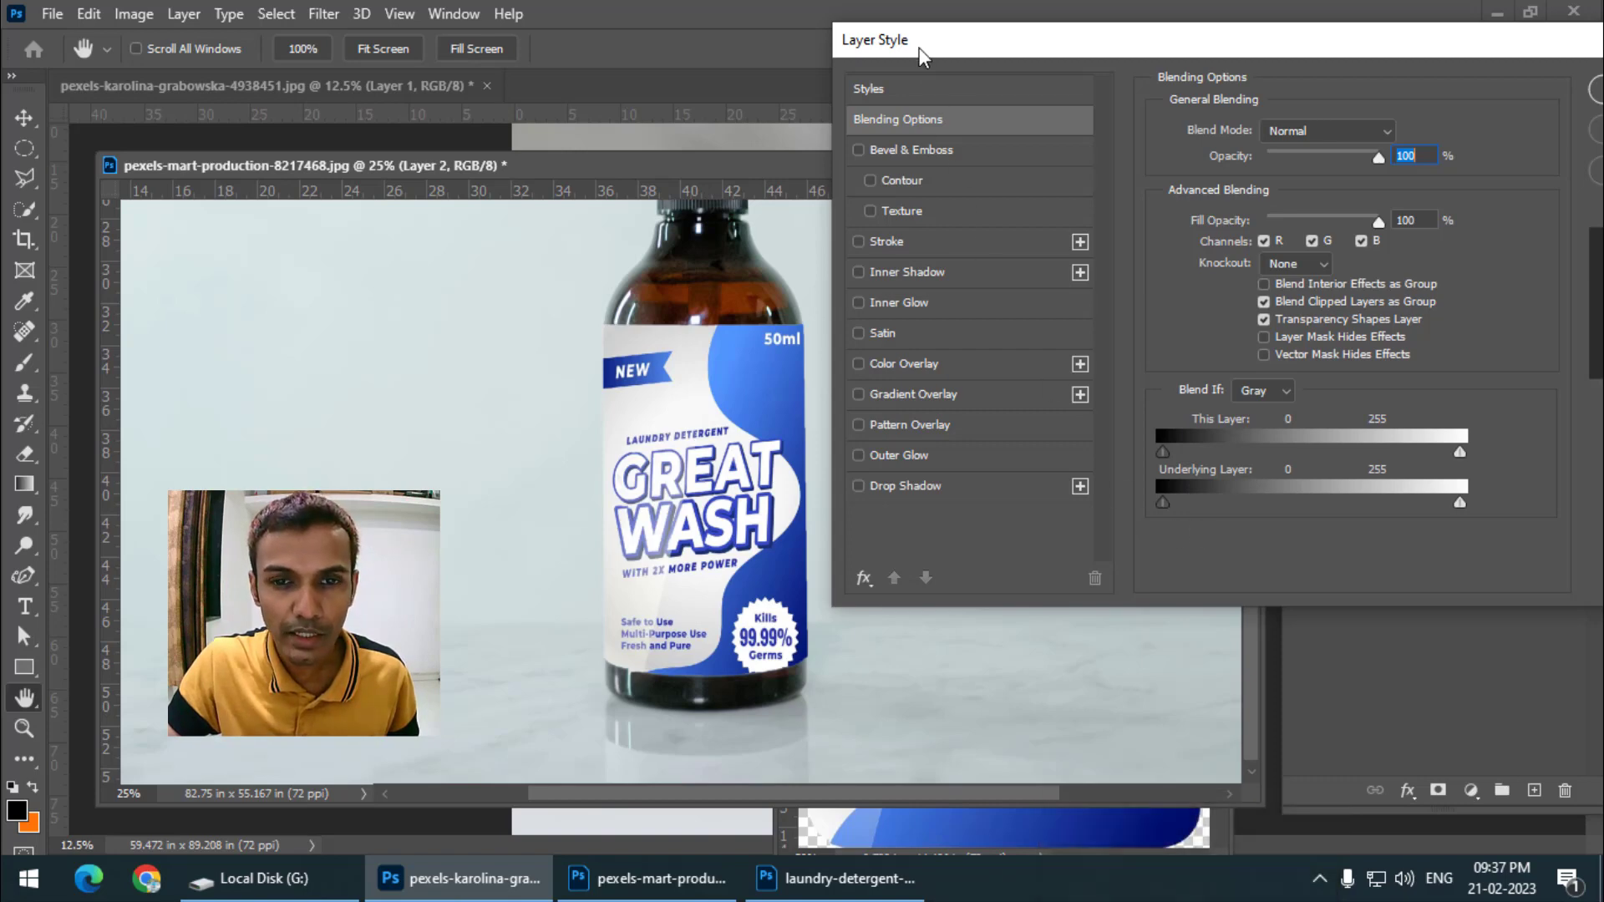
{"action": "mouse_move", "coordinate": [918, 48]}
{"action": "left_mouse_down"}
{"action": "mouse_move", "coordinate": [969, 74]}
{"action": "mouse_move", "coordinate": [924, 59]}
{"action": "left_mouse_up"}
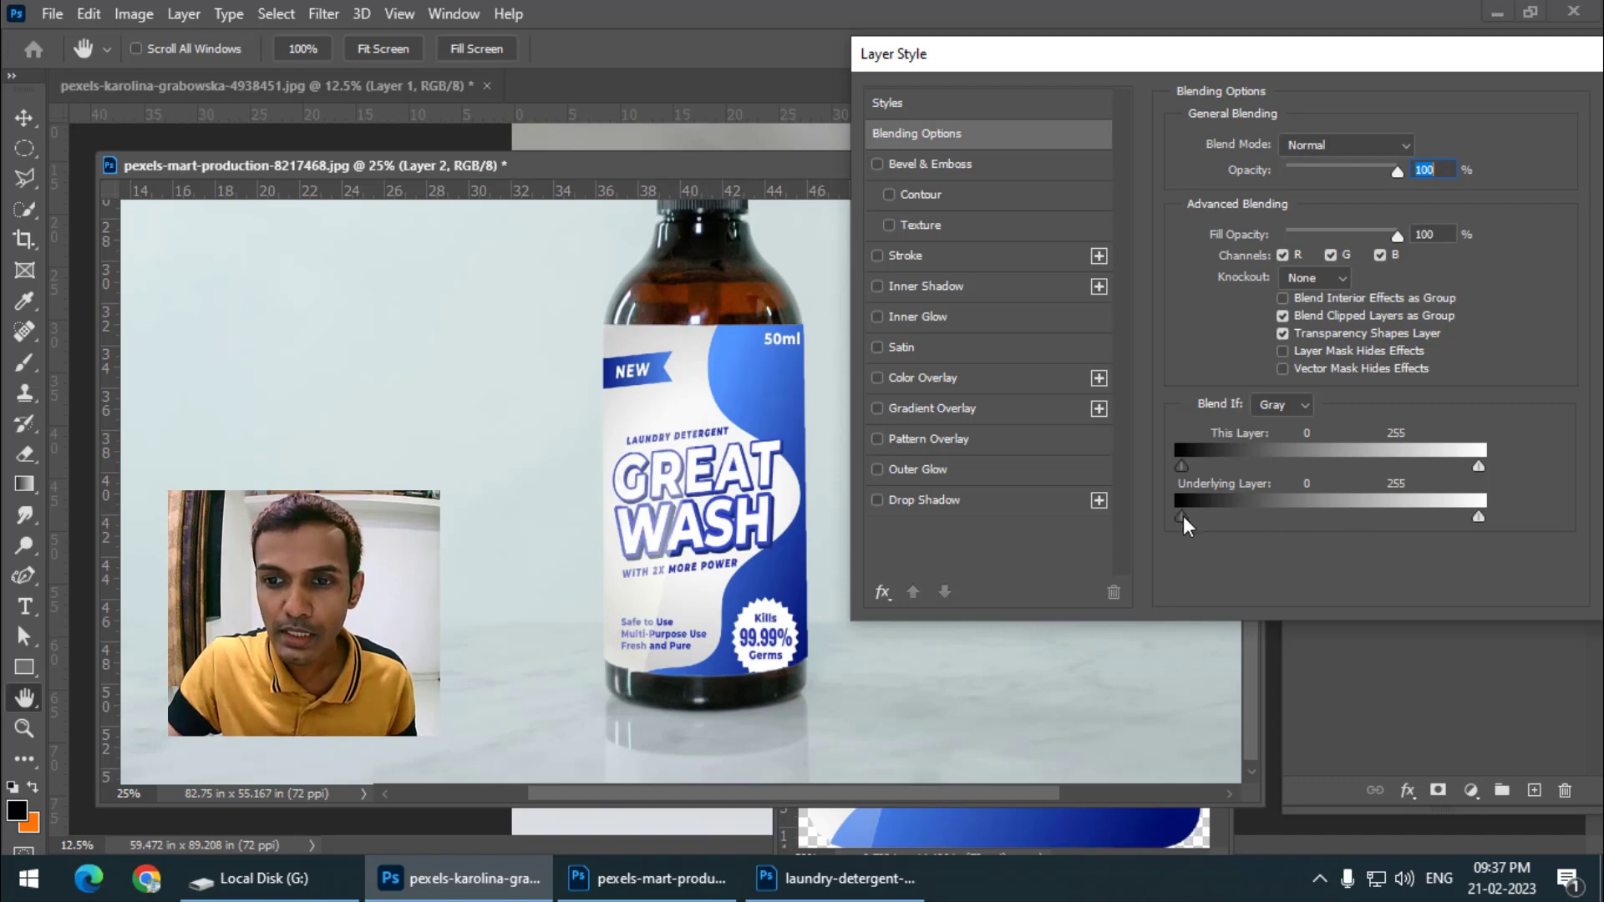
{"action": "left_click_drag", "start_coordinate": [1182, 516], "coordinate": [1401, 517]}
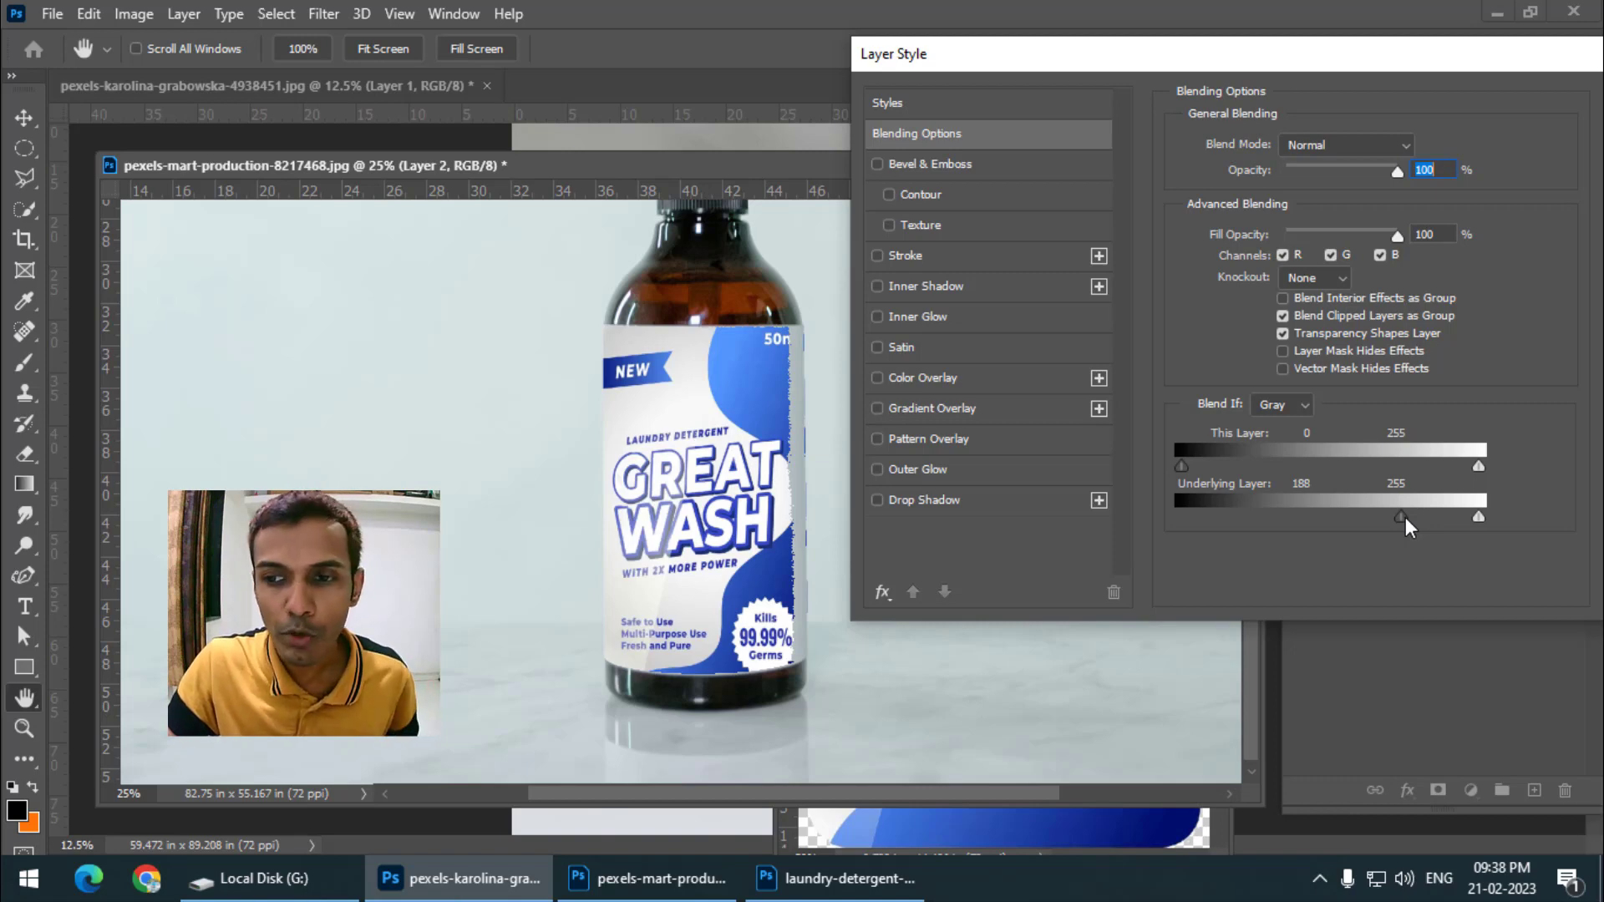
{"action": "mouse_move", "coordinate": [1405, 518]}
{"action": "left_mouse_down"}
{"action": "mouse_move", "coordinate": [1376, 523]}
{"action": "mouse_move", "coordinate": [1427, 525]}
{"action": "mouse_move", "coordinate": [1374, 518]}
{"action": "left_mouse_up"}
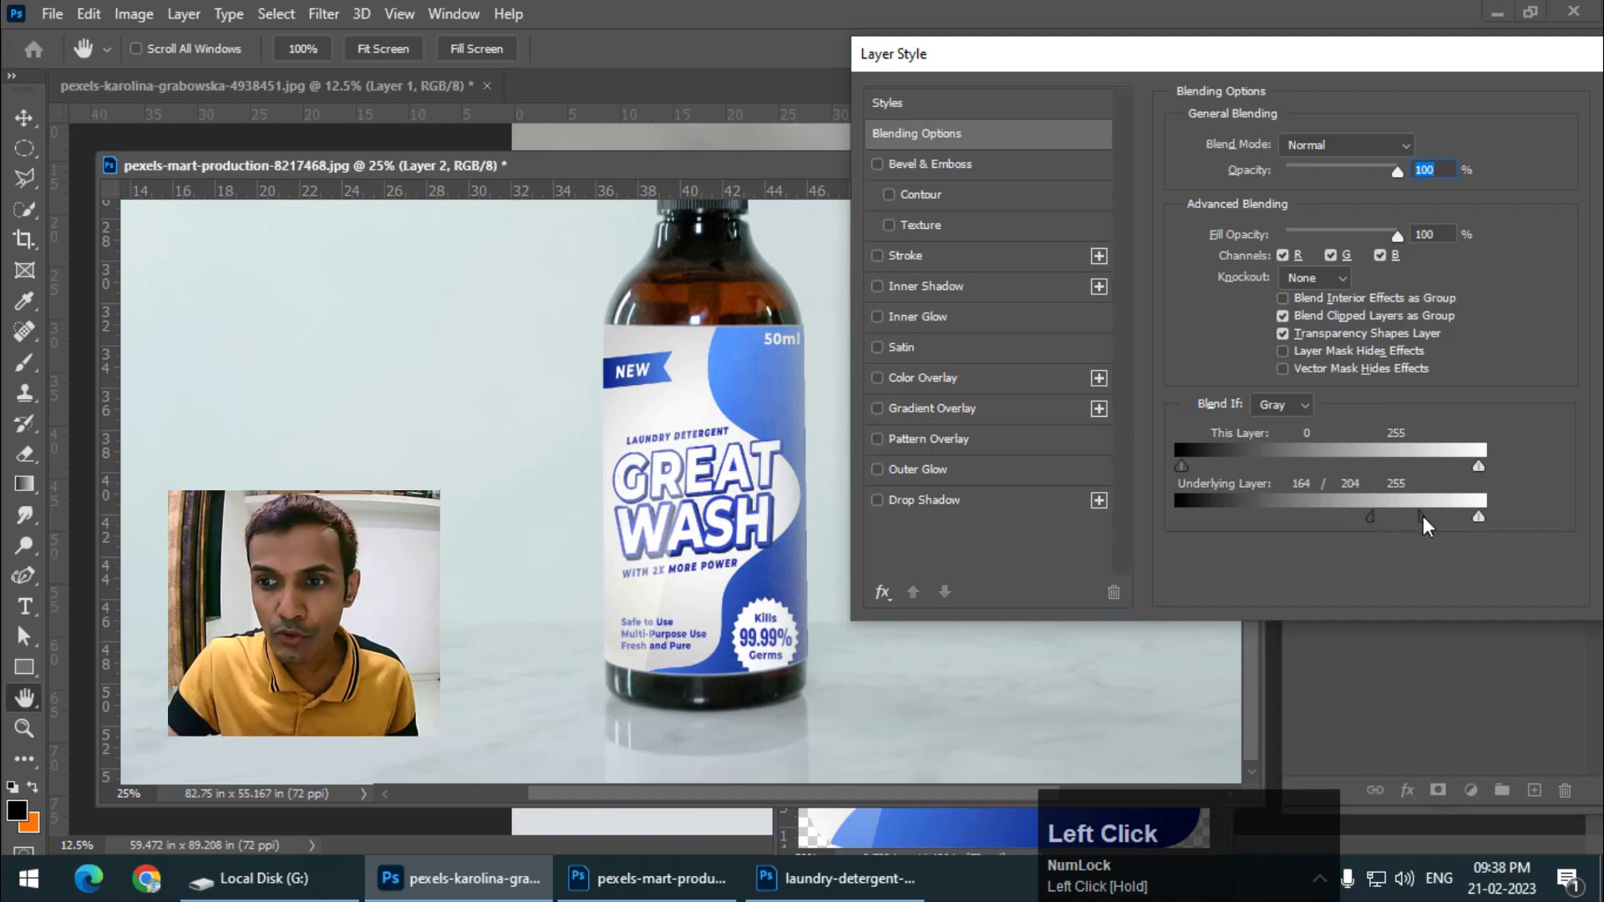
{"action": "left_click_drag", "start_coordinate": [1421, 514], "coordinate": [1409, 518]}
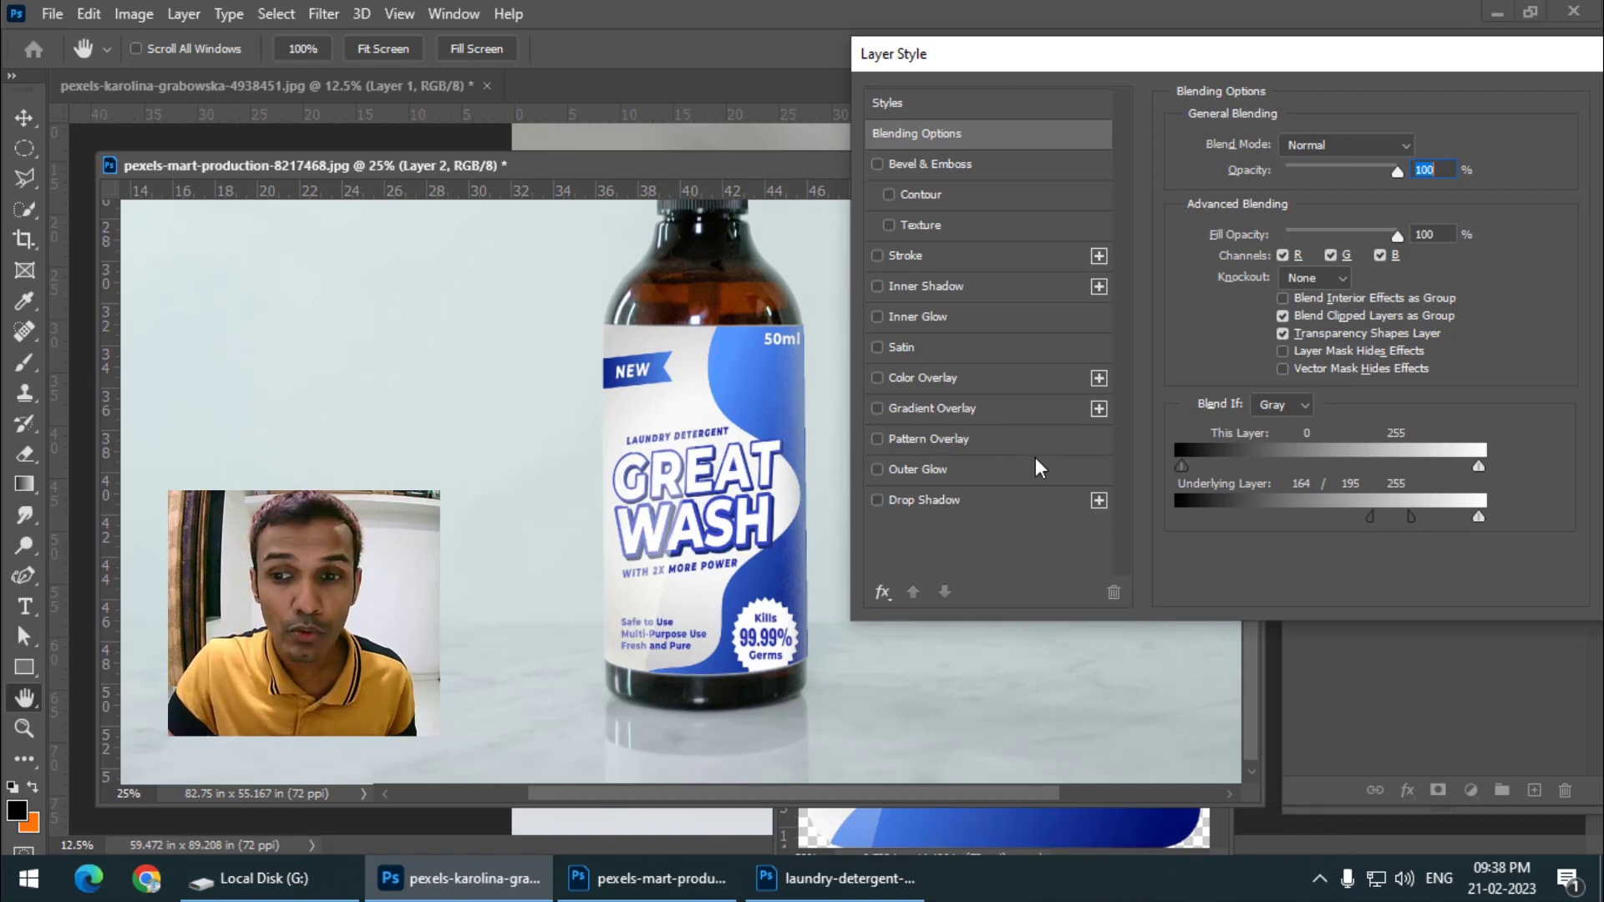
- Split the Blend If white slider for the underlying layer to 217 / 240
{"action": "left_click_drag", "start_coordinate": [1235, 60], "coordinate": [1207, 64]}
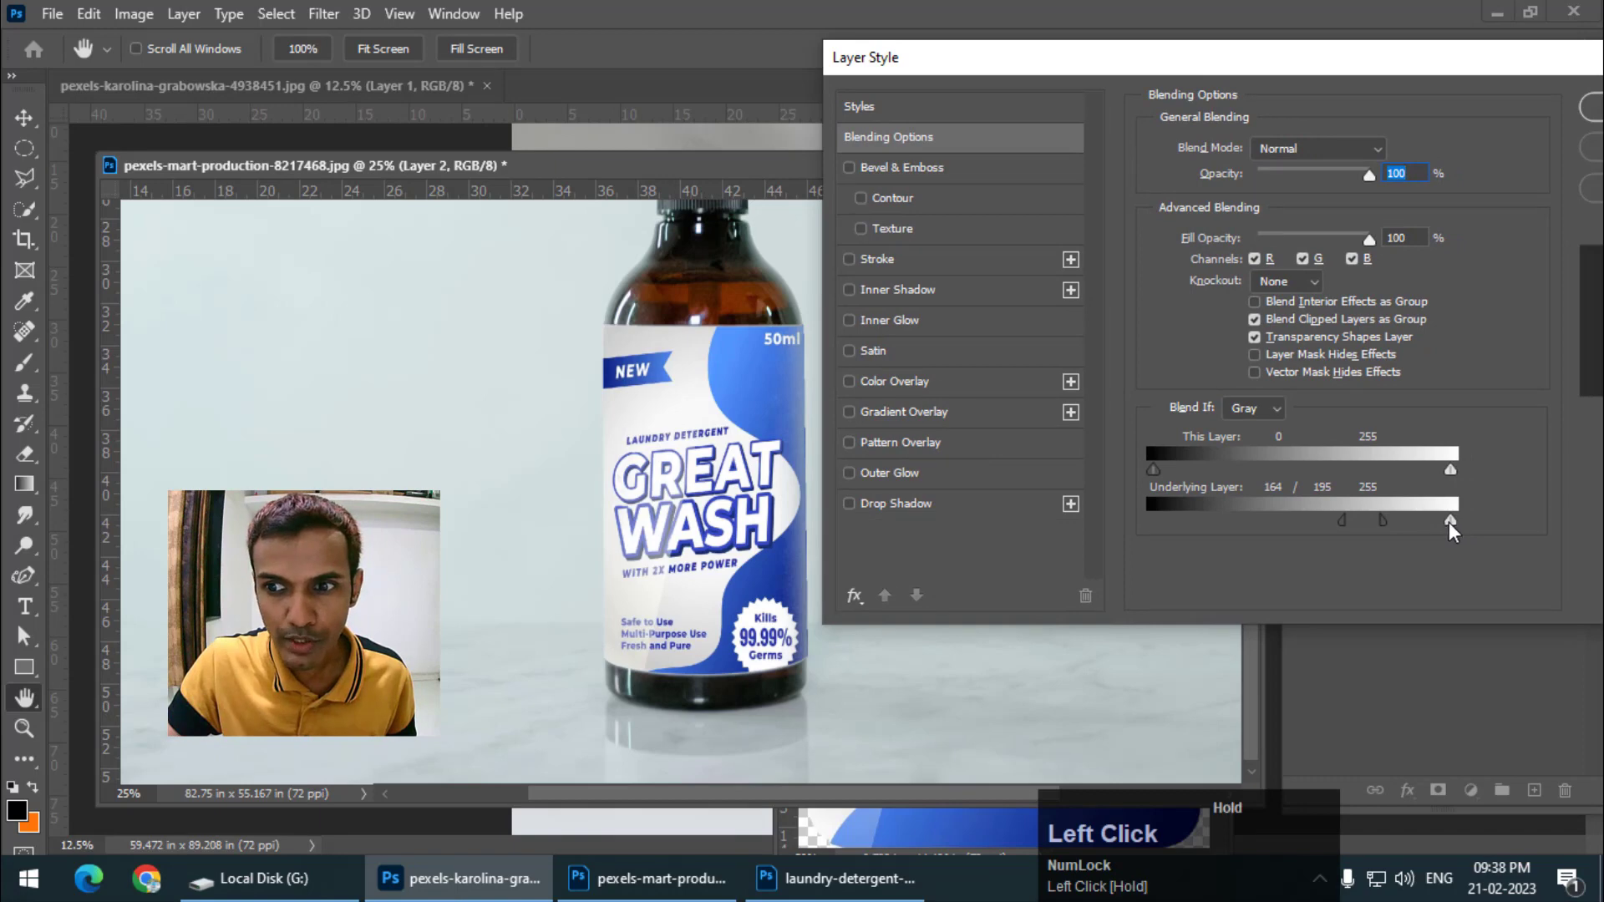
{"action": "mouse_move", "coordinate": [1448, 523]}
{"action": "left_mouse_down"}
{"action": "mouse_move", "coordinate": [1407, 523]}
{"action": "mouse_move", "coordinate": [1440, 524]}
{"action": "left_mouse_up"}
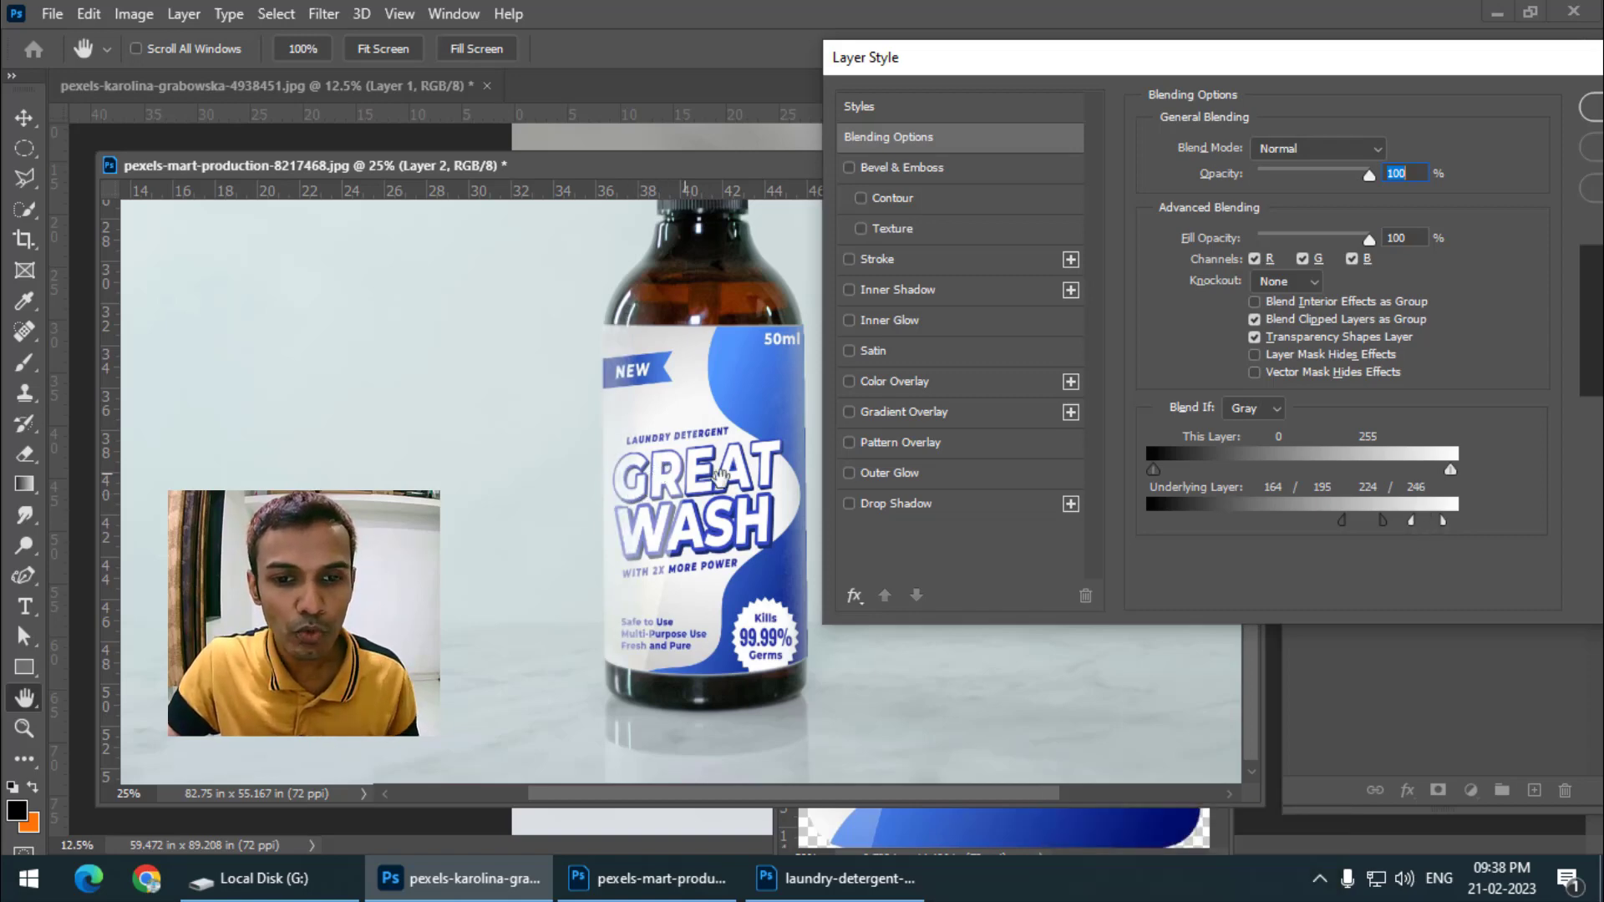
{"action": "left_click", "coordinate": [1415, 521]}
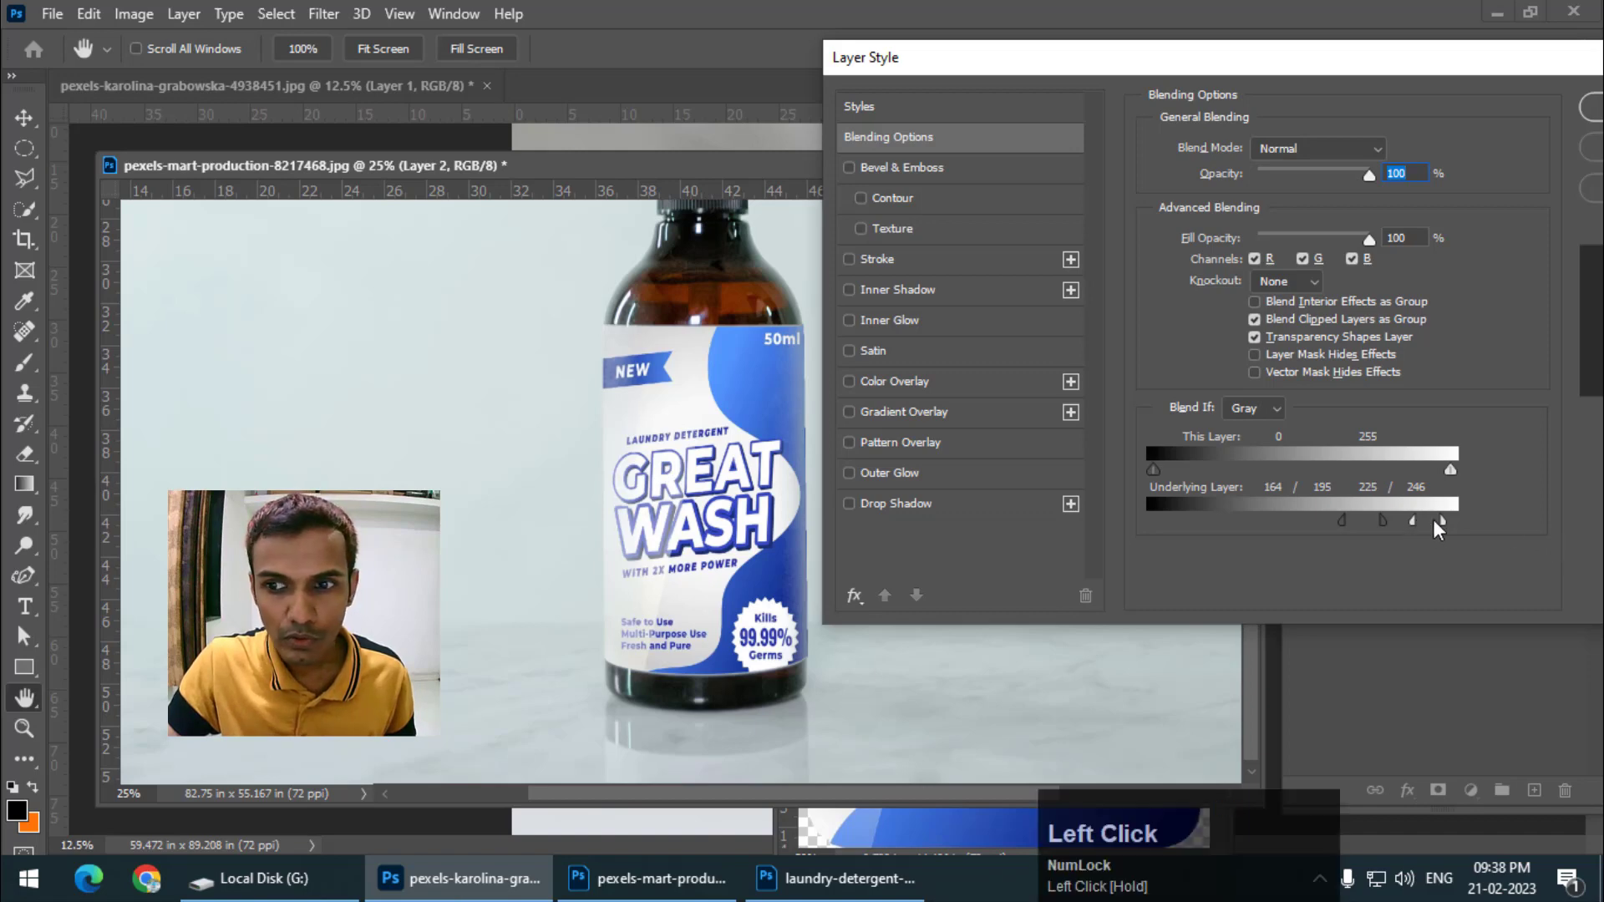
{"action": "left_click_drag", "start_coordinate": [1440, 518], "coordinate": [1436, 520]}
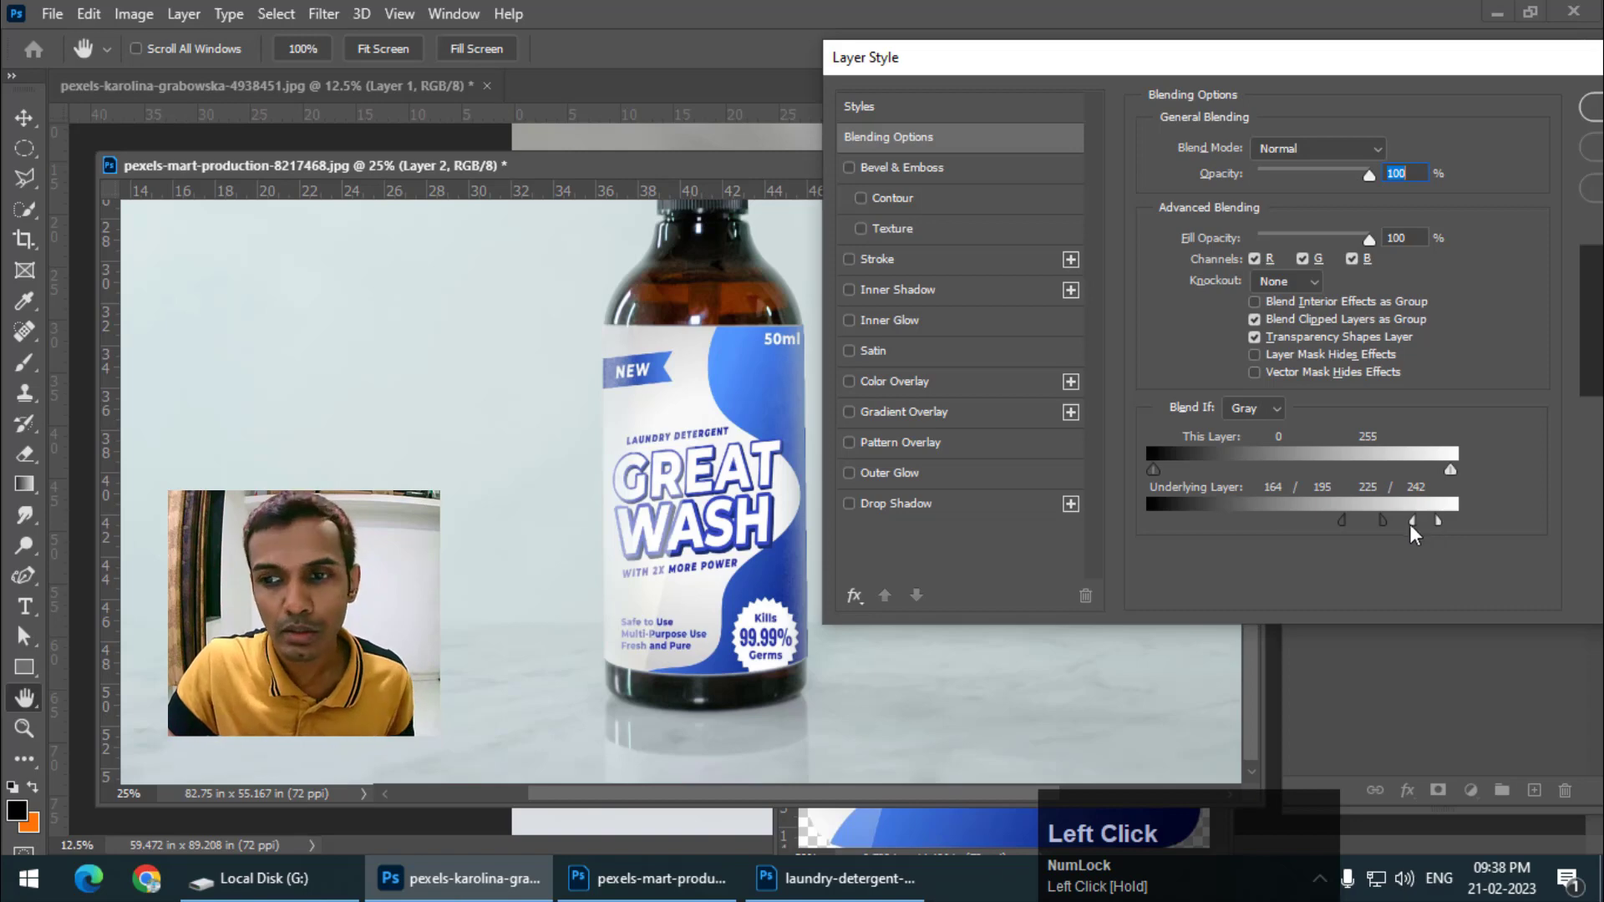
{"action": "left_click_drag", "start_coordinate": [1411, 524], "coordinate": [1436, 522]}
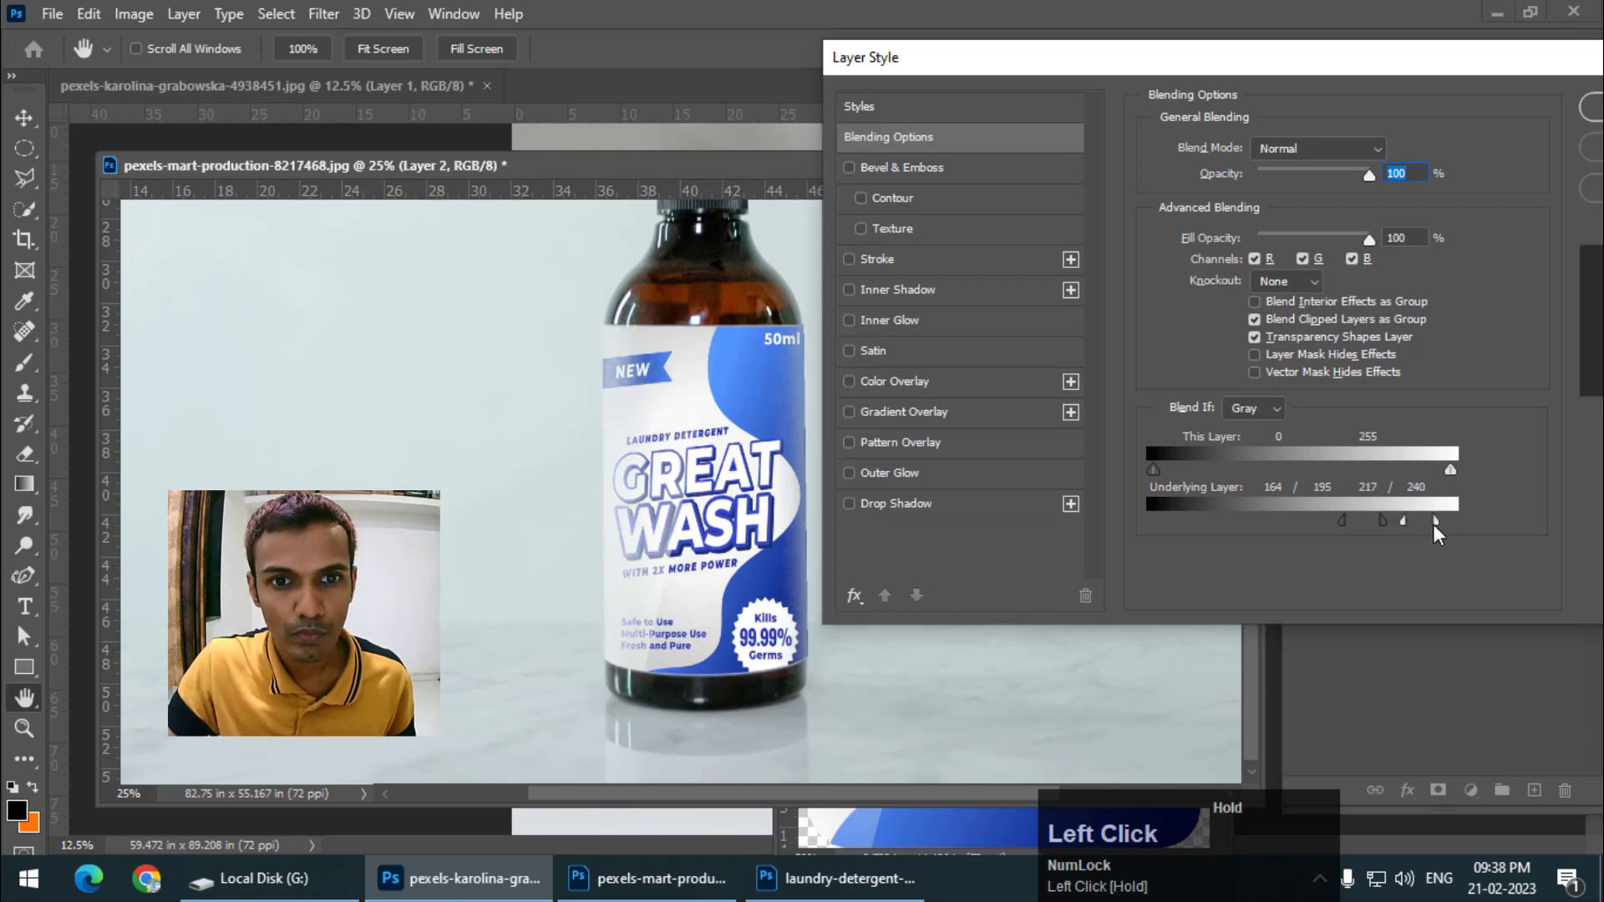
- Apply the Blend If settings to the artwork layer and bring the whole bottle into view
{"action": "left_click", "coordinate": [1596, 119]}
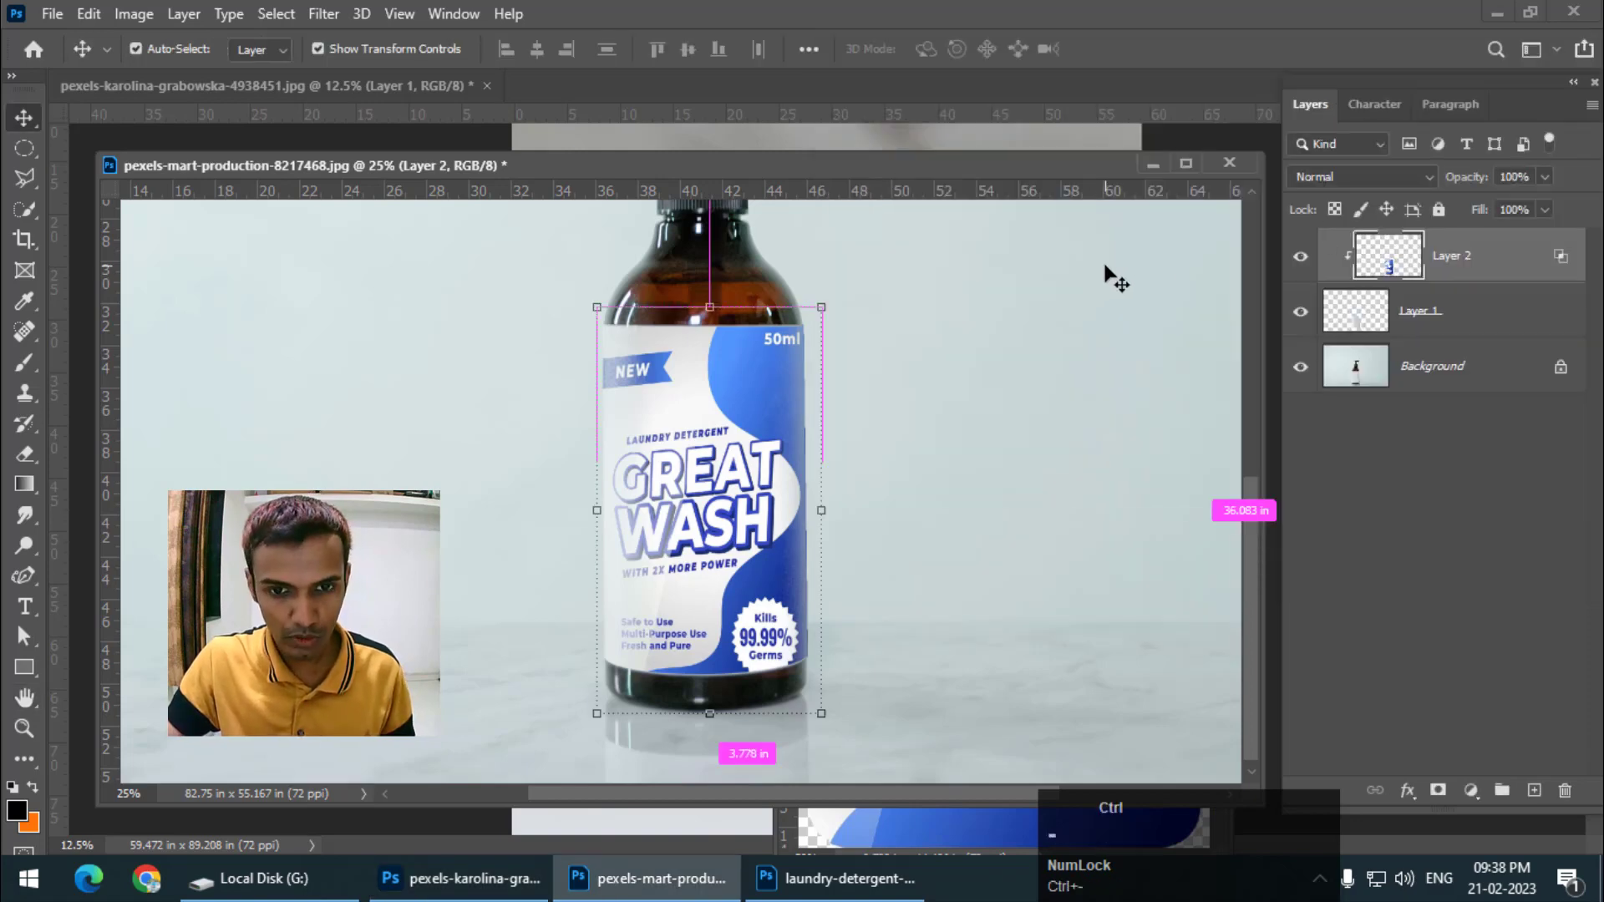
{"action": "key", "text": "ctrl+minus"}
{"action": "left_click", "coordinate": [24, 148]}
{"action": "key", "text": "ctrl+minus"}
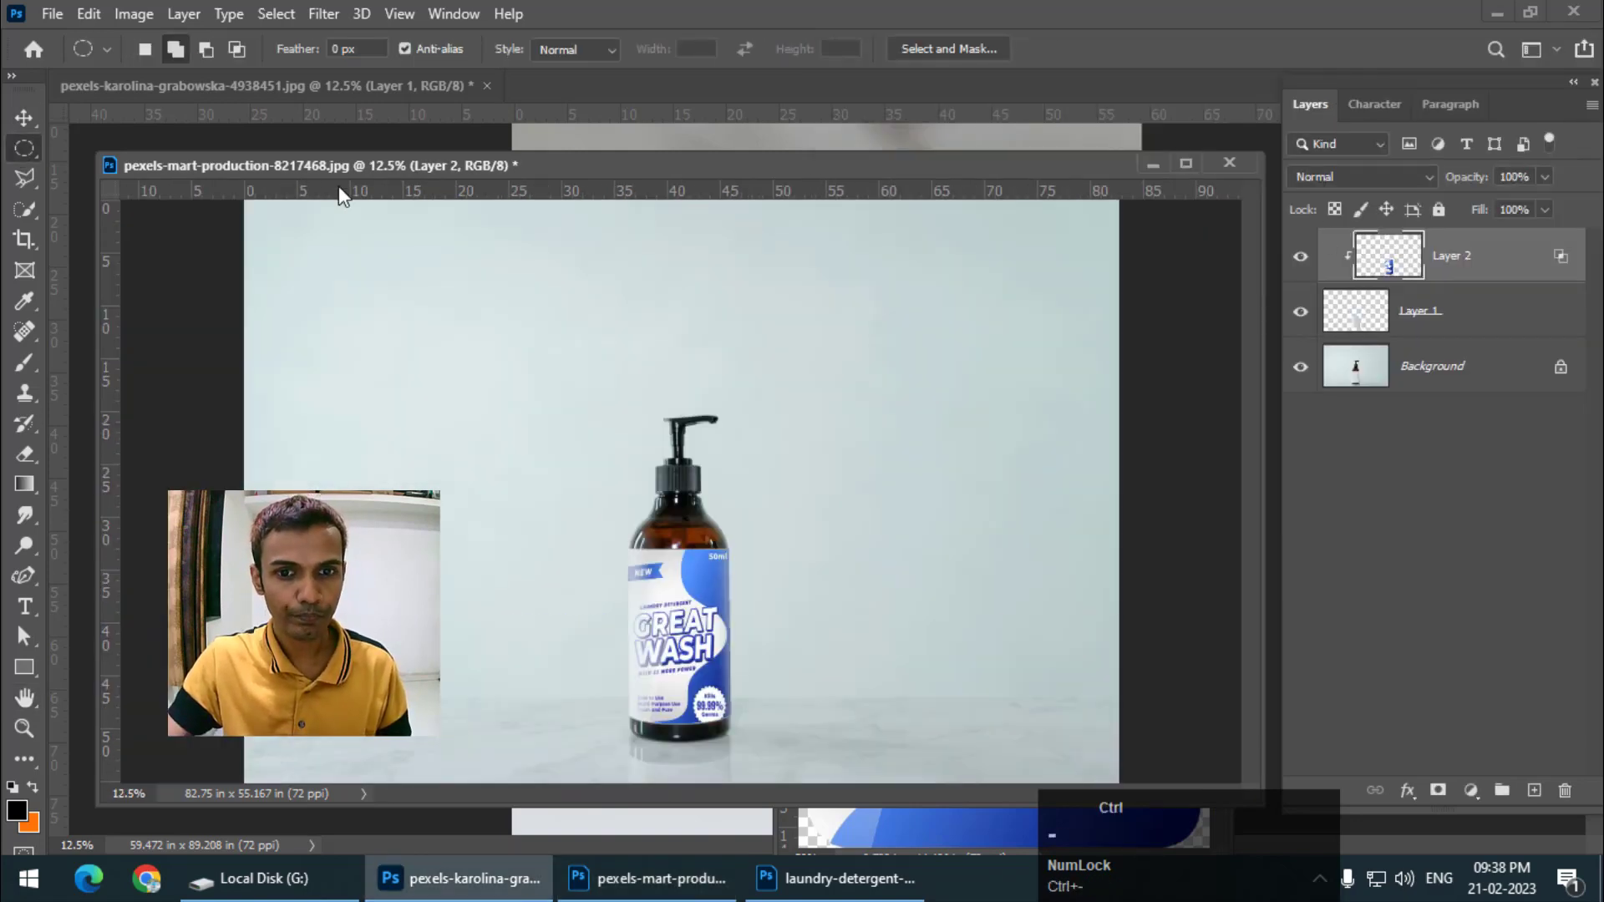
{"action": "key", "text": "ctrl+plus"}
{"action": "key", "text": "space"}
{"action": "left_click_drag", "start_coordinate": [737, 505], "coordinate": [741, 354]}
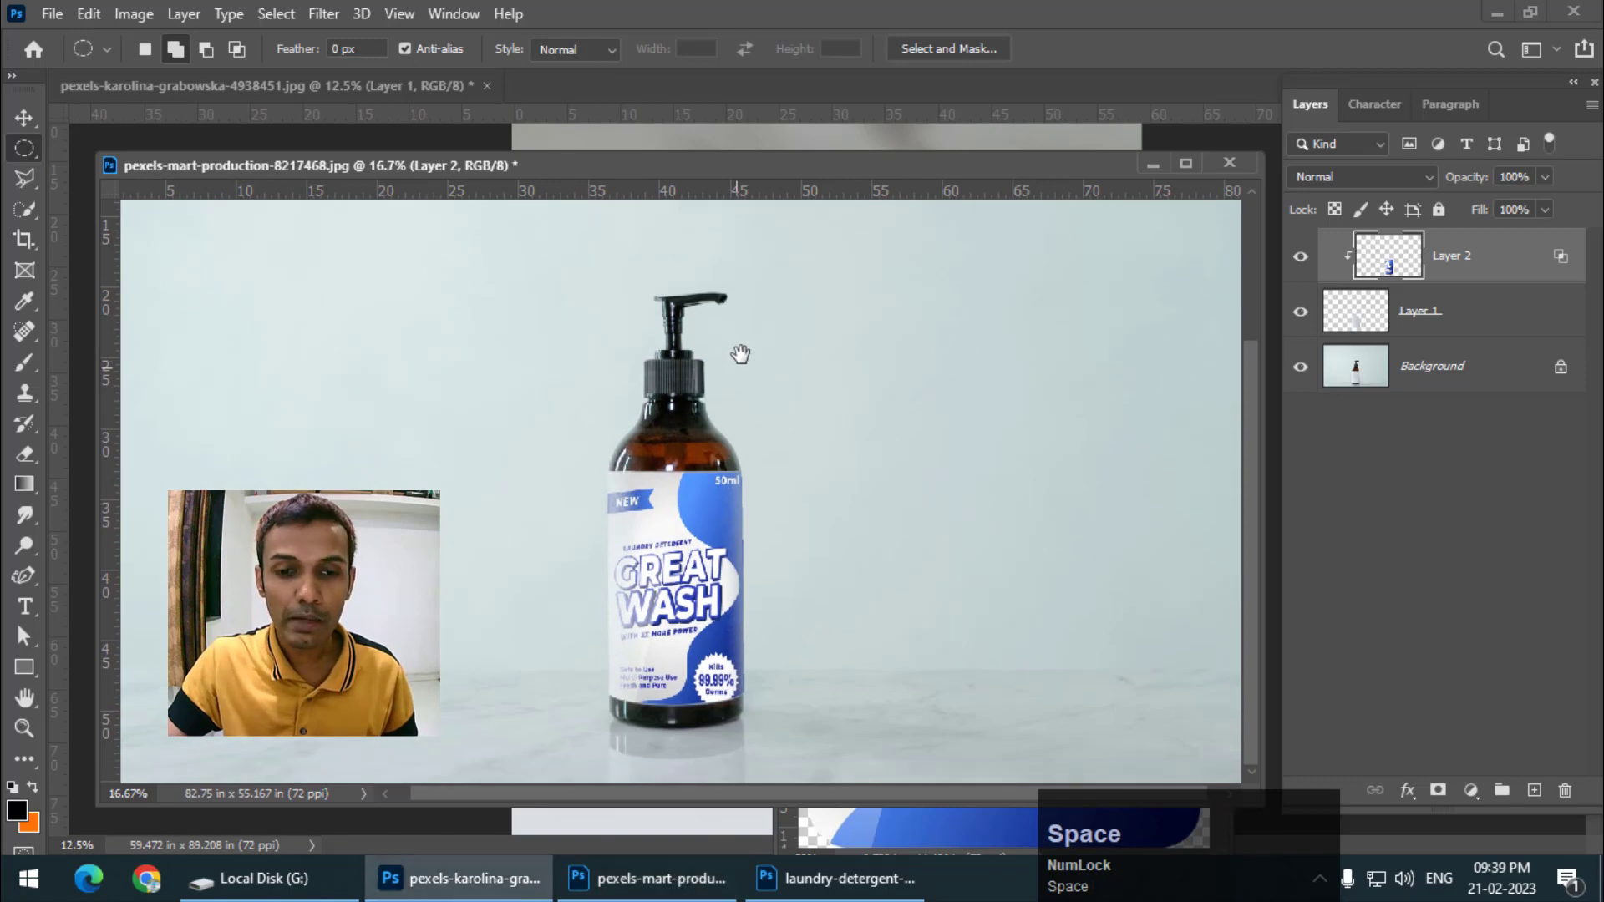
- Toggle the artwork layer's visibility to compare the bottle with and without the Great Wash label
{"action": "left_click", "coordinate": [1300, 257]}
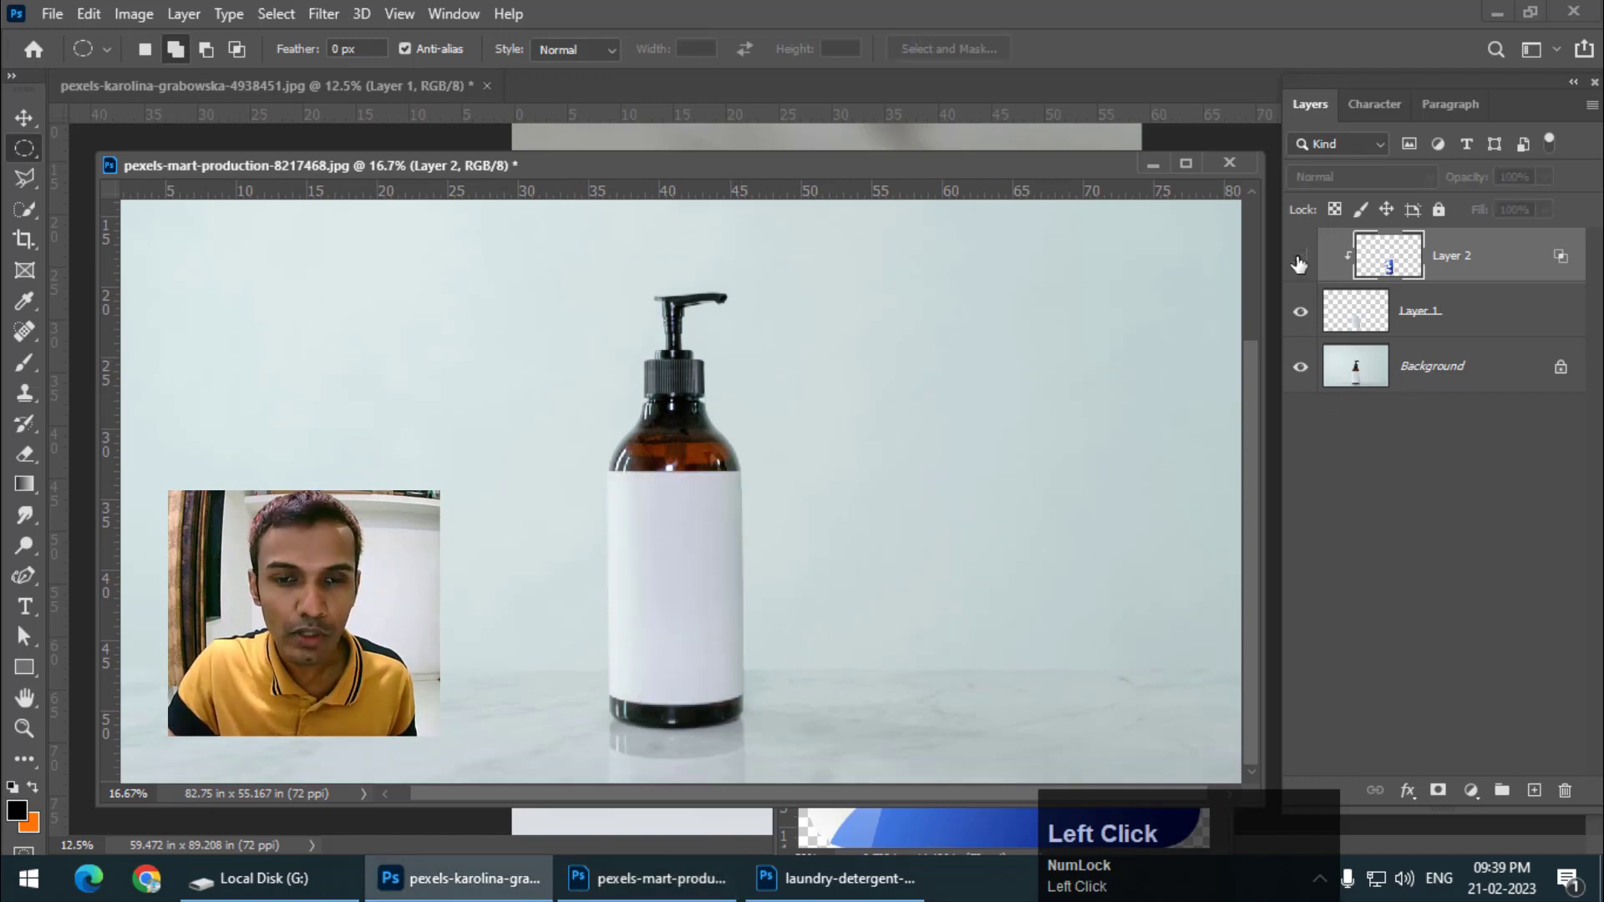
{"action": "left_click", "coordinate": [1300, 257]}
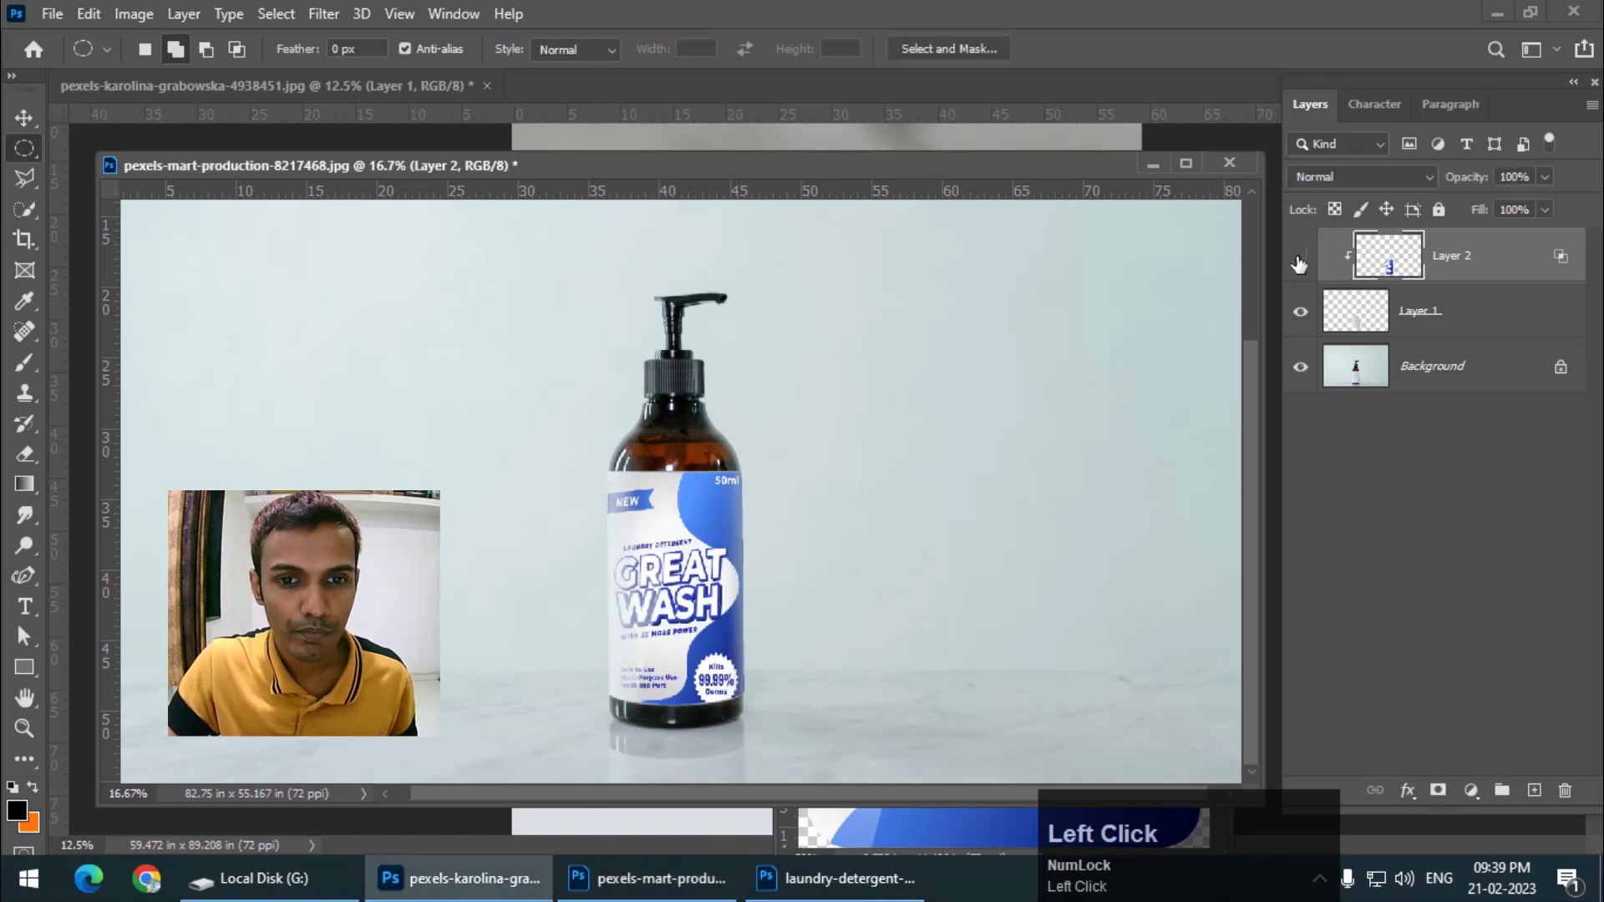
{"action": "left_click", "coordinate": [1300, 256]}
{"action": "left_click", "coordinate": [1300, 256]}
{"action": "key", "text": "ctrl+plus"}
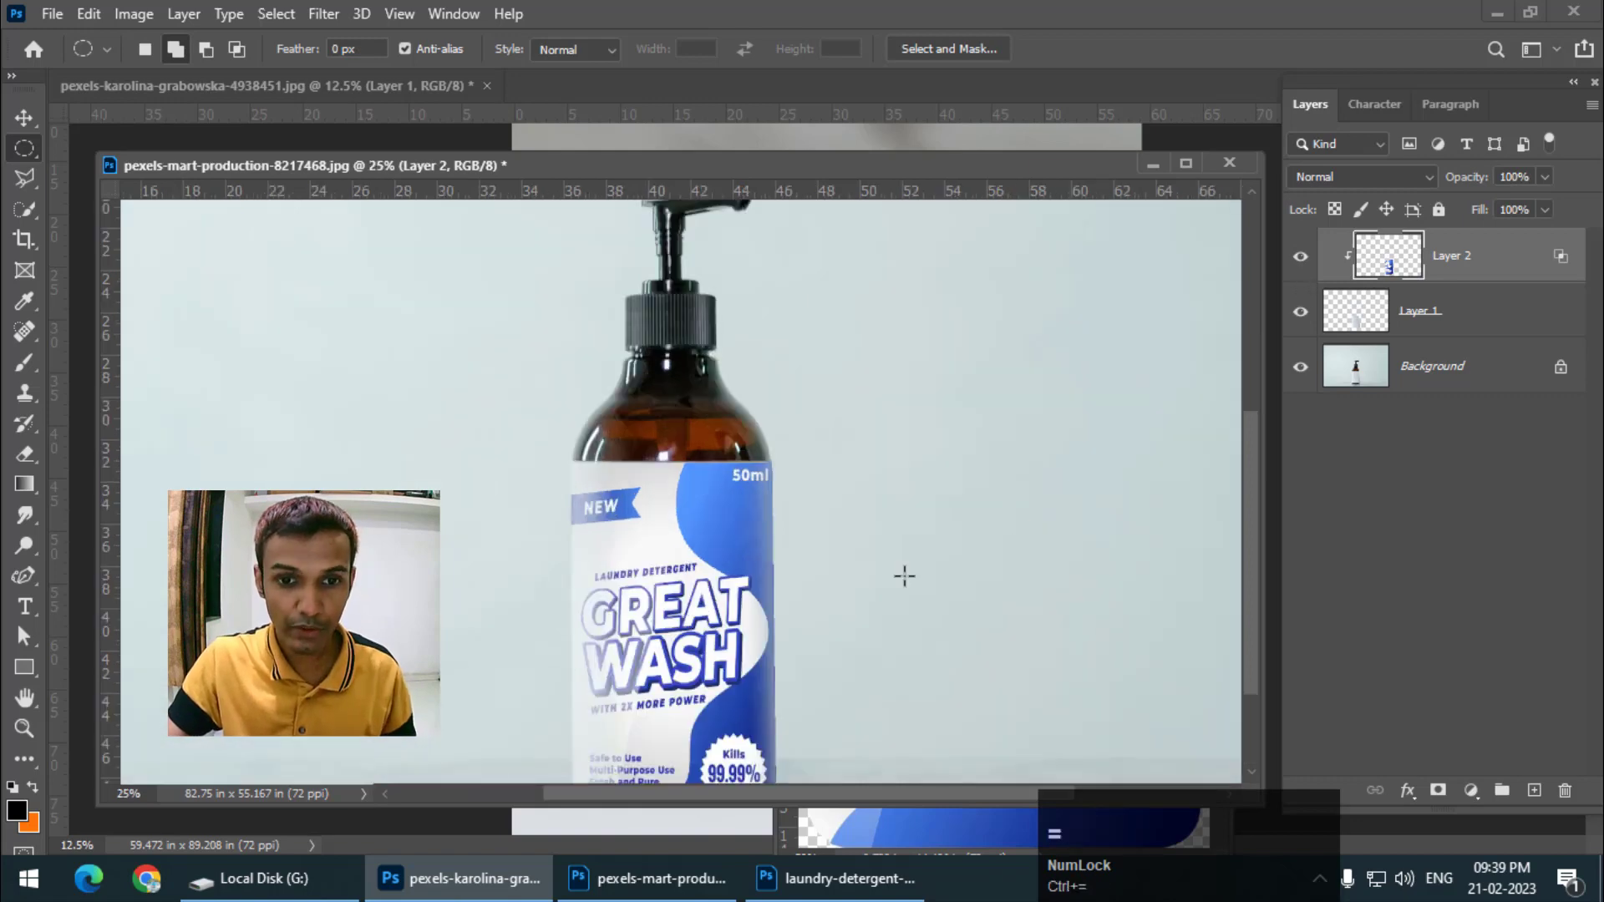
{"action": "key", "text": "space"}
{"action": "left_click_drag", "start_coordinate": [753, 627], "coordinate": [760, 558]}
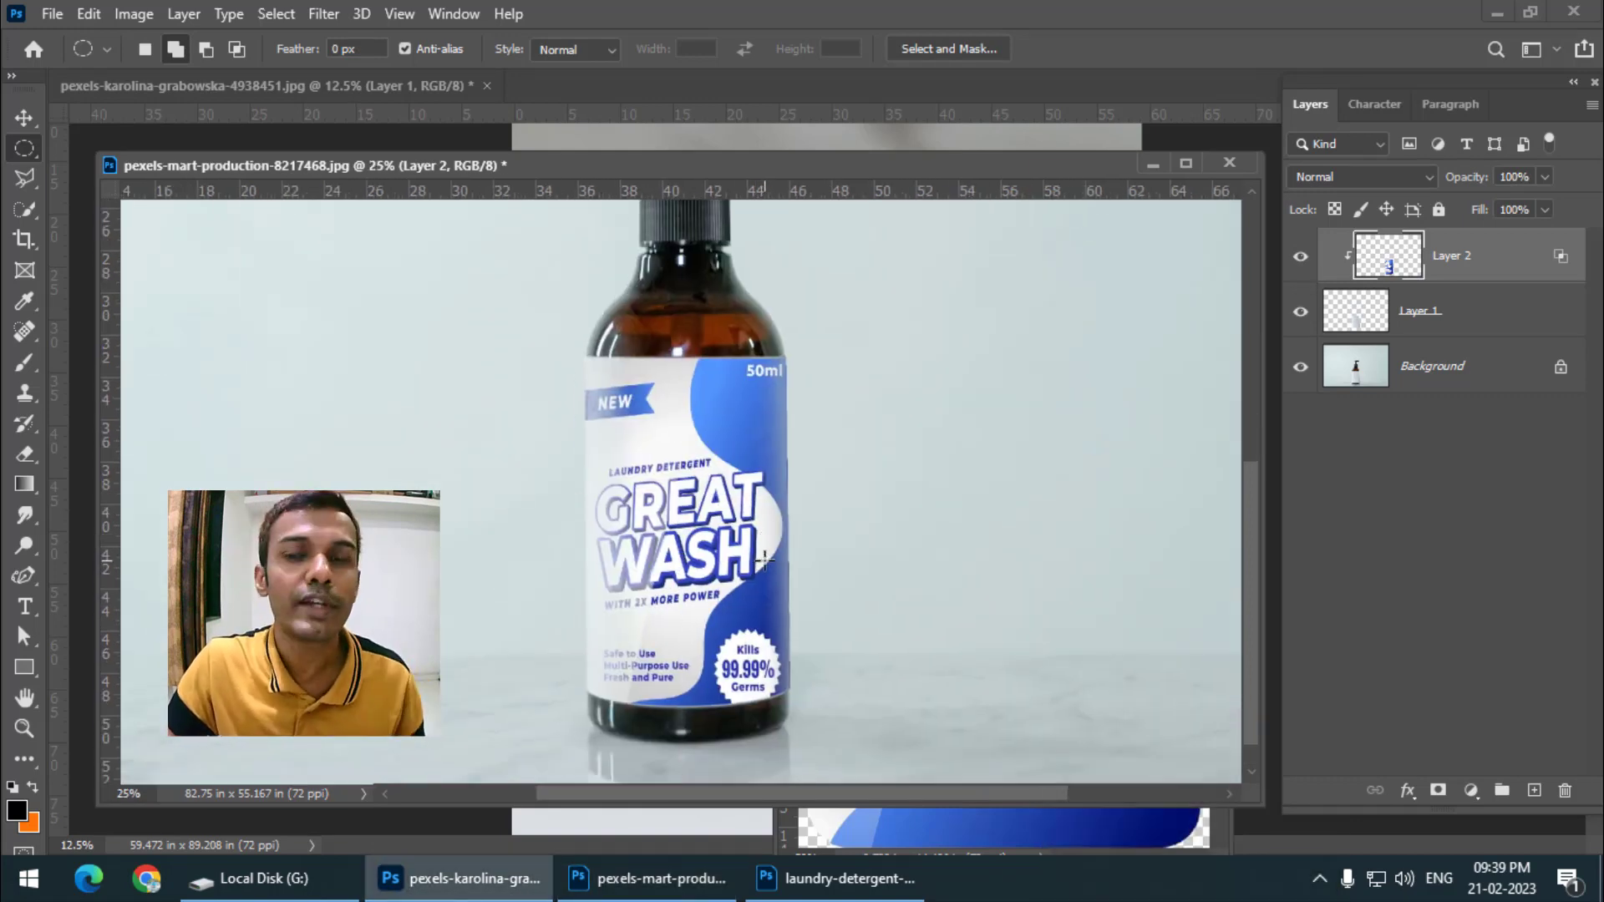
- Start a Warp transform on the label artwork and bend its top edge slightly downward to follow the bottle's curvature
{"action": "left_click", "coordinate": [25, 119]}
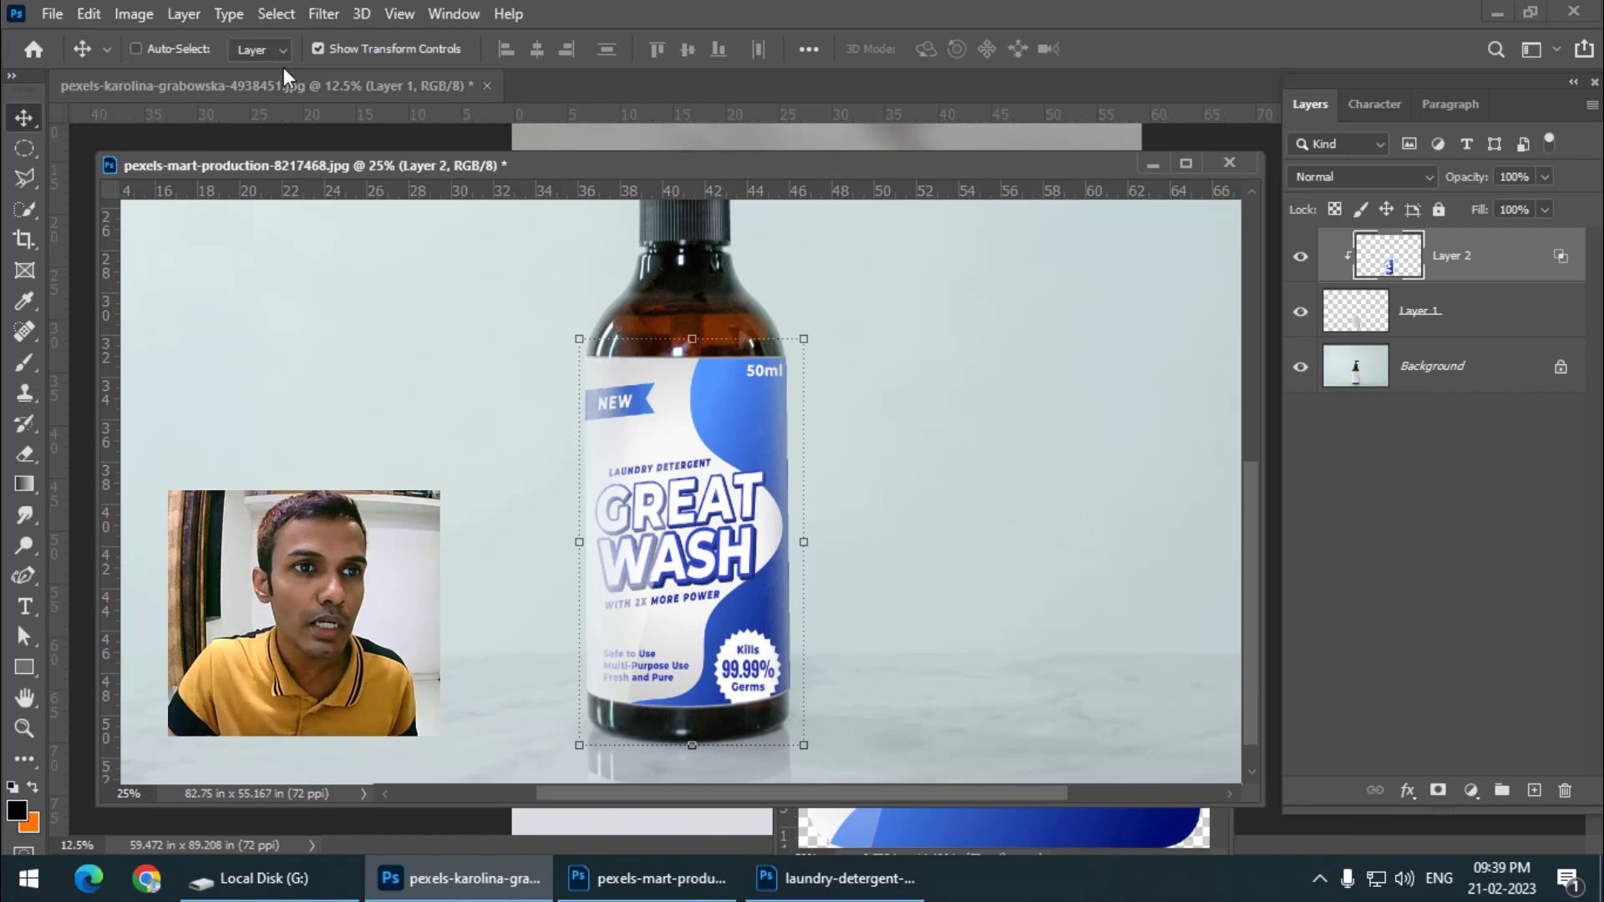
{"action": "left_click", "coordinate": [89, 13]}
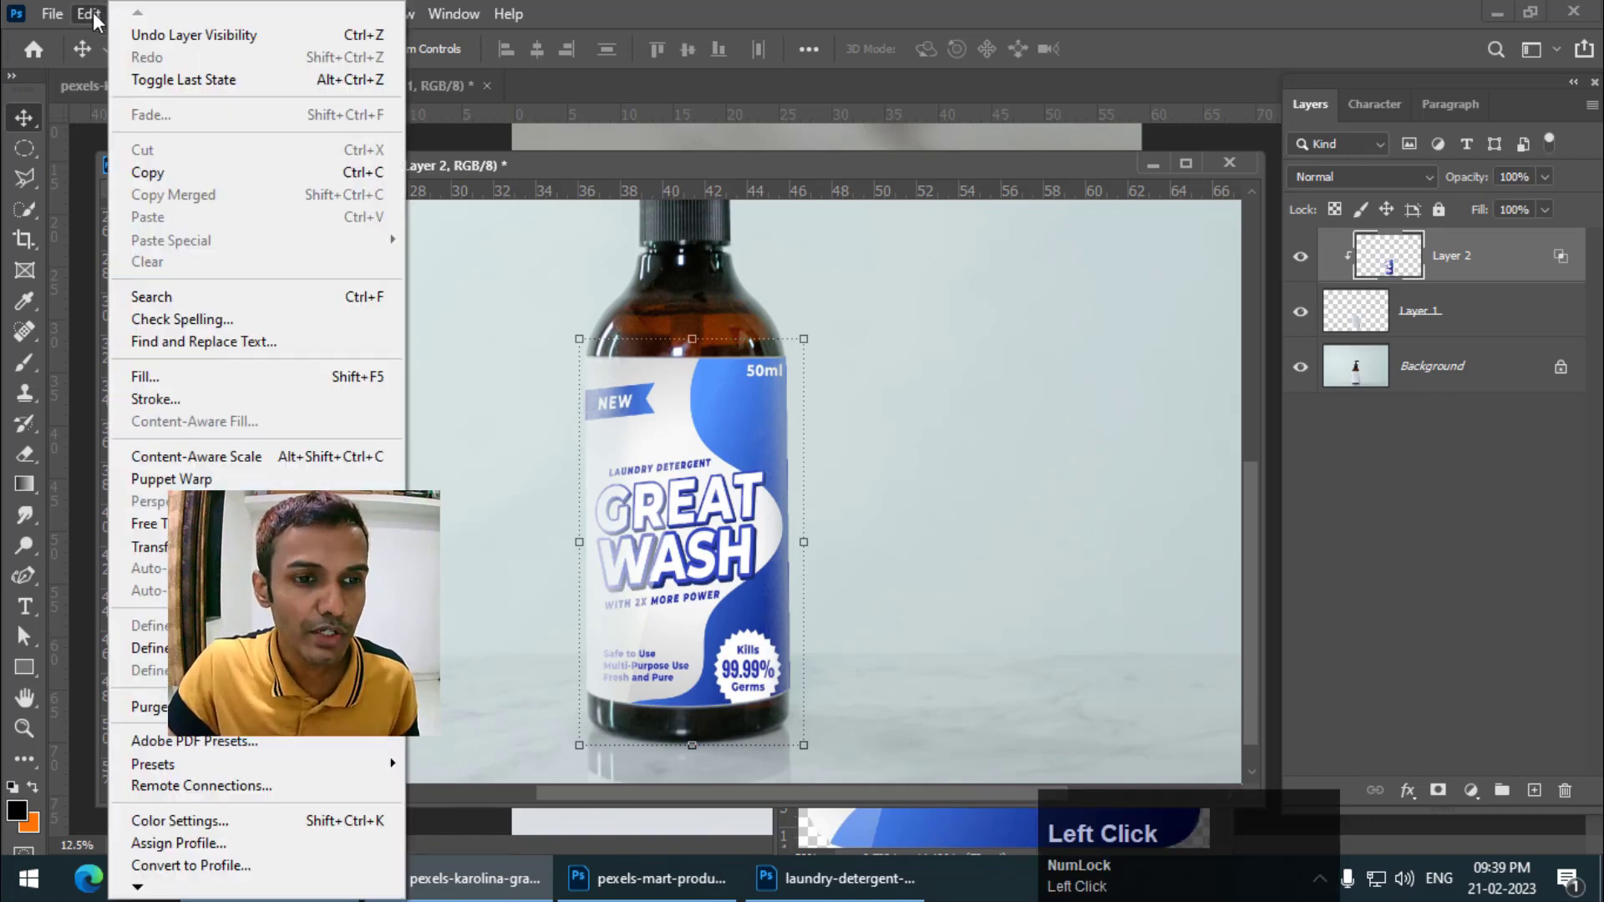
{"action": "mouse_move", "coordinate": [234, 548]}
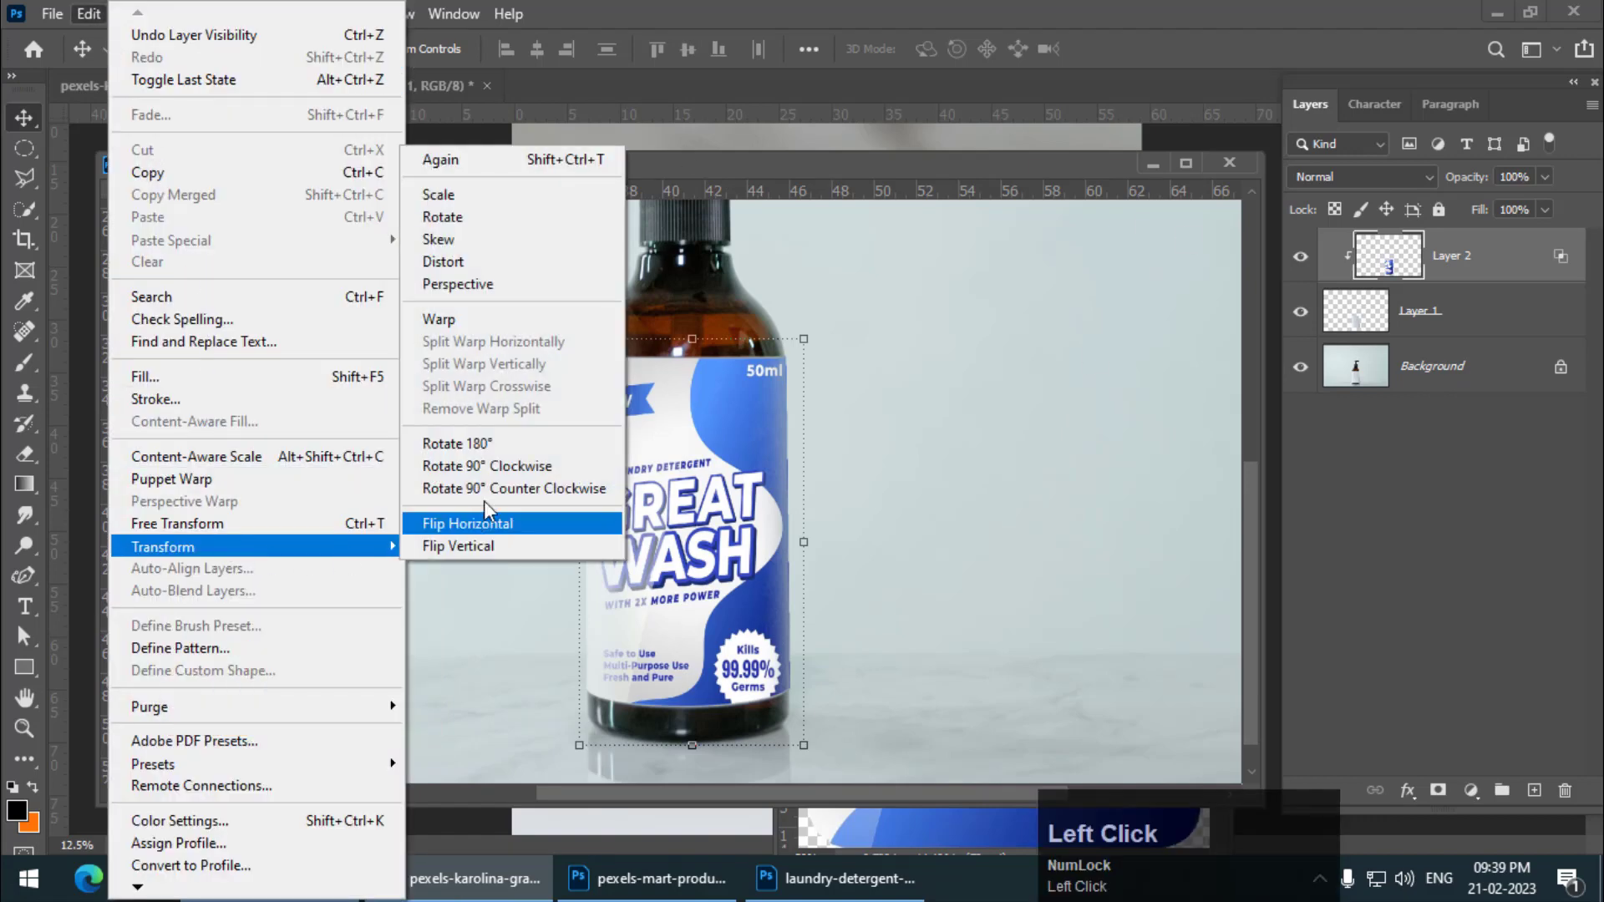
{"action": "left_click", "coordinate": [458, 324]}
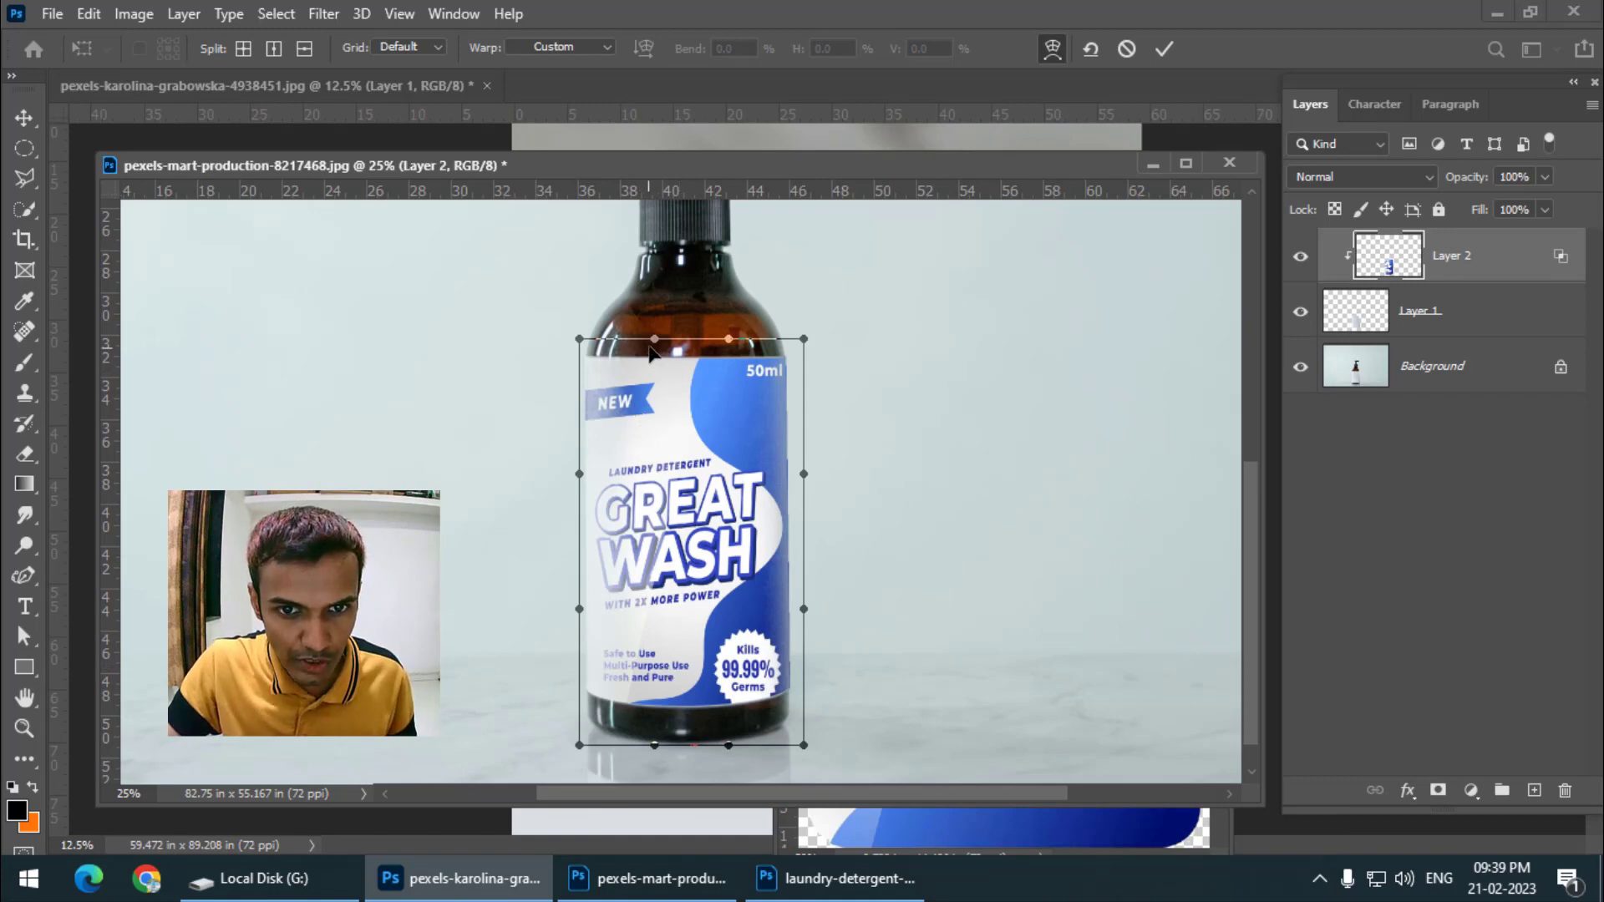
{"action": "left_click_drag", "start_coordinate": [656, 340], "coordinate": [730, 355]}
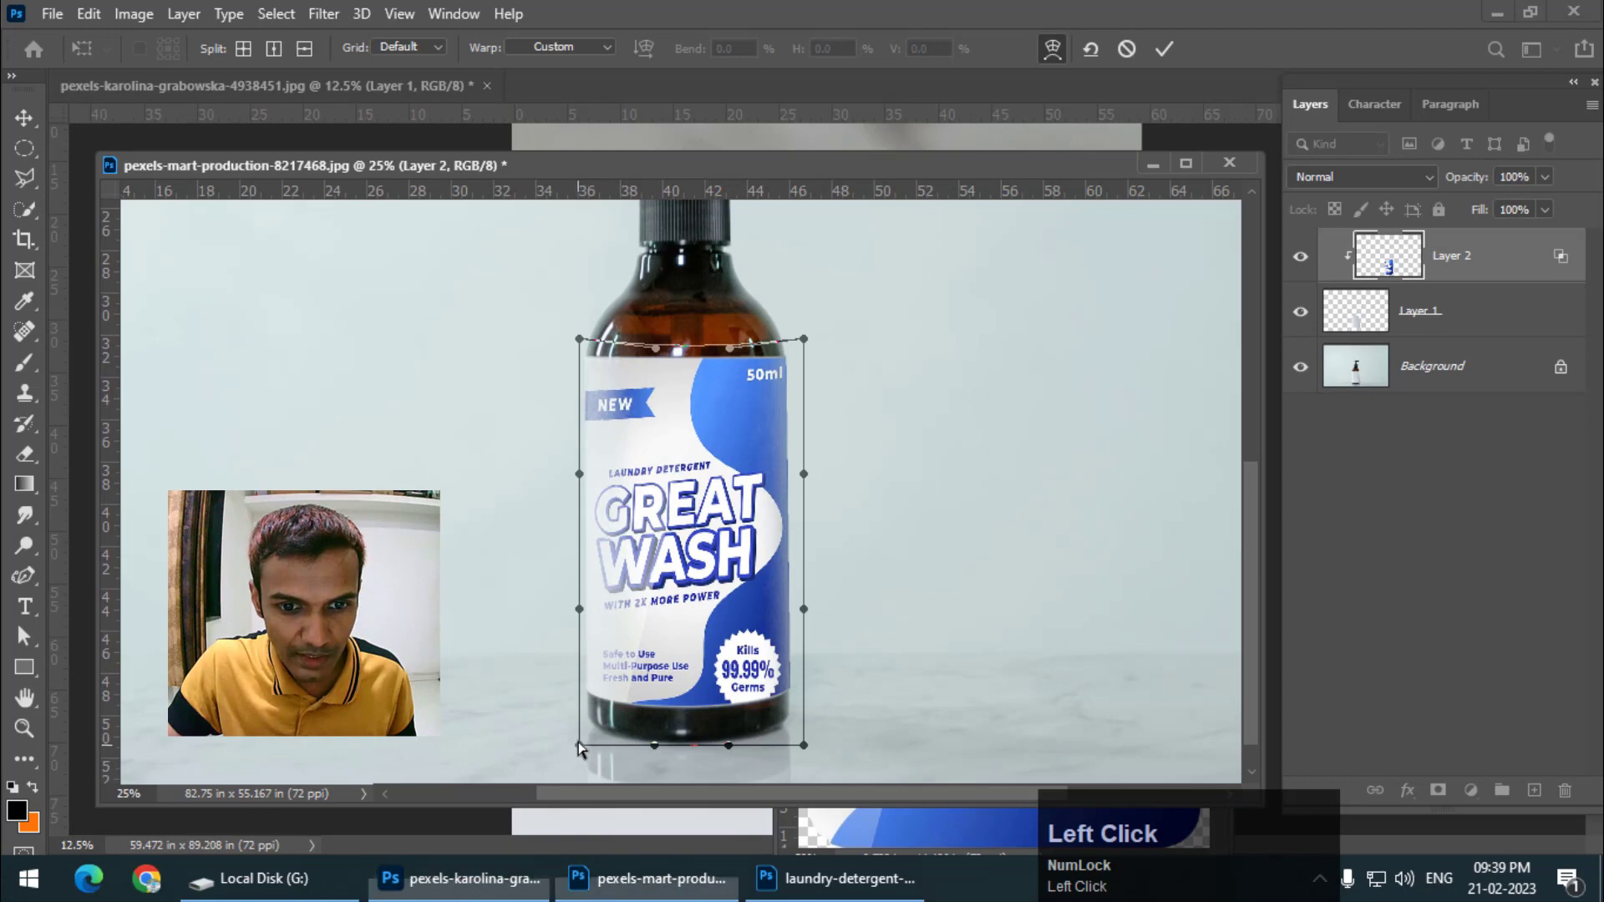
- Raise both bottom corners of the warped artwork so its lower edge curves like the bottle's base
{"action": "left_click_drag", "start_coordinate": [588, 745], "coordinate": [585, 733]}
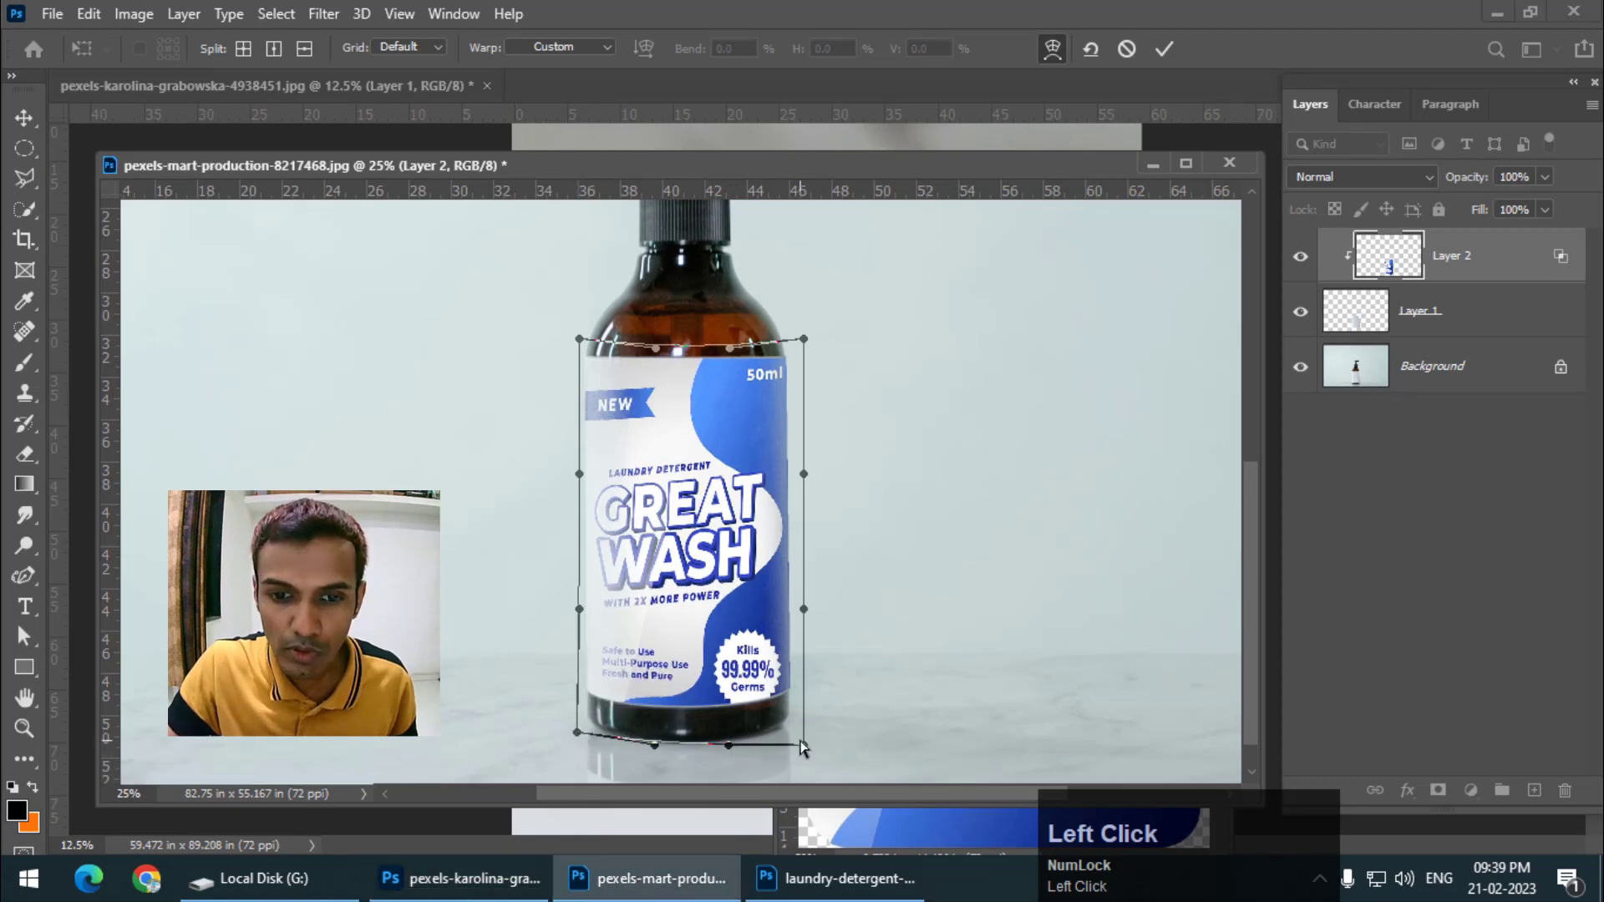
{"action": "left_click_drag", "start_coordinate": [799, 745], "coordinate": [800, 729]}
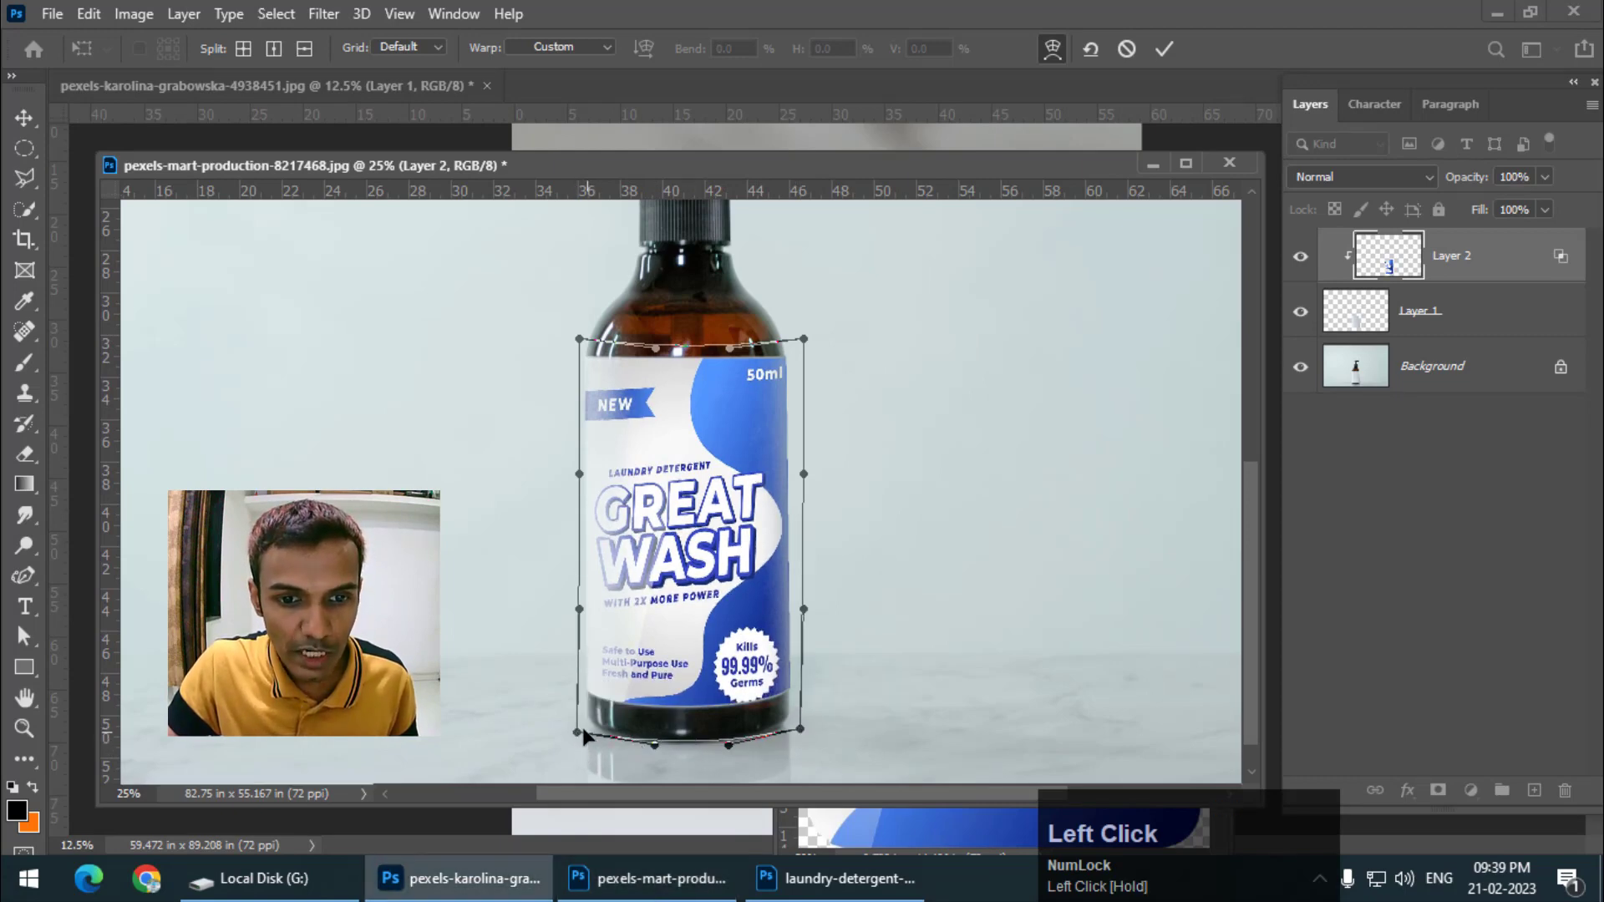
{"action": "left_click_drag", "start_coordinate": [578, 734], "coordinate": [579, 728]}
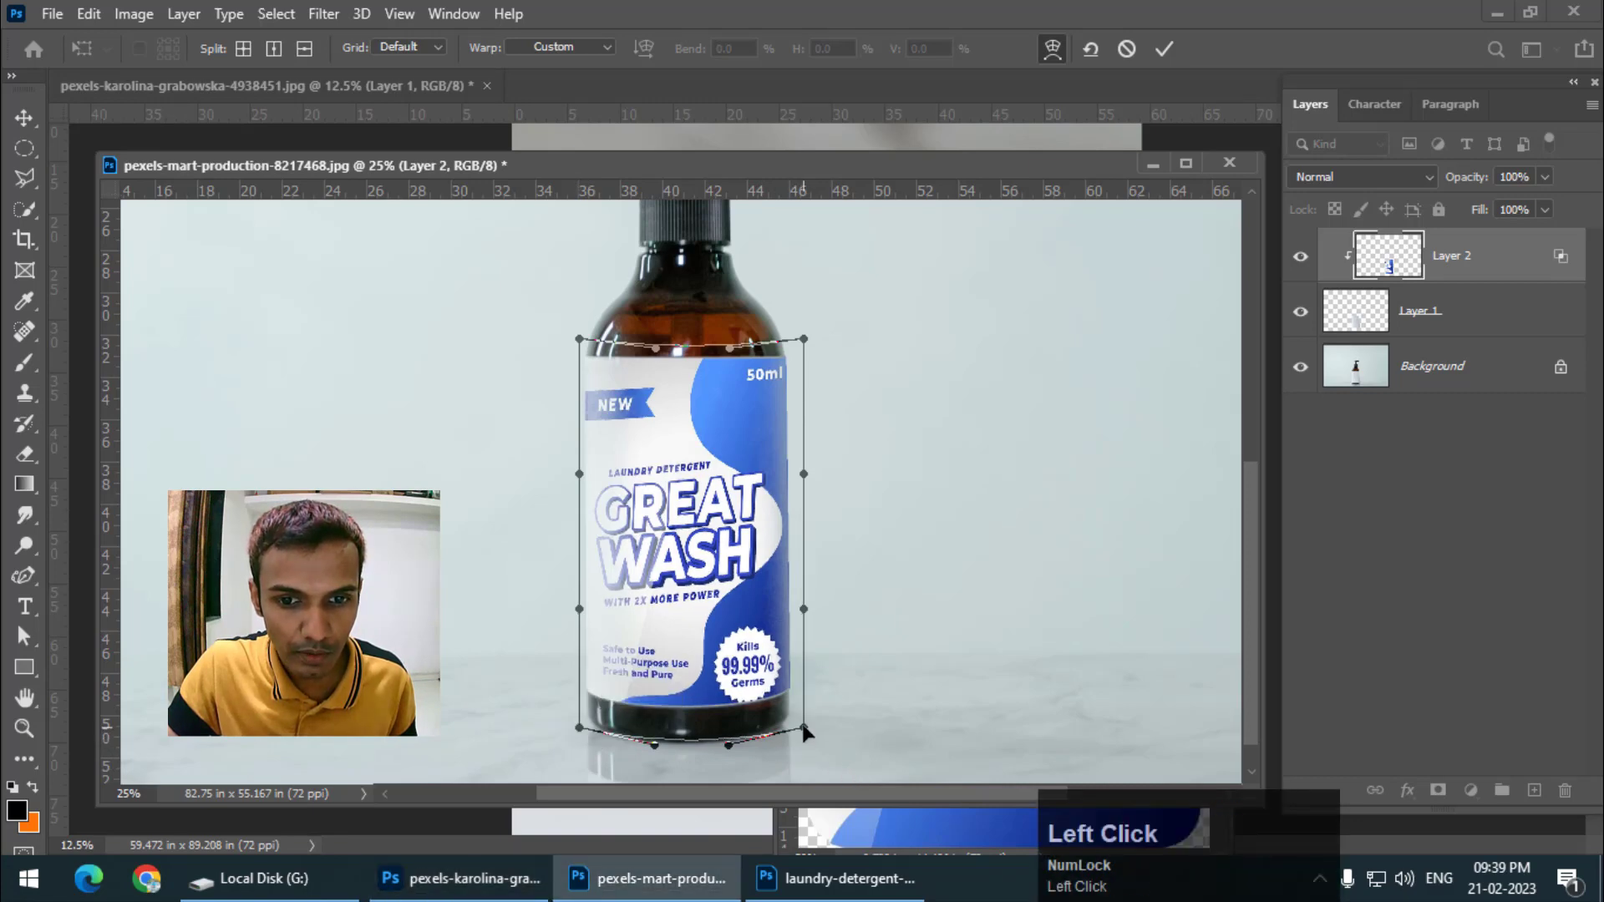
{"action": "left_click_drag", "start_coordinate": [801, 734], "coordinate": [804, 727]}
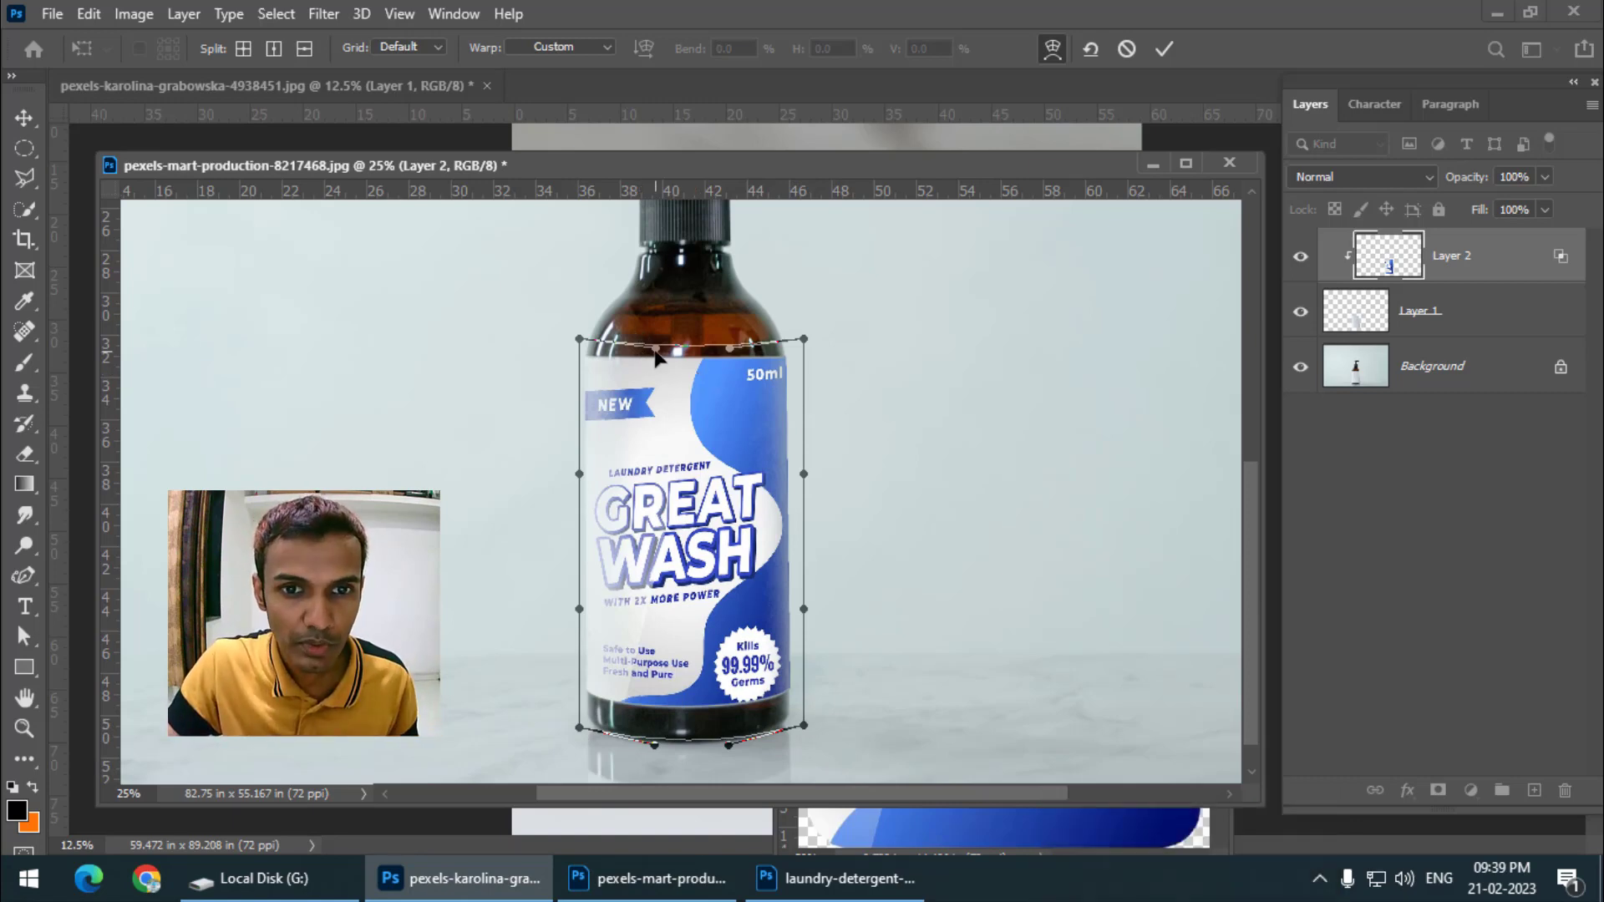
- Fine-tune the curve handles on the artwork's top and bottom edges and apply the warp
{"action": "left_click_drag", "start_coordinate": [655, 355], "coordinate": [658, 355]}
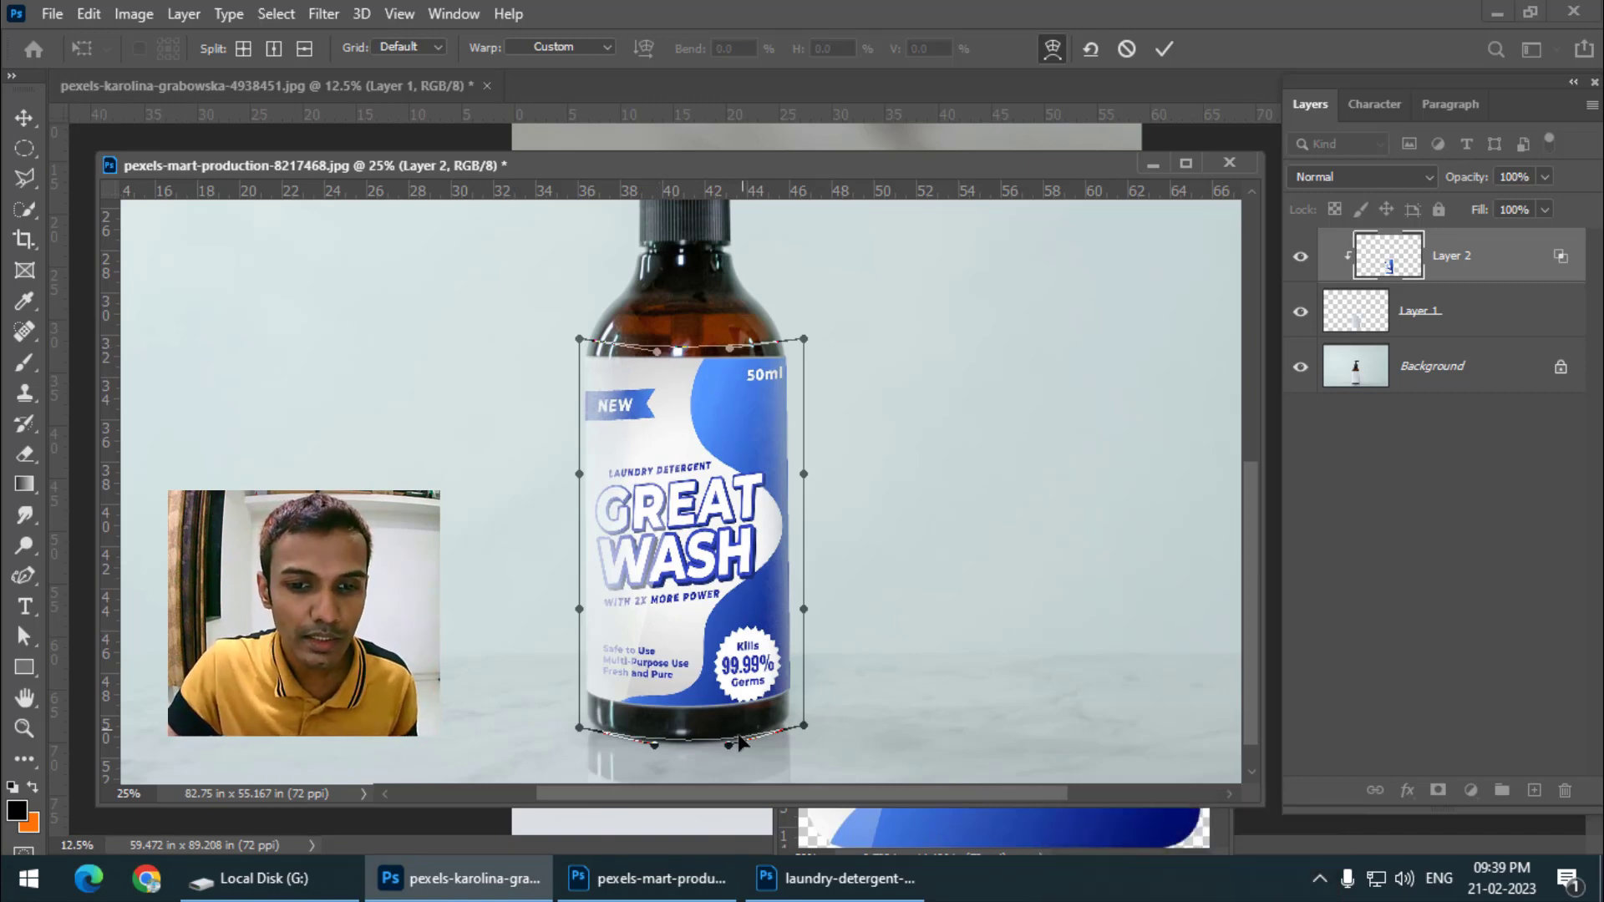
{"action": "left_click_drag", "start_coordinate": [729, 746], "coordinate": [806, 726]}
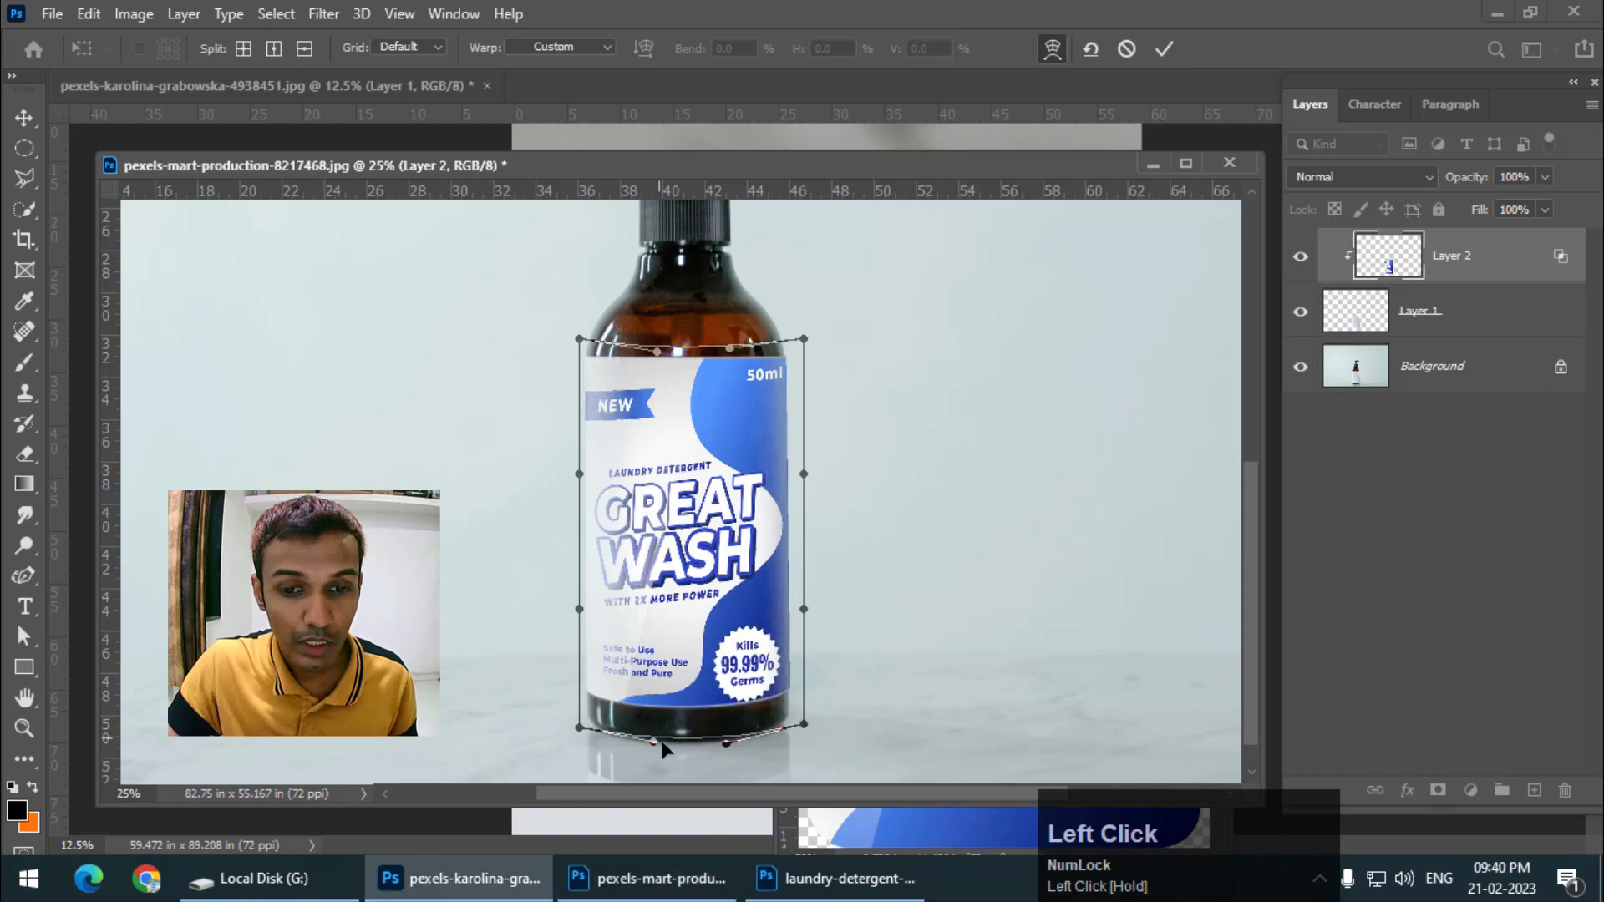
{"action": "left_click_drag", "start_coordinate": [652, 748], "coordinate": [650, 744]}
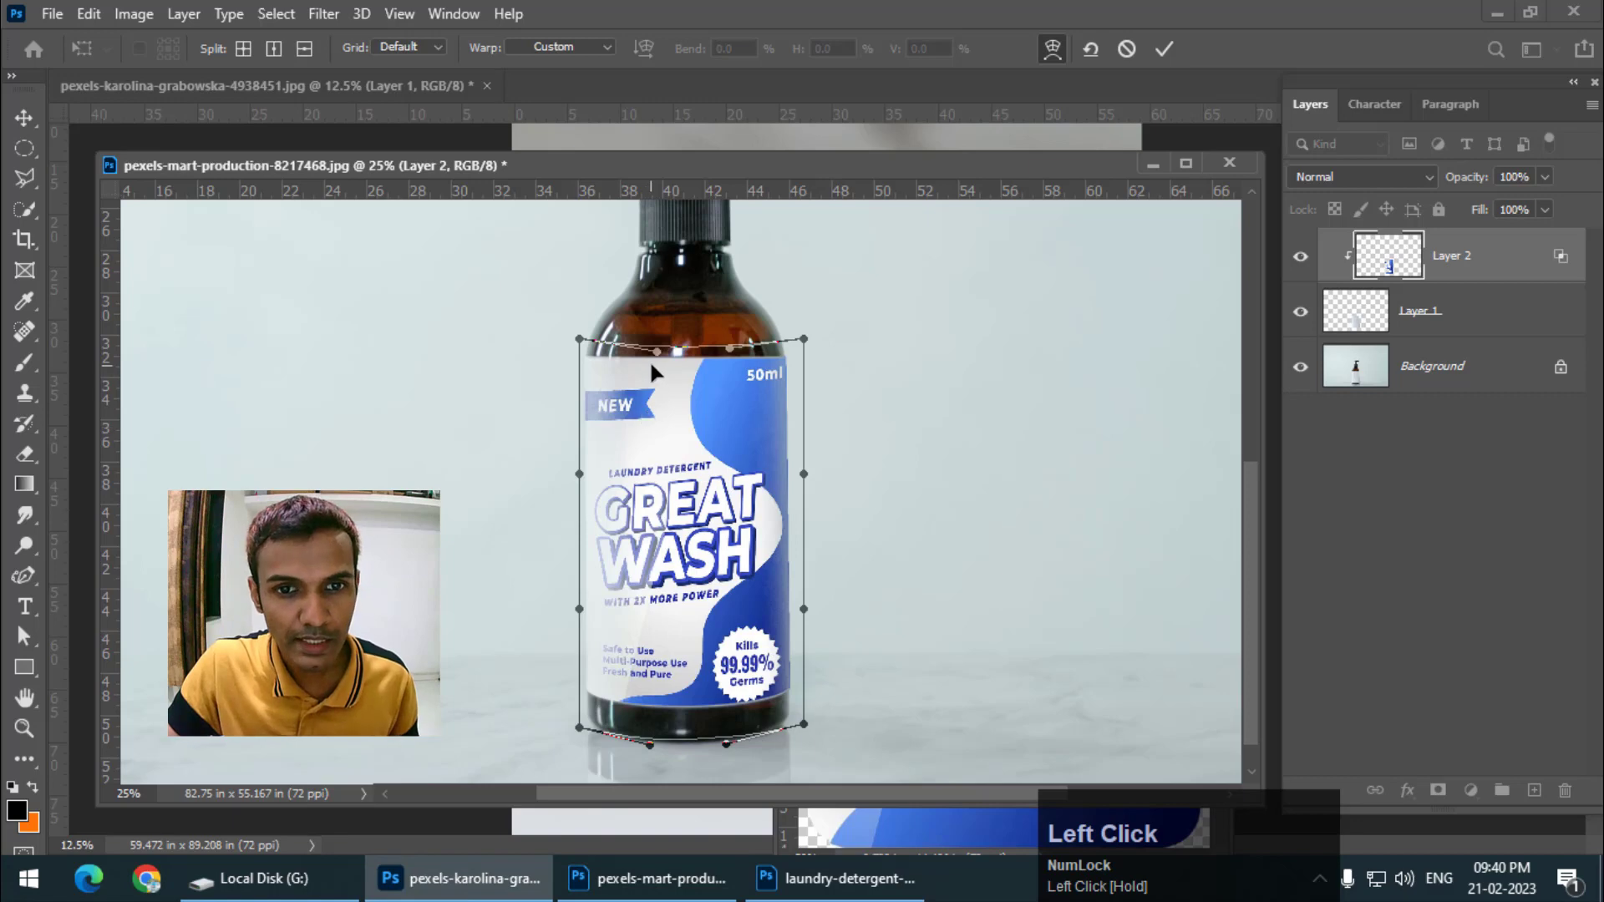
{"action": "left_click_drag", "start_coordinate": [657, 358], "coordinate": [728, 359]}
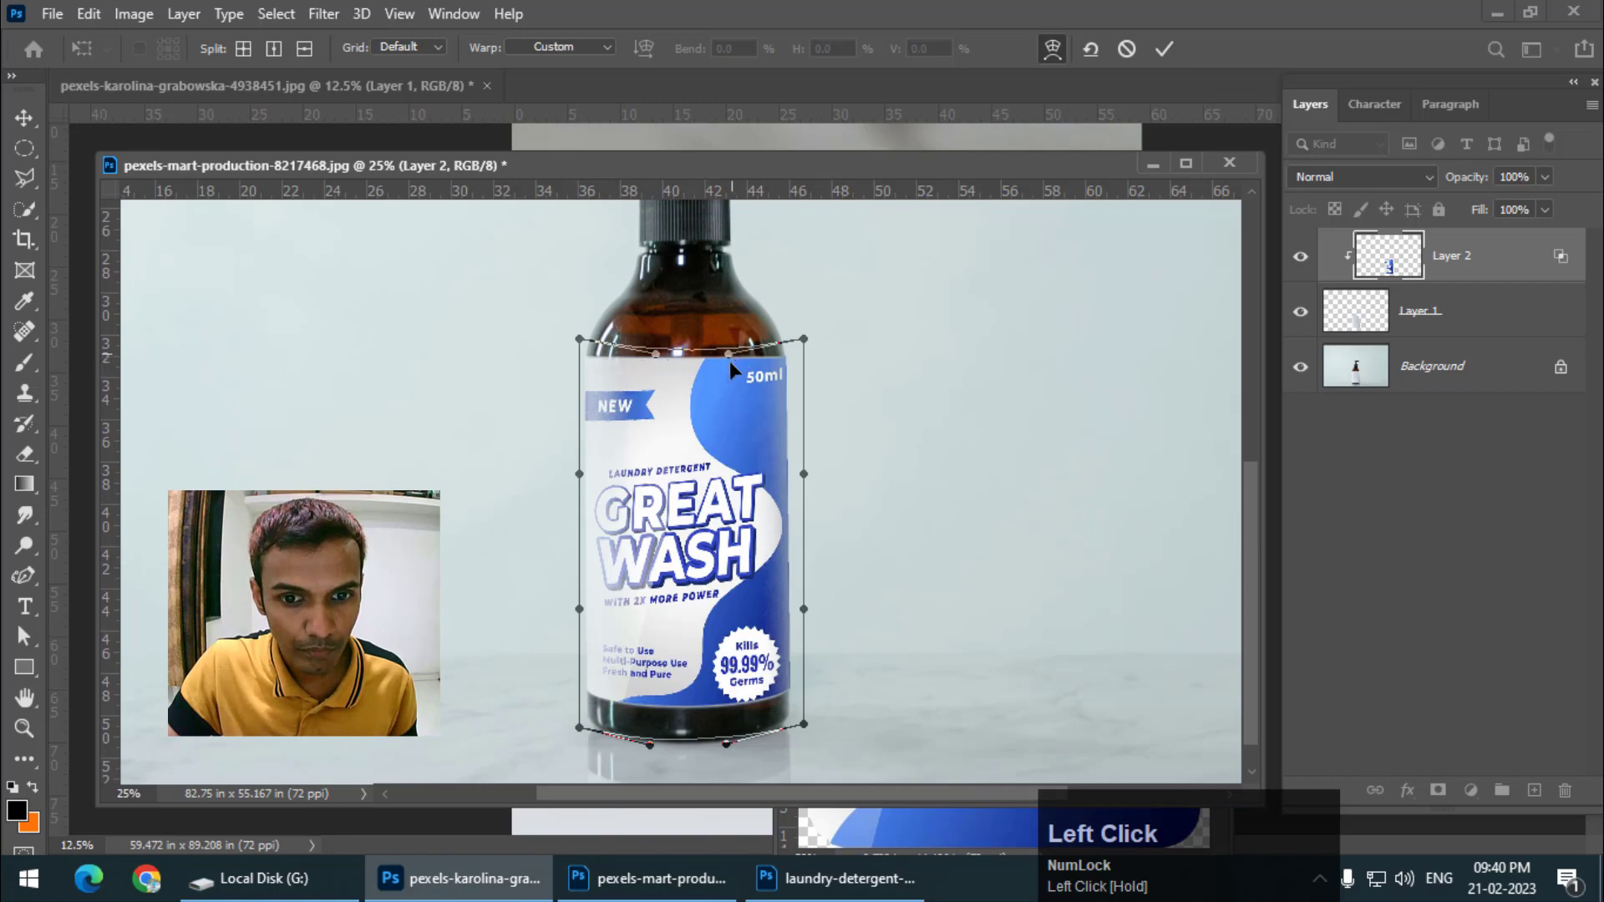
{"action": "left_click_drag", "start_coordinate": [651, 745], "coordinate": [725, 747]}
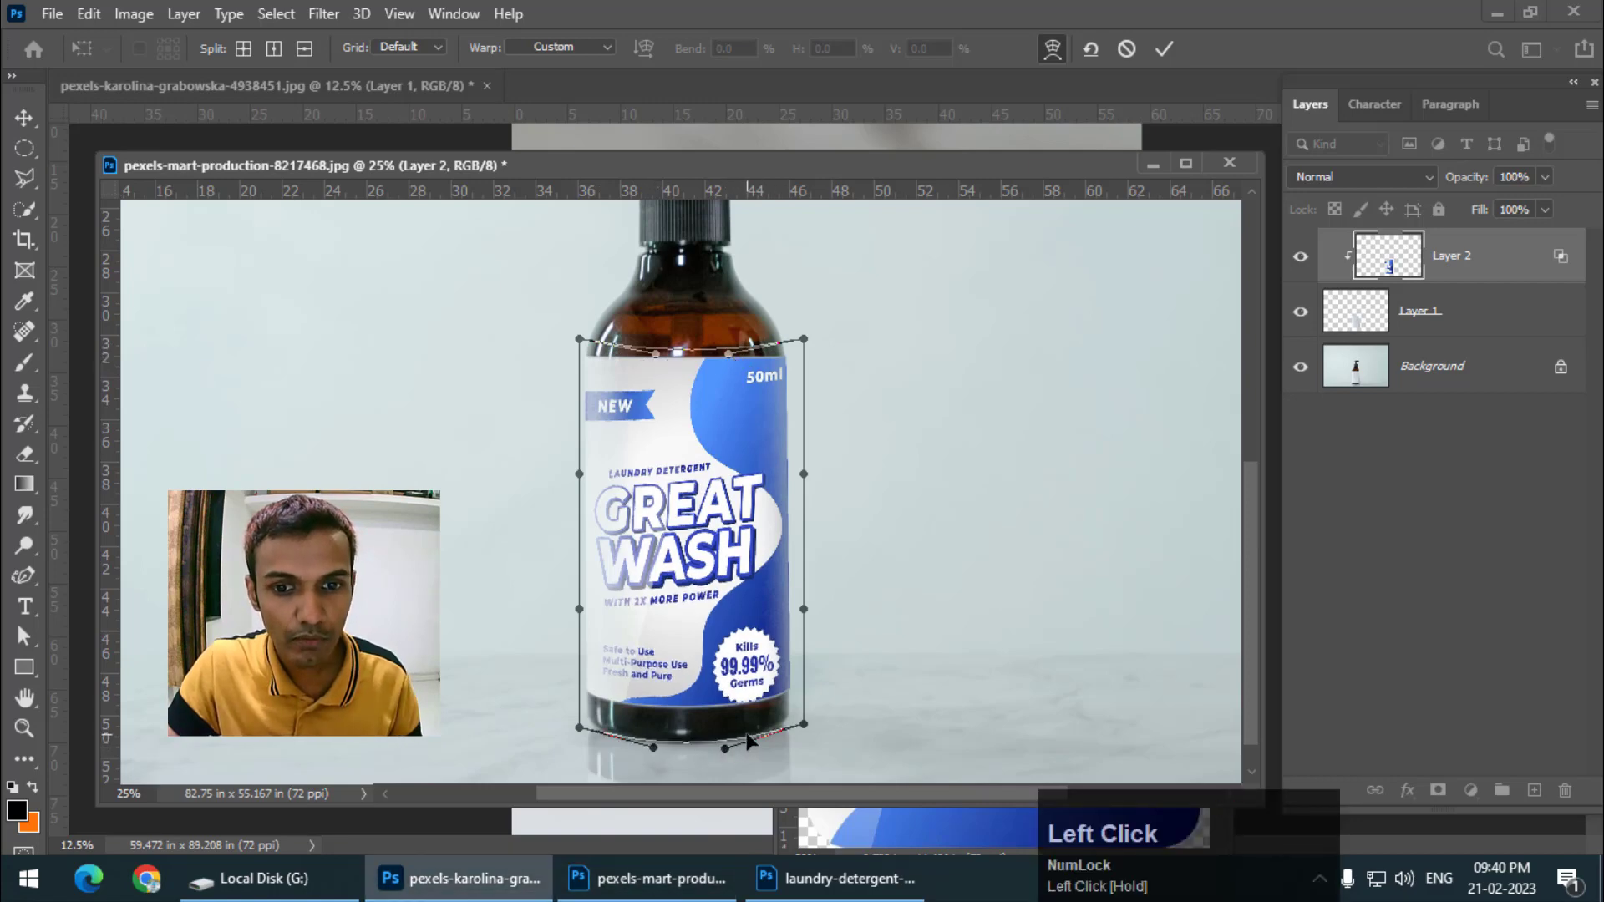
{"action": "key", "text": "Return"}
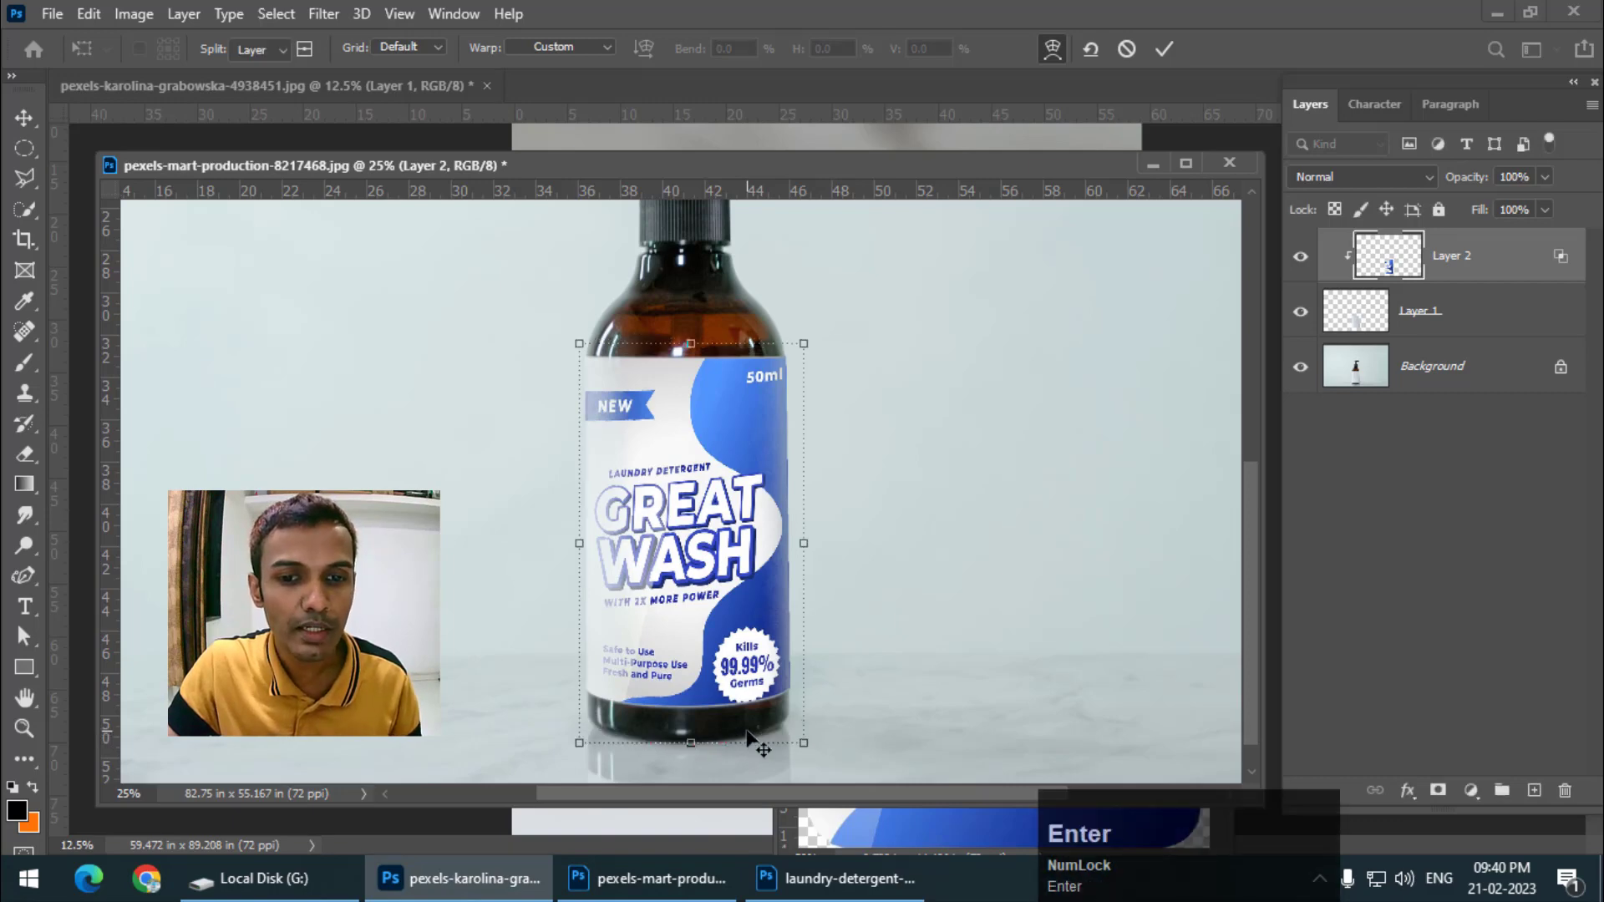
- Compare the bottle with and without the warped label, and view the finished mockup as a whole
{"action": "left_click", "coordinate": [22, 152]}
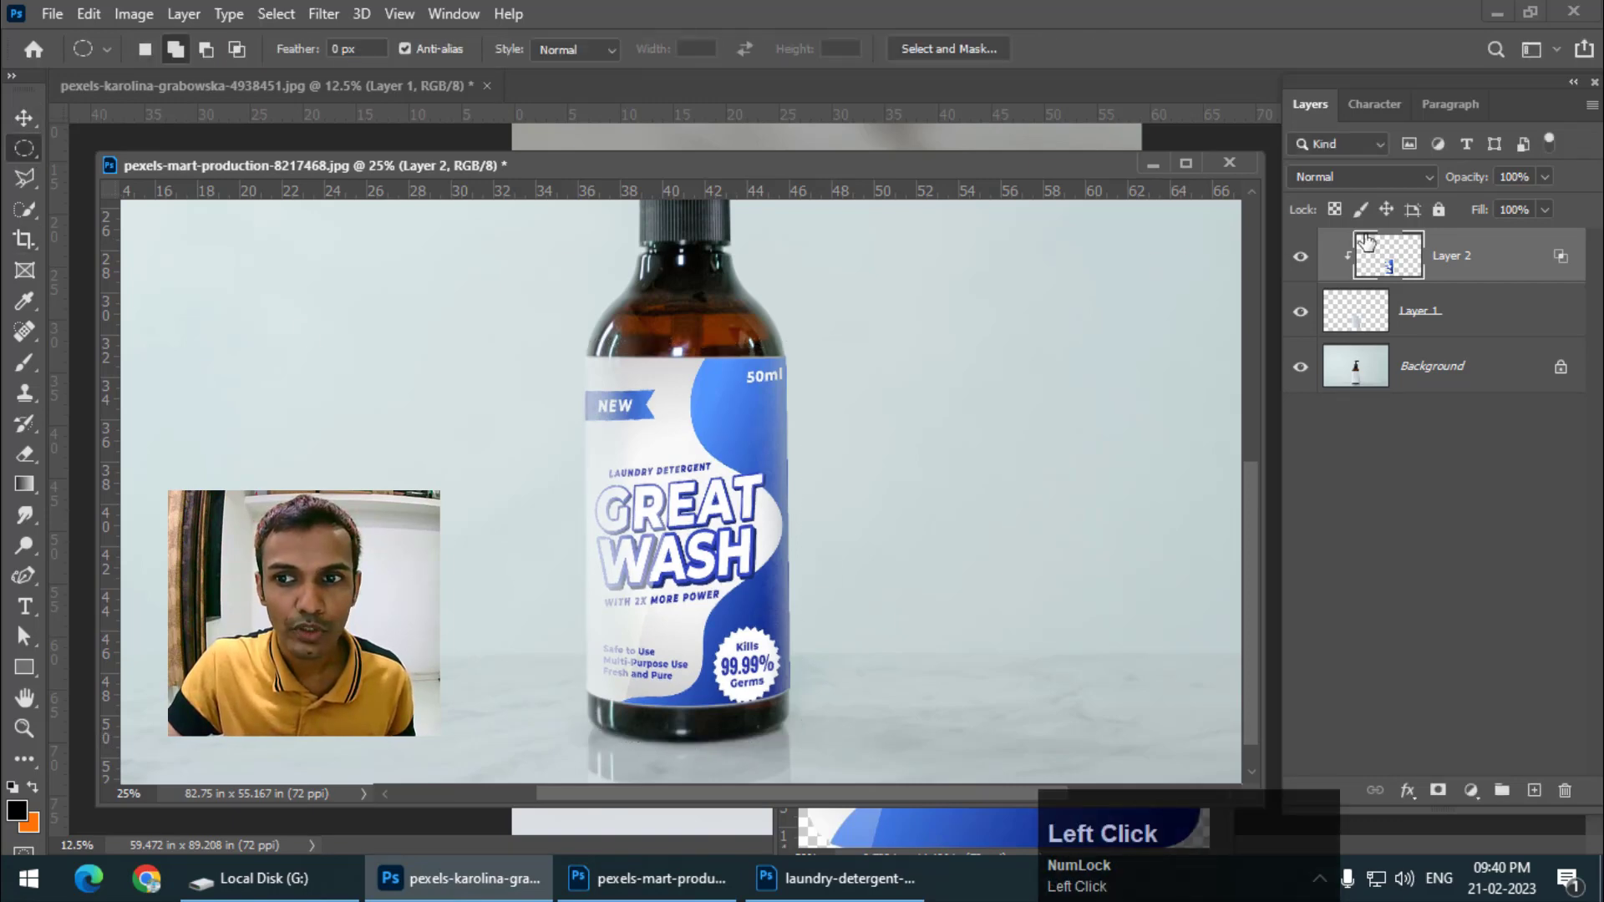
{"action": "left_click", "coordinate": [1301, 258]}
{"action": "left_click", "coordinate": [1300, 259]}
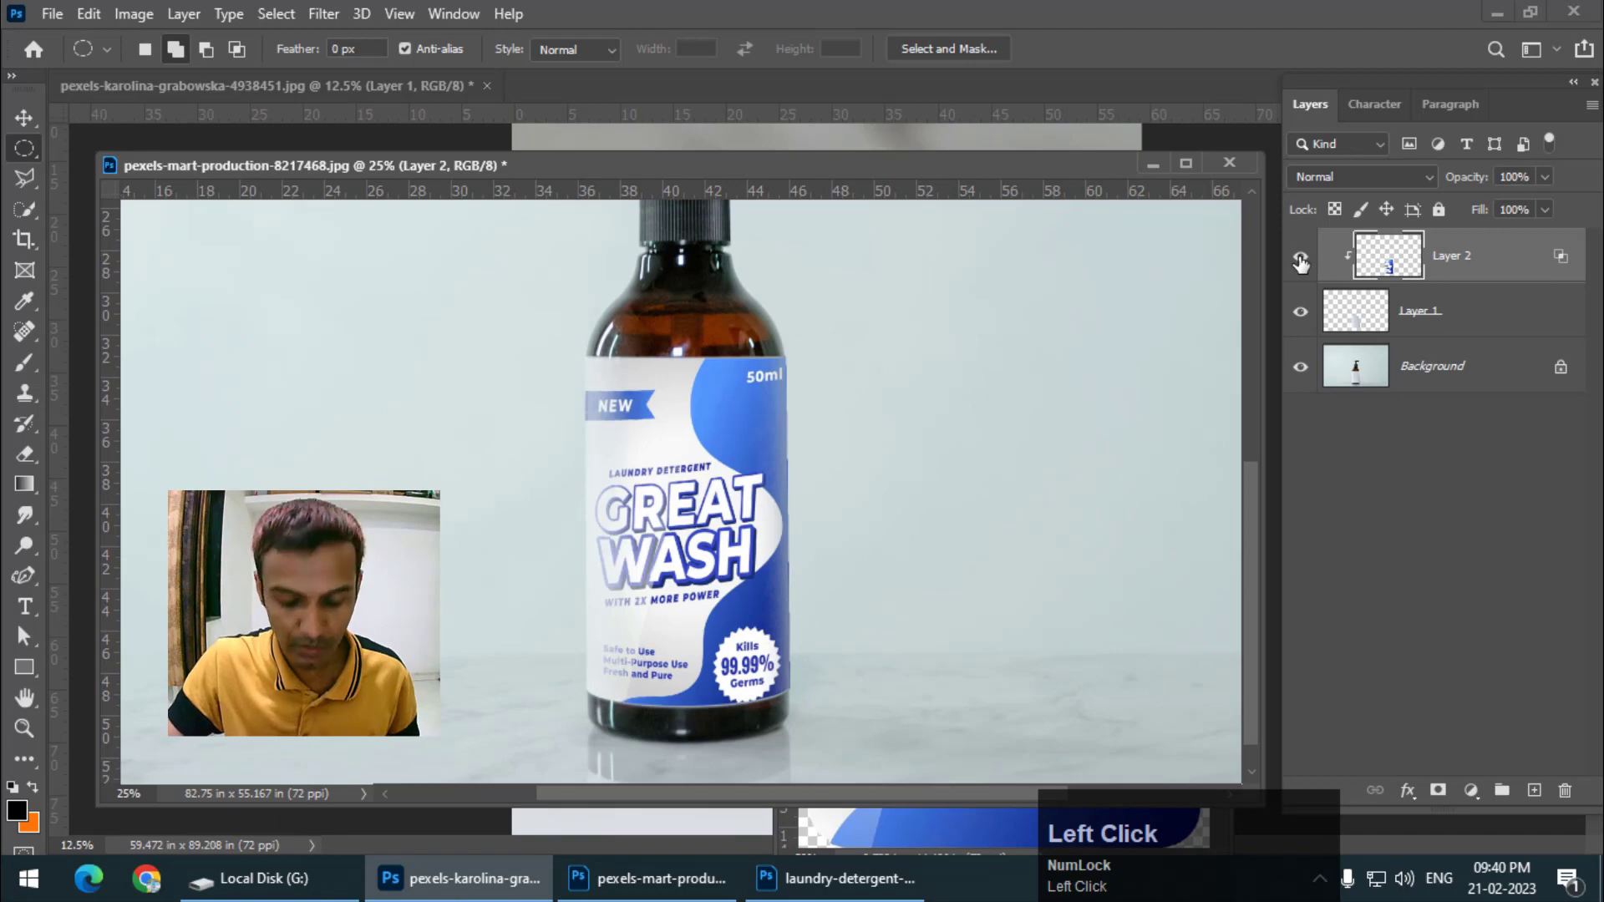
{"action": "key", "text": "ctrl+minus"}
{"action": "key", "text": "ctrl+minus"}
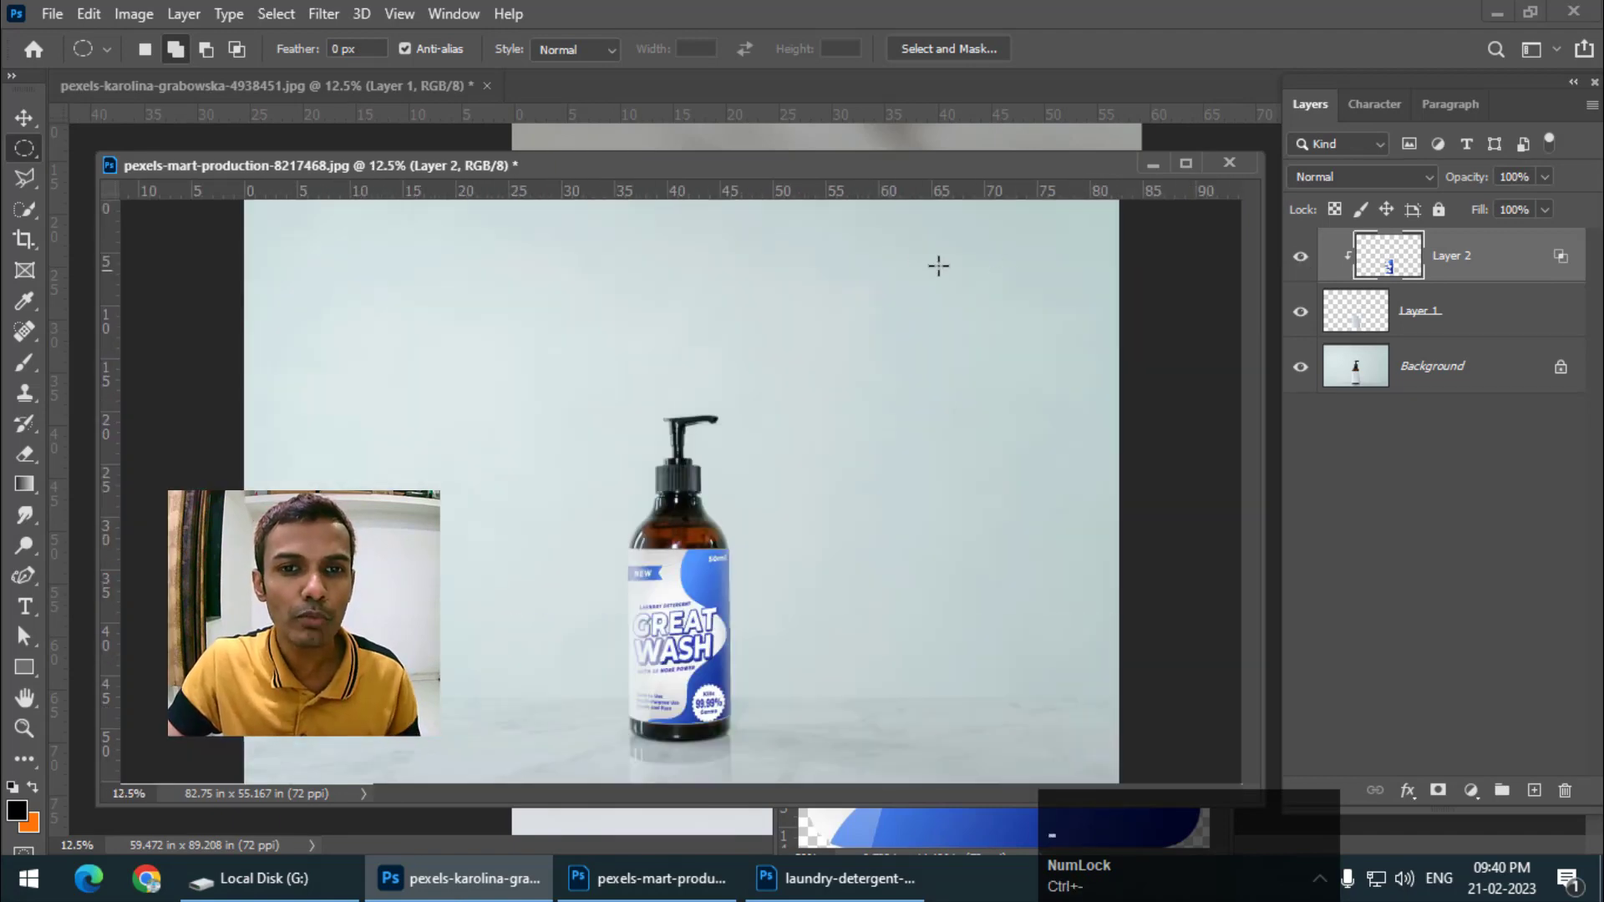
- Switch to the pink tube photo and undock it into its own floating window, showing the whole tube
{"action": "left_click", "coordinate": [398, 83]}
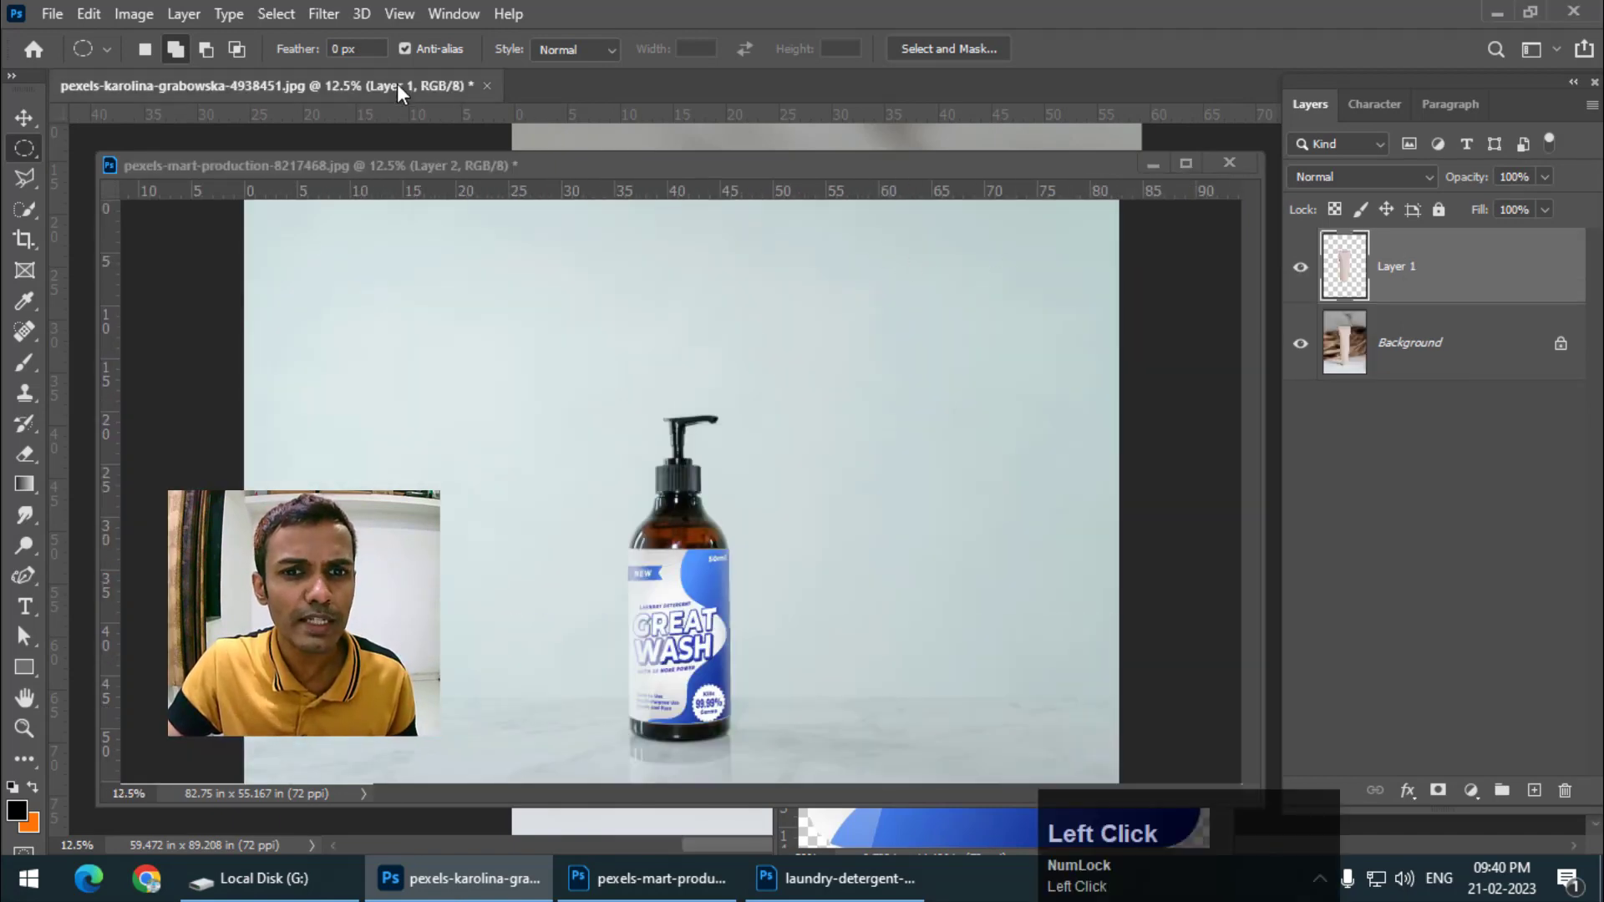
{"action": "left_click_drag", "start_coordinate": [418, 128], "coordinate": [473, 132]}
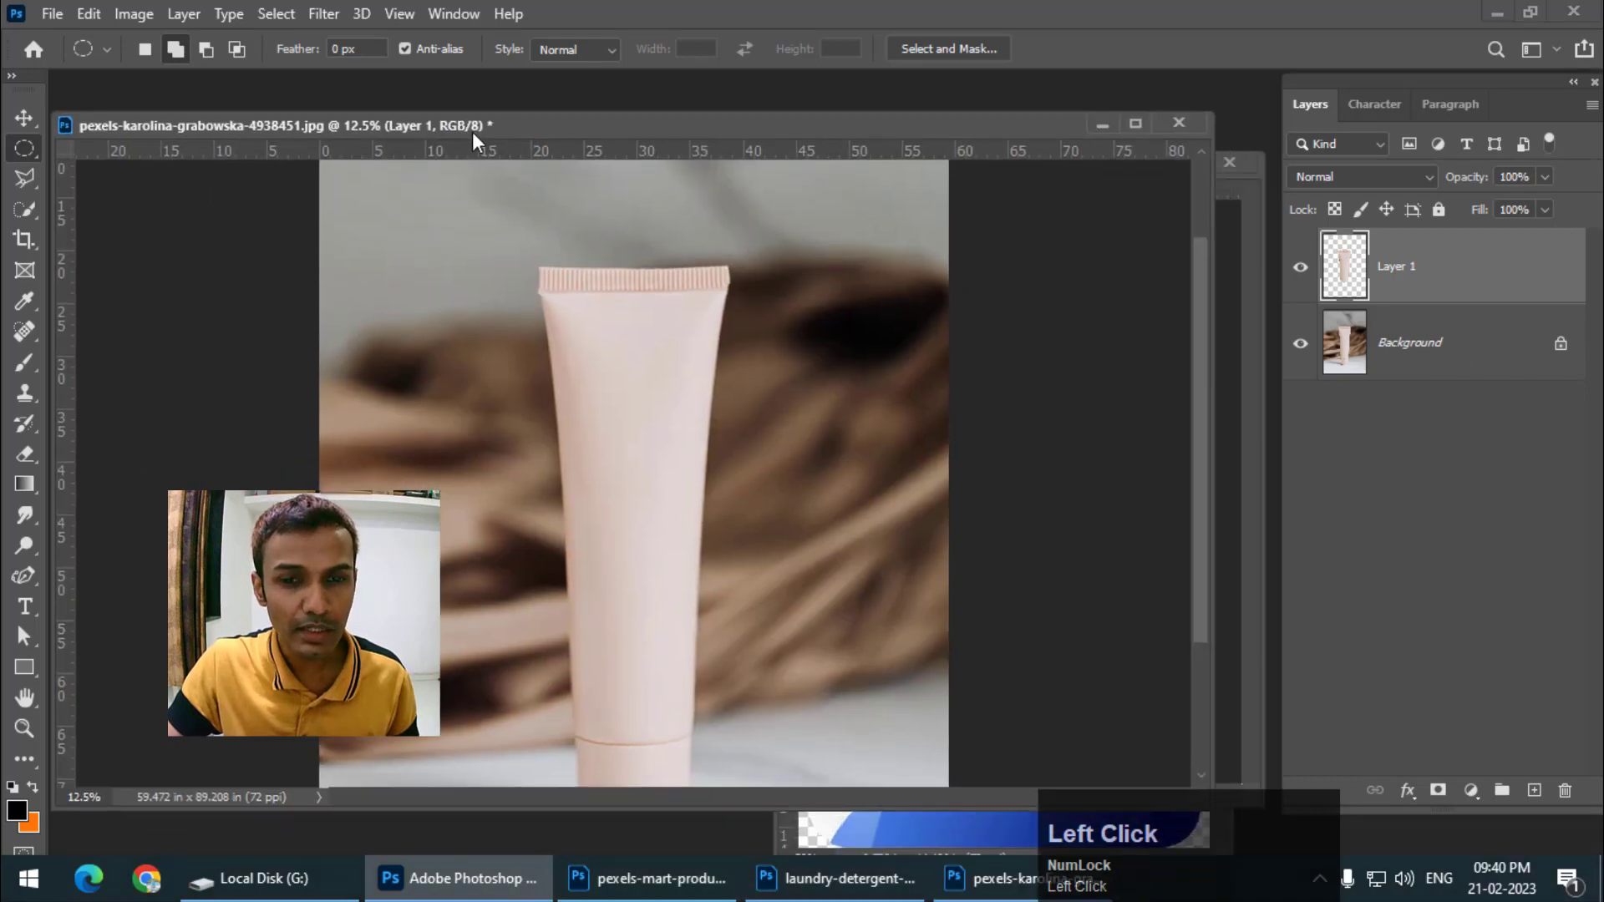
{"action": "scroll", "coordinate": [794, 473], "scroll_direction": "down", "scroll_amount": 1}
{"action": "scroll", "coordinate": [794, 474], "scroll_direction": "down", "scroll_amount": 2}
- Rearrange the bottle and label windows to uncover the tube photo, and copy the Great Wash artwork onto the upper part of the tube
{"action": "left_click", "coordinate": [1228, 583]}
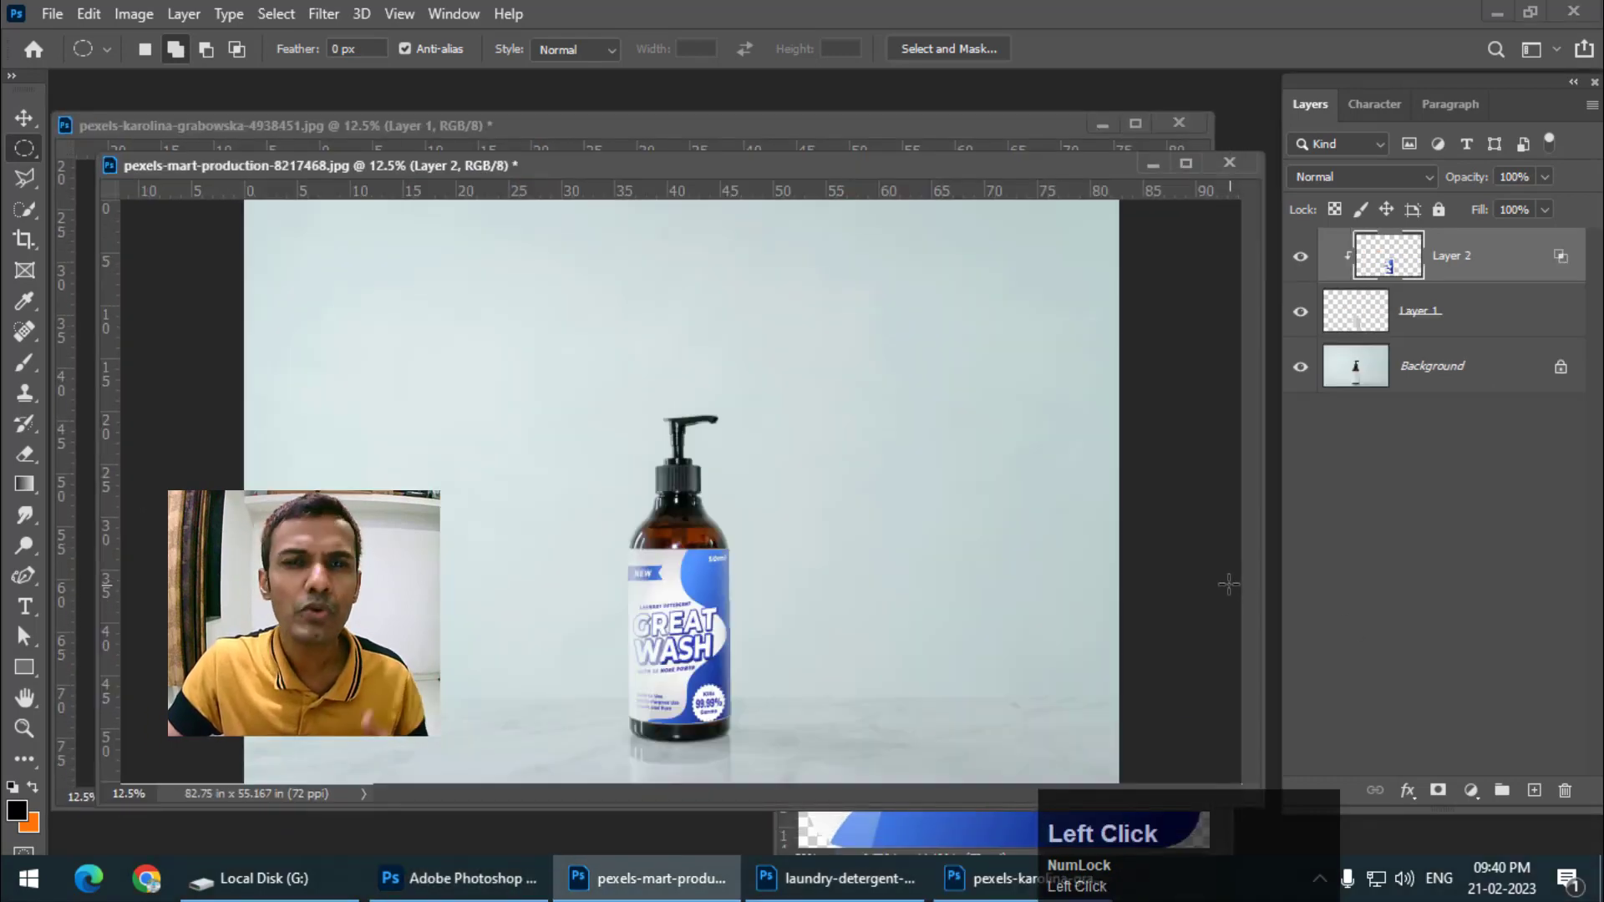
{"action": "left_click", "coordinate": [836, 878]}
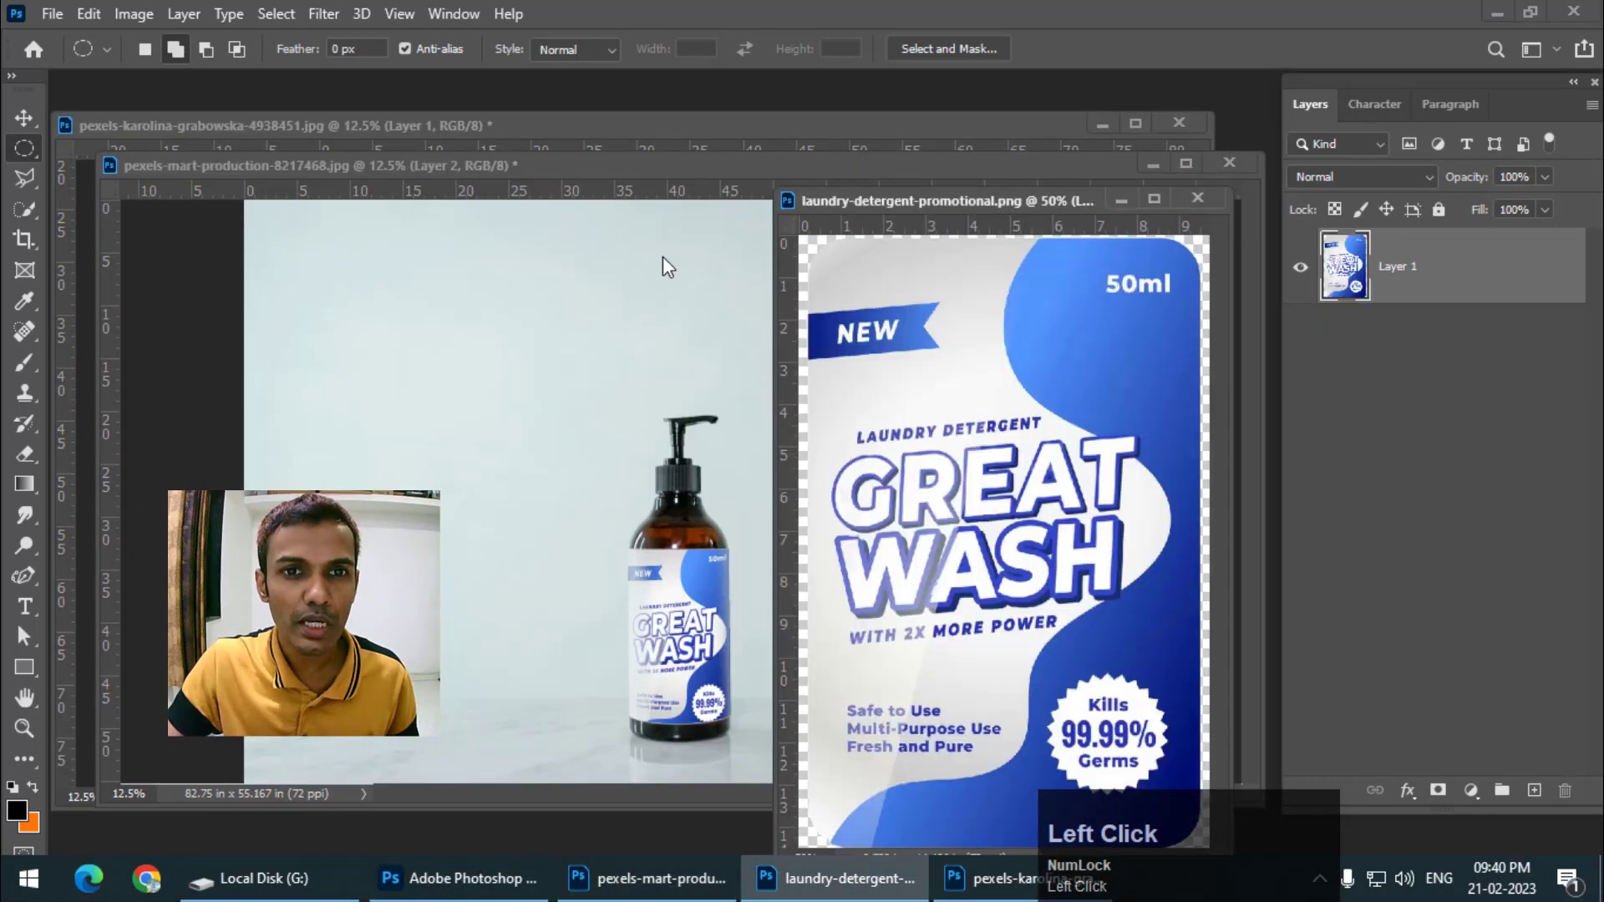
{"action": "left_click_drag", "start_coordinate": [596, 164], "coordinate": [687, 380]}
{"action": "left_click", "coordinate": [843, 205]}
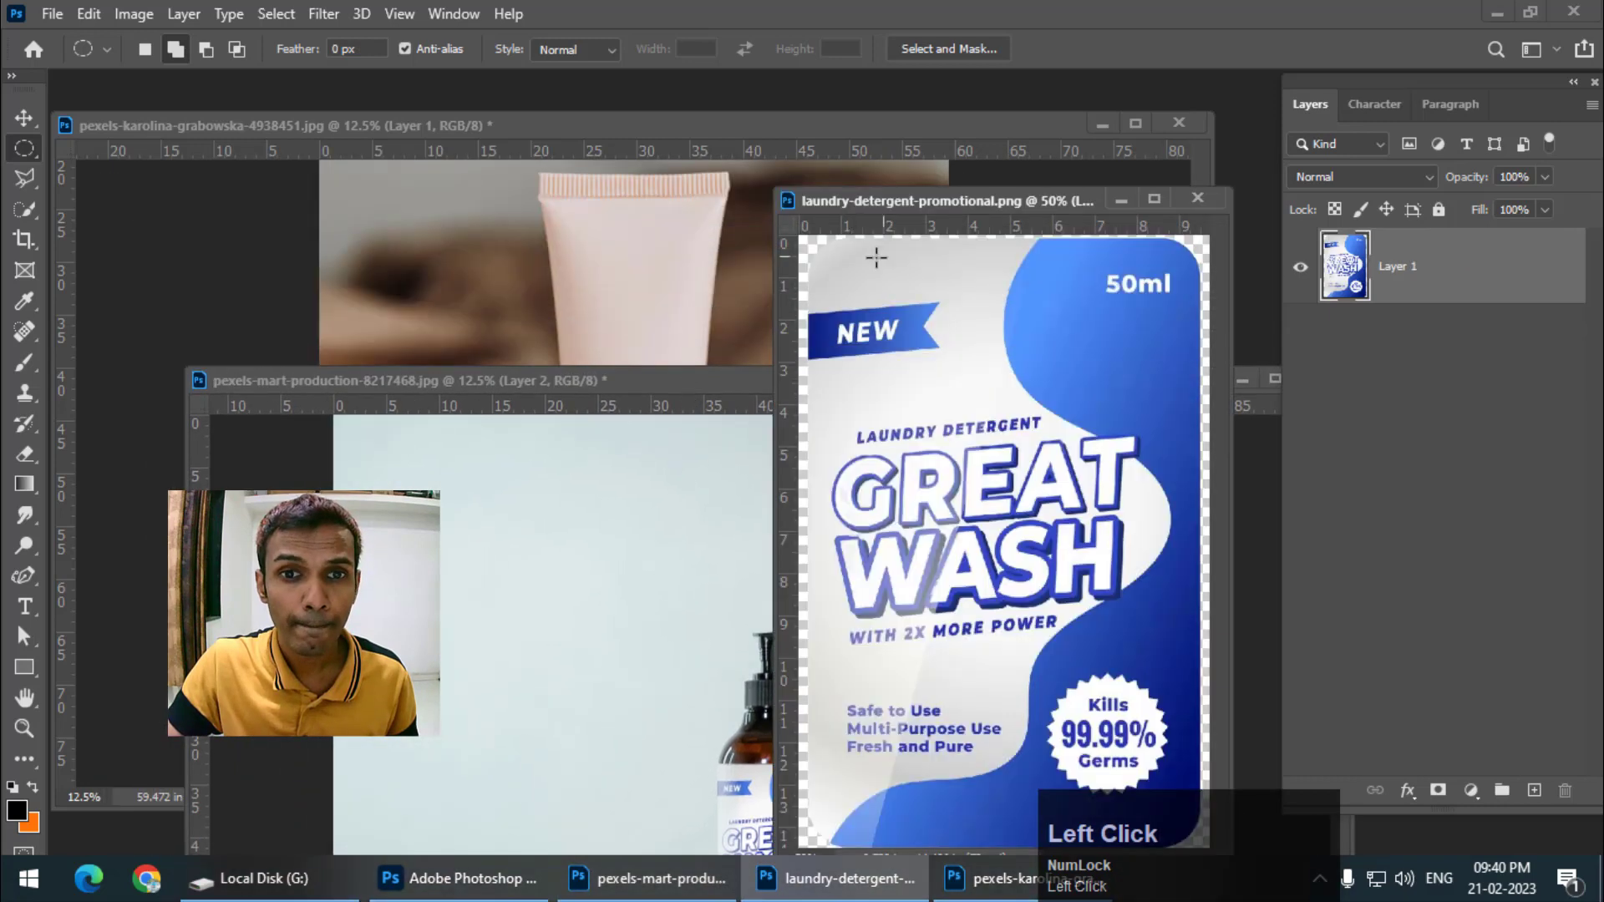
{"action": "left_click", "coordinate": [20, 123]}
{"action": "left_click_drag", "start_coordinate": [885, 206], "coordinate": [939, 204]}
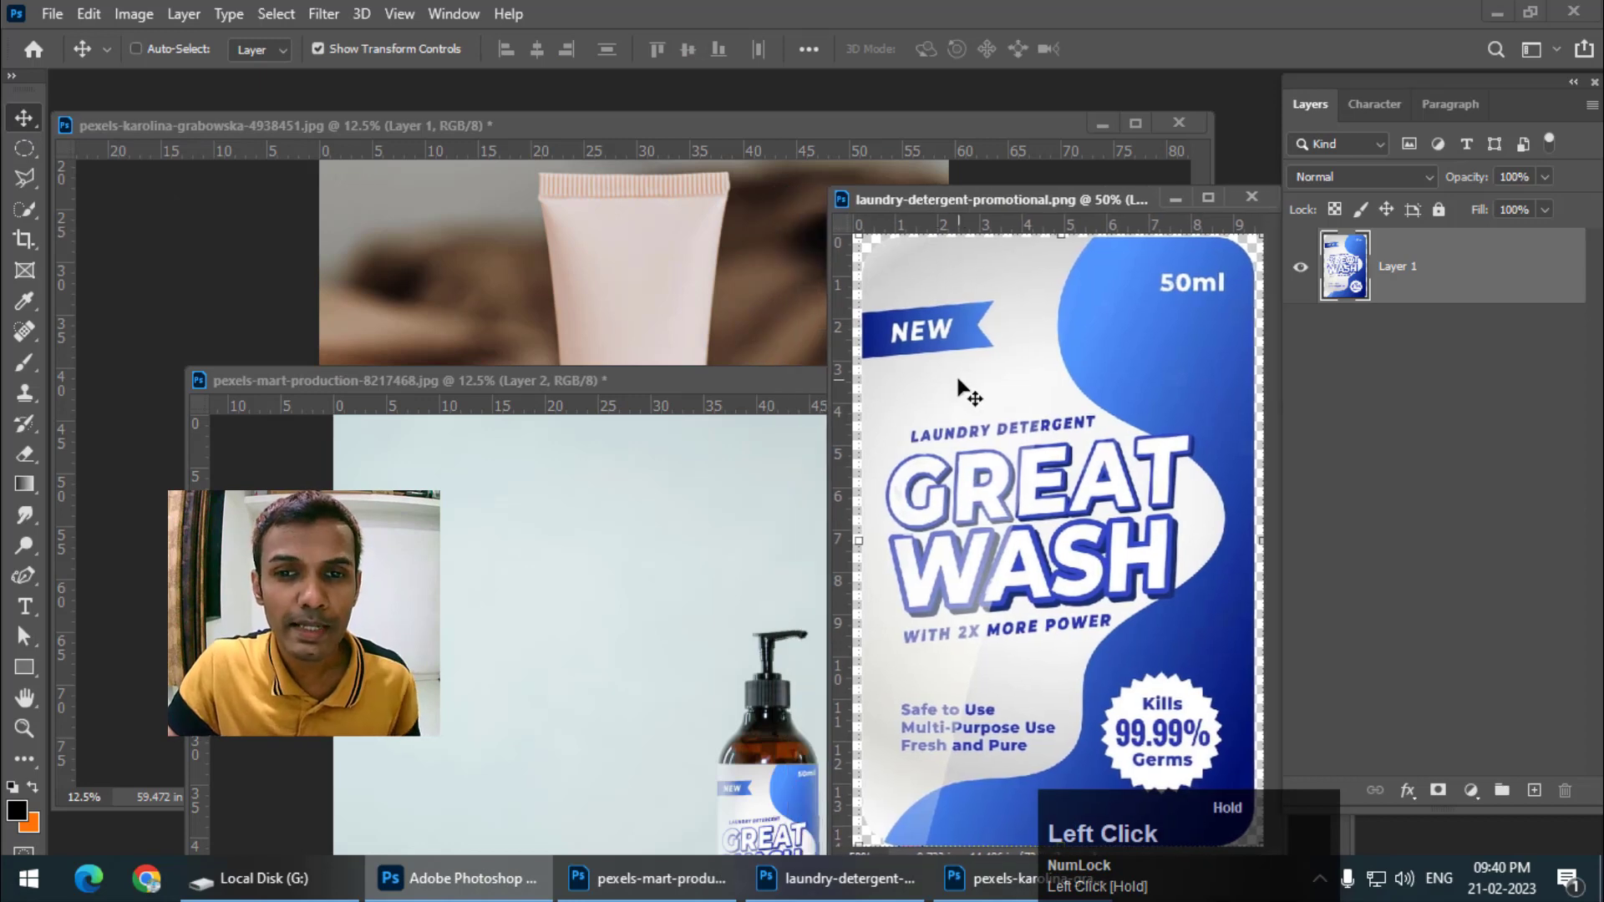
{"action": "left_click_drag", "start_coordinate": [959, 381], "coordinate": [641, 241]}
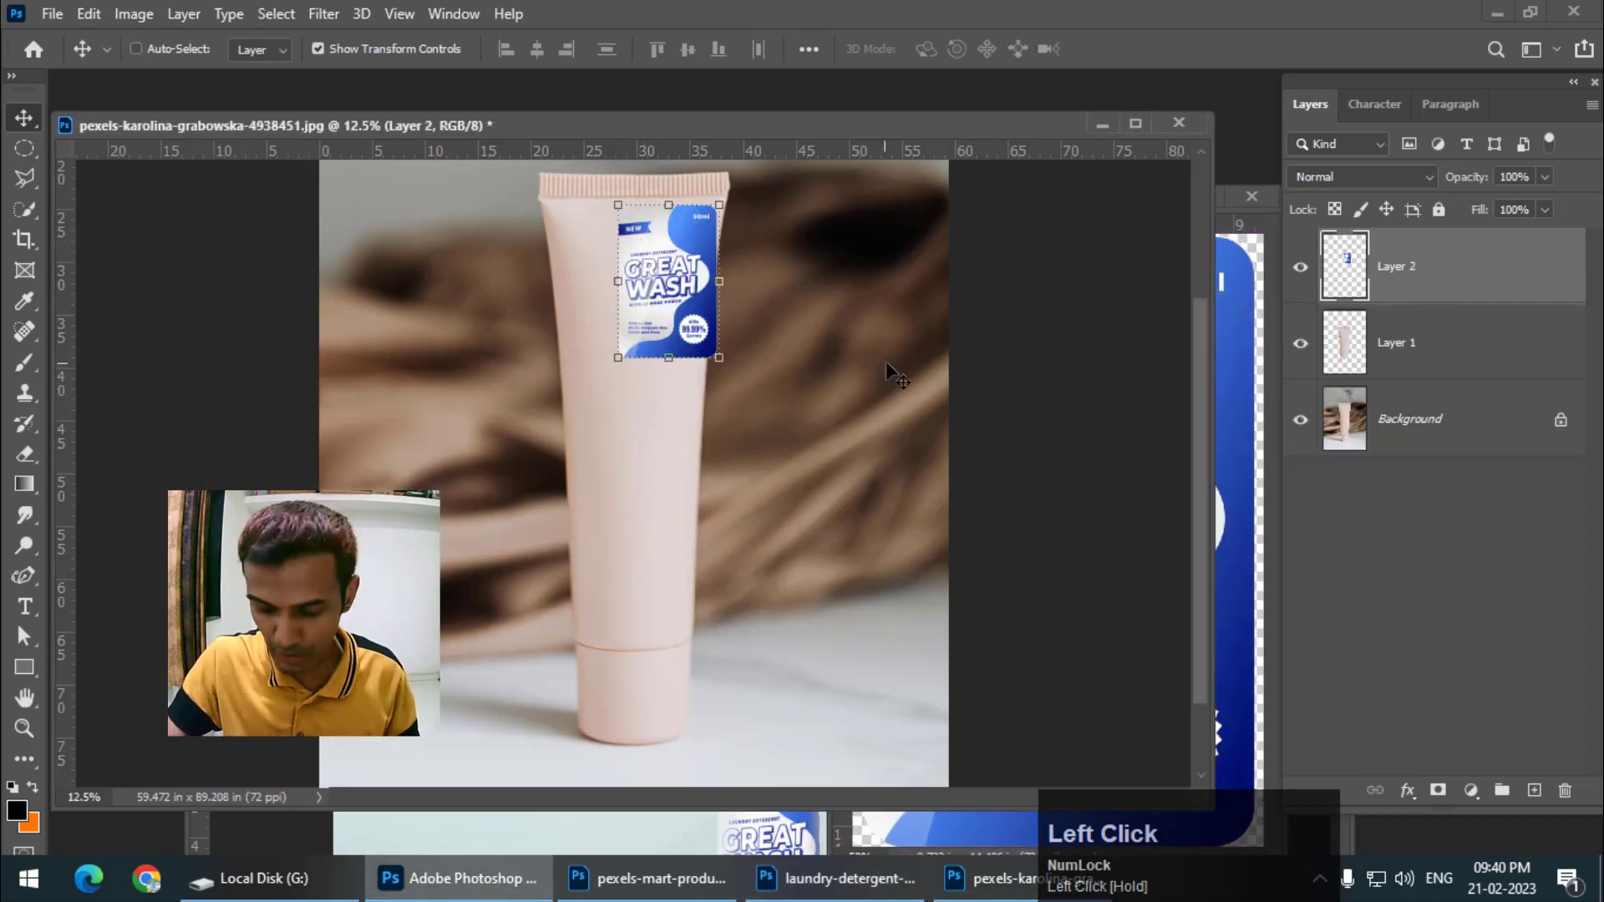
- Hide the label artwork and toggle the background to check the isolated tube layer, and show both layers again
{"action": "left_click", "coordinate": [1300, 266]}
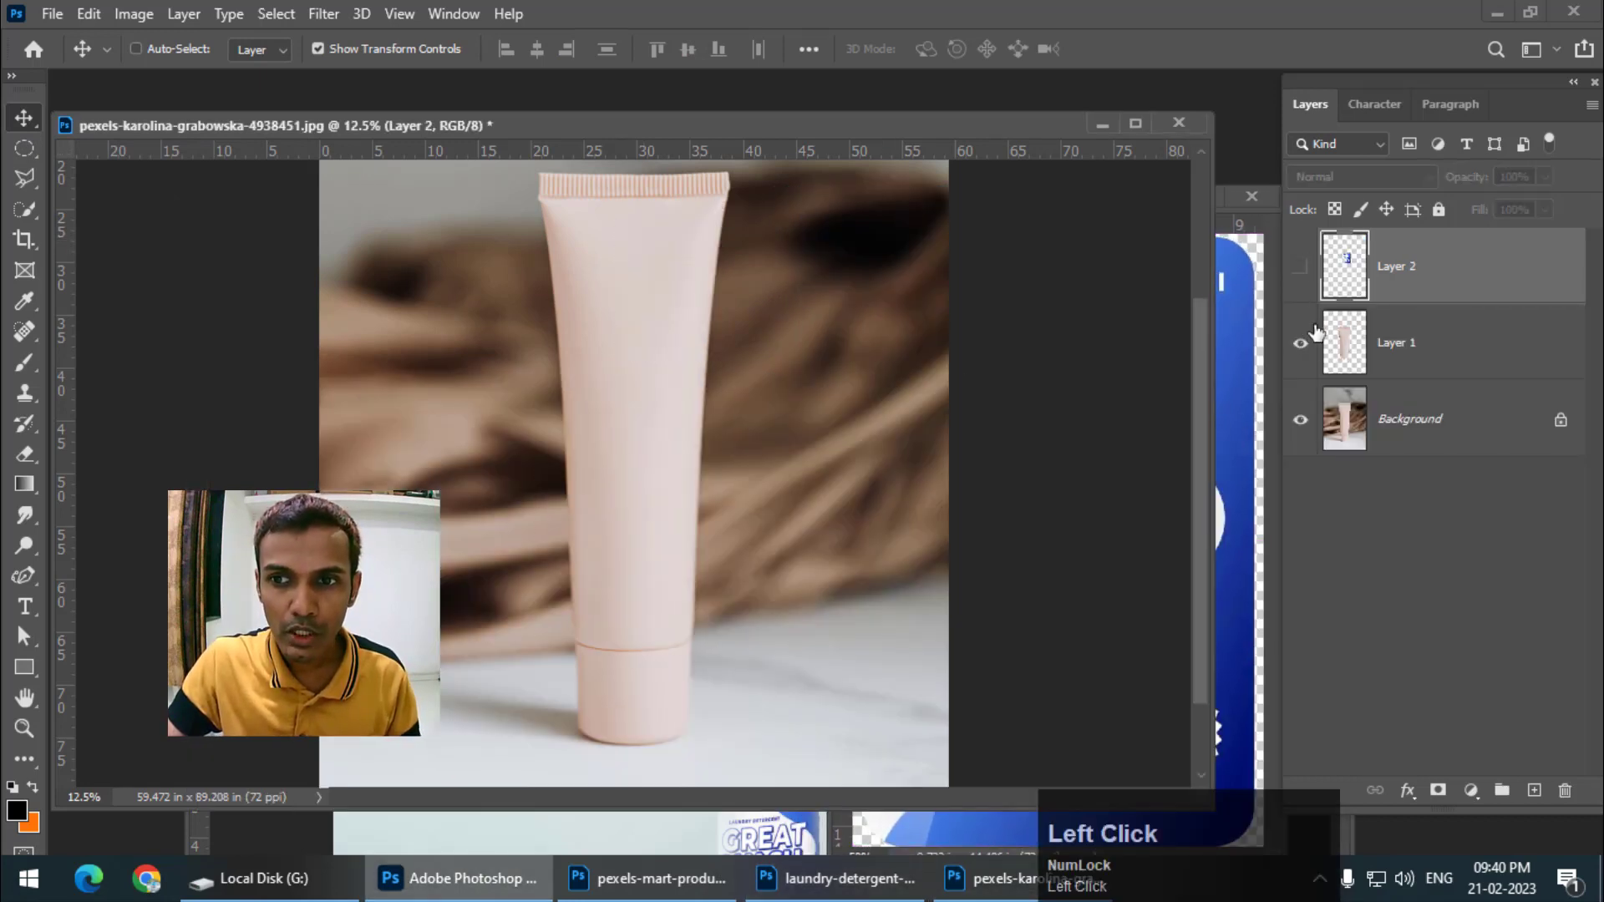
{"action": "left_click", "coordinate": [1301, 421]}
{"action": "left_click", "coordinate": [1301, 422]}
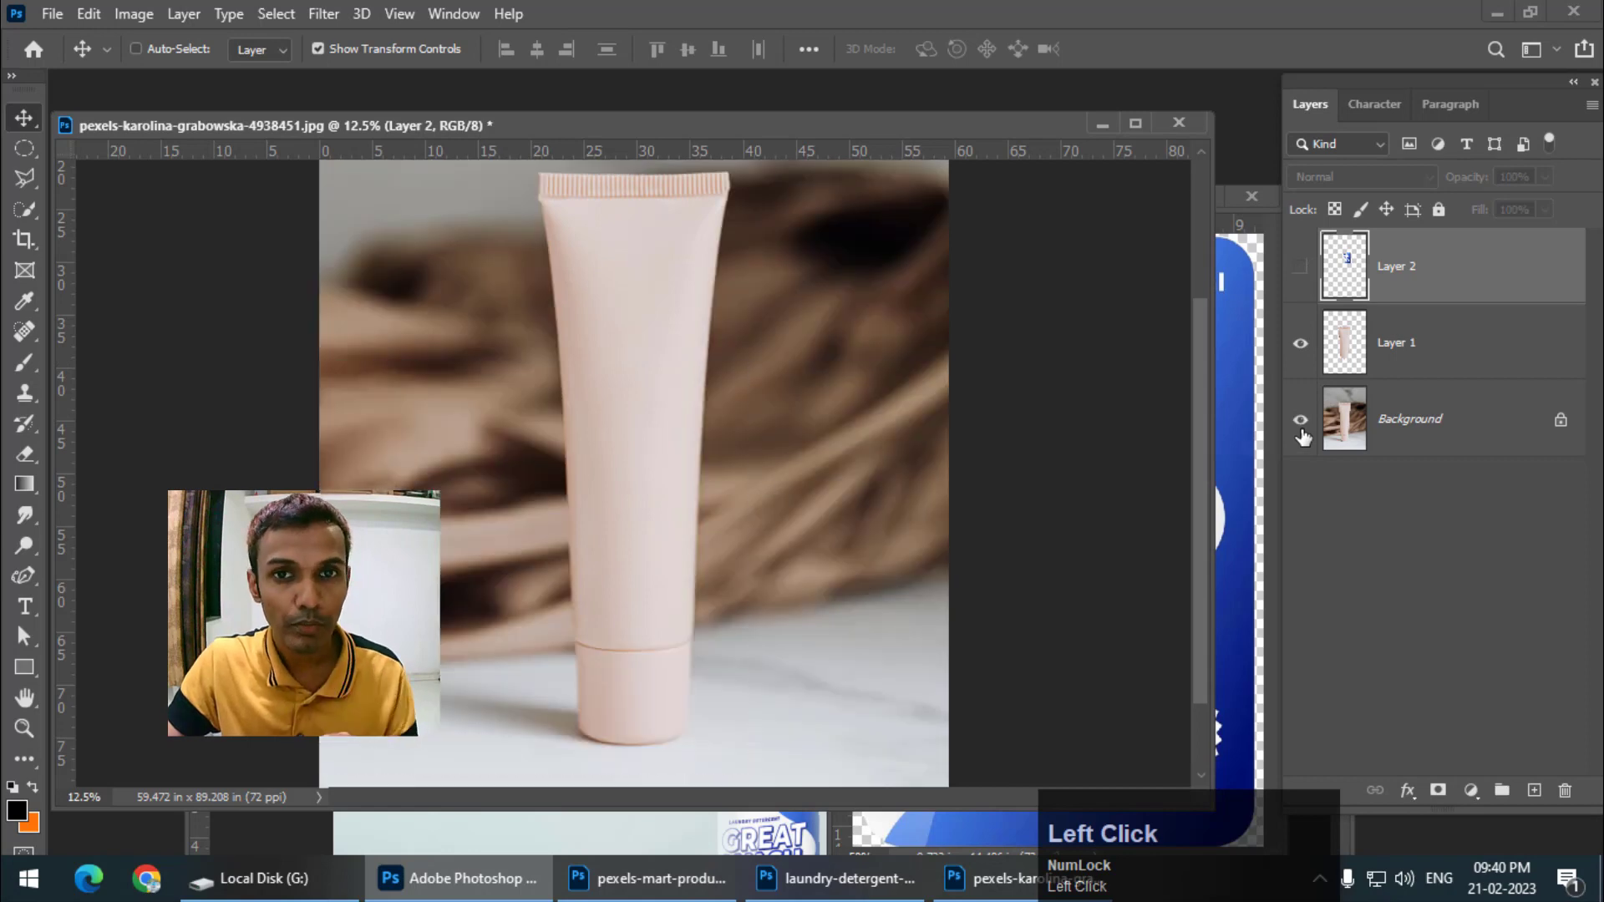
{"action": "left_click", "coordinate": [1300, 267]}
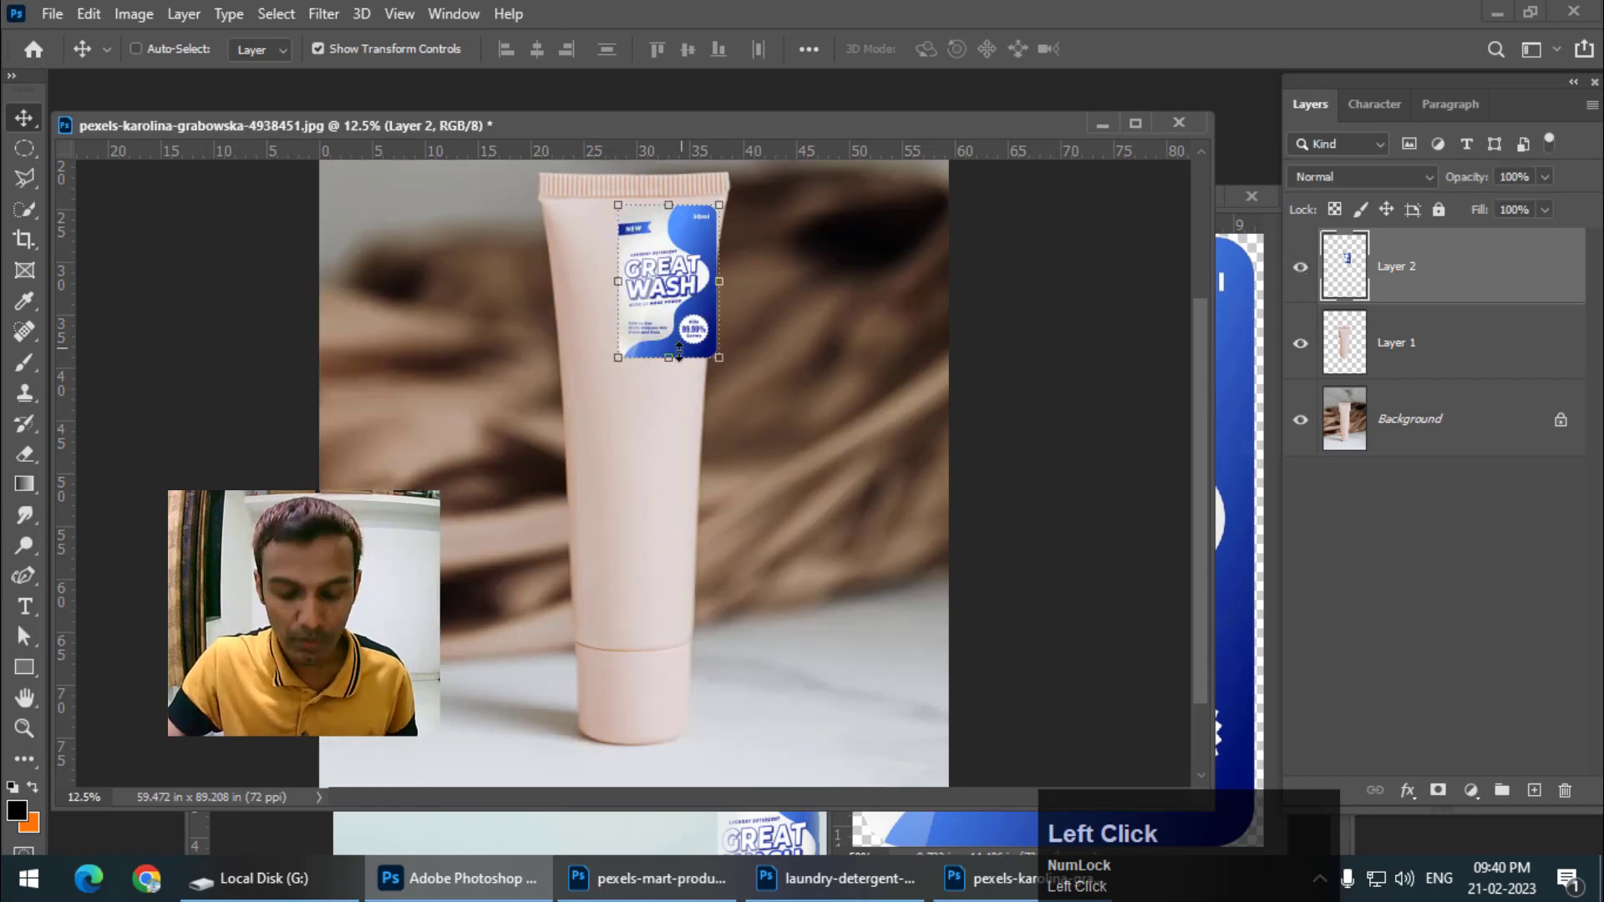
- Stretch the Great Wash label non-proportionally to about 190% width and 323% height, covering the tube from its crimped end to the cap
{"action": "key", "text": "ctrl+minus"}
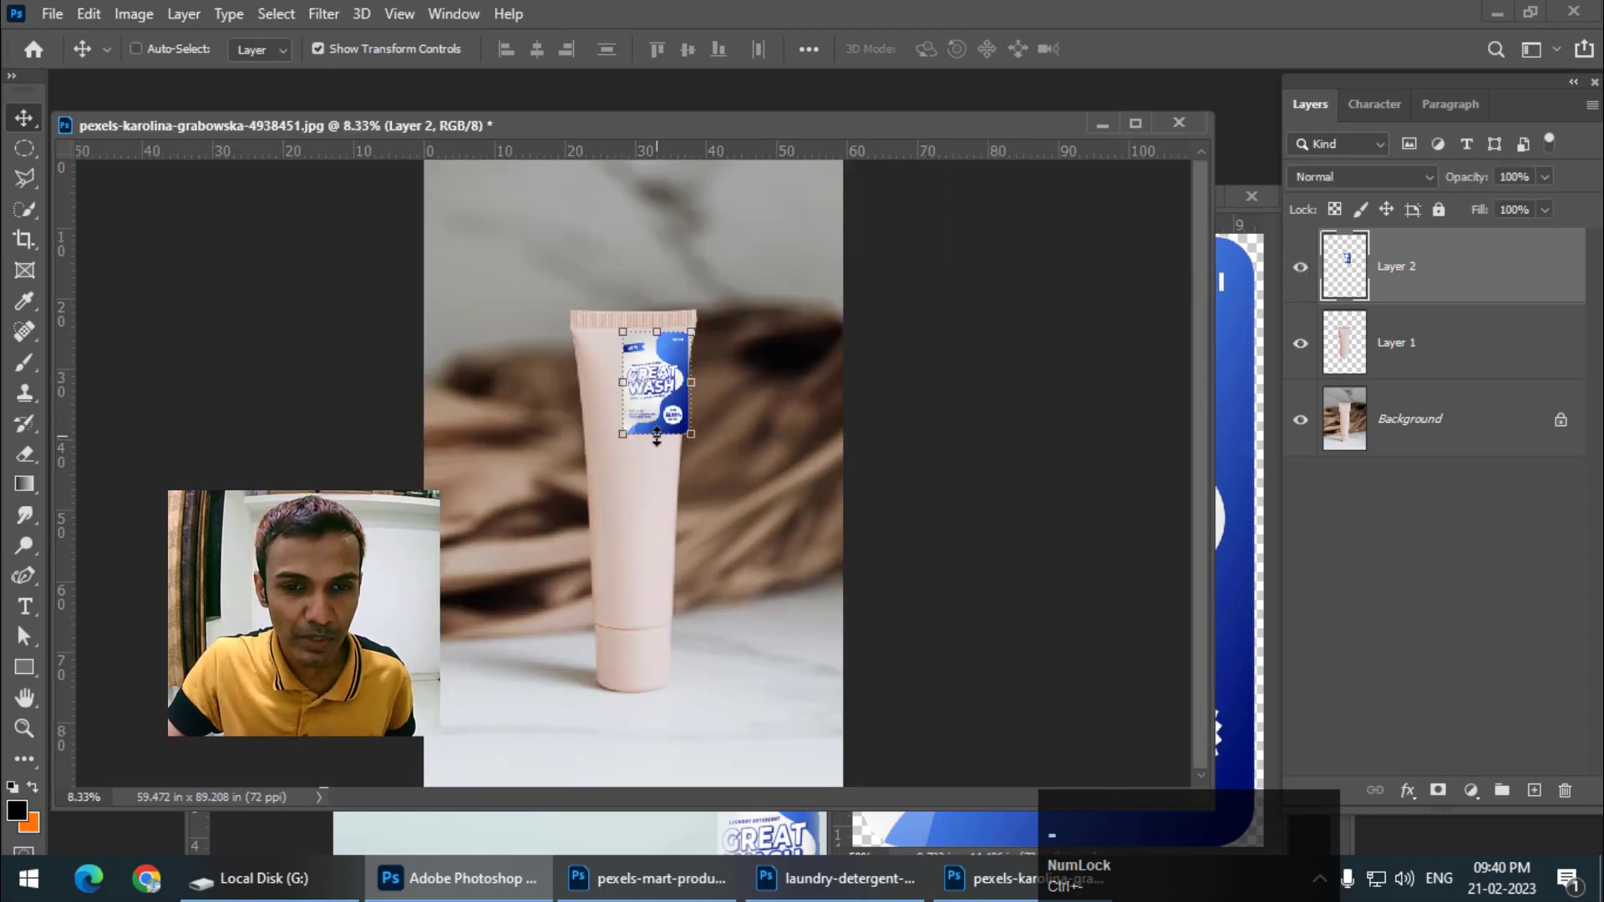
{"action": "left_click_drag", "start_coordinate": [657, 436], "coordinate": [665, 631]}
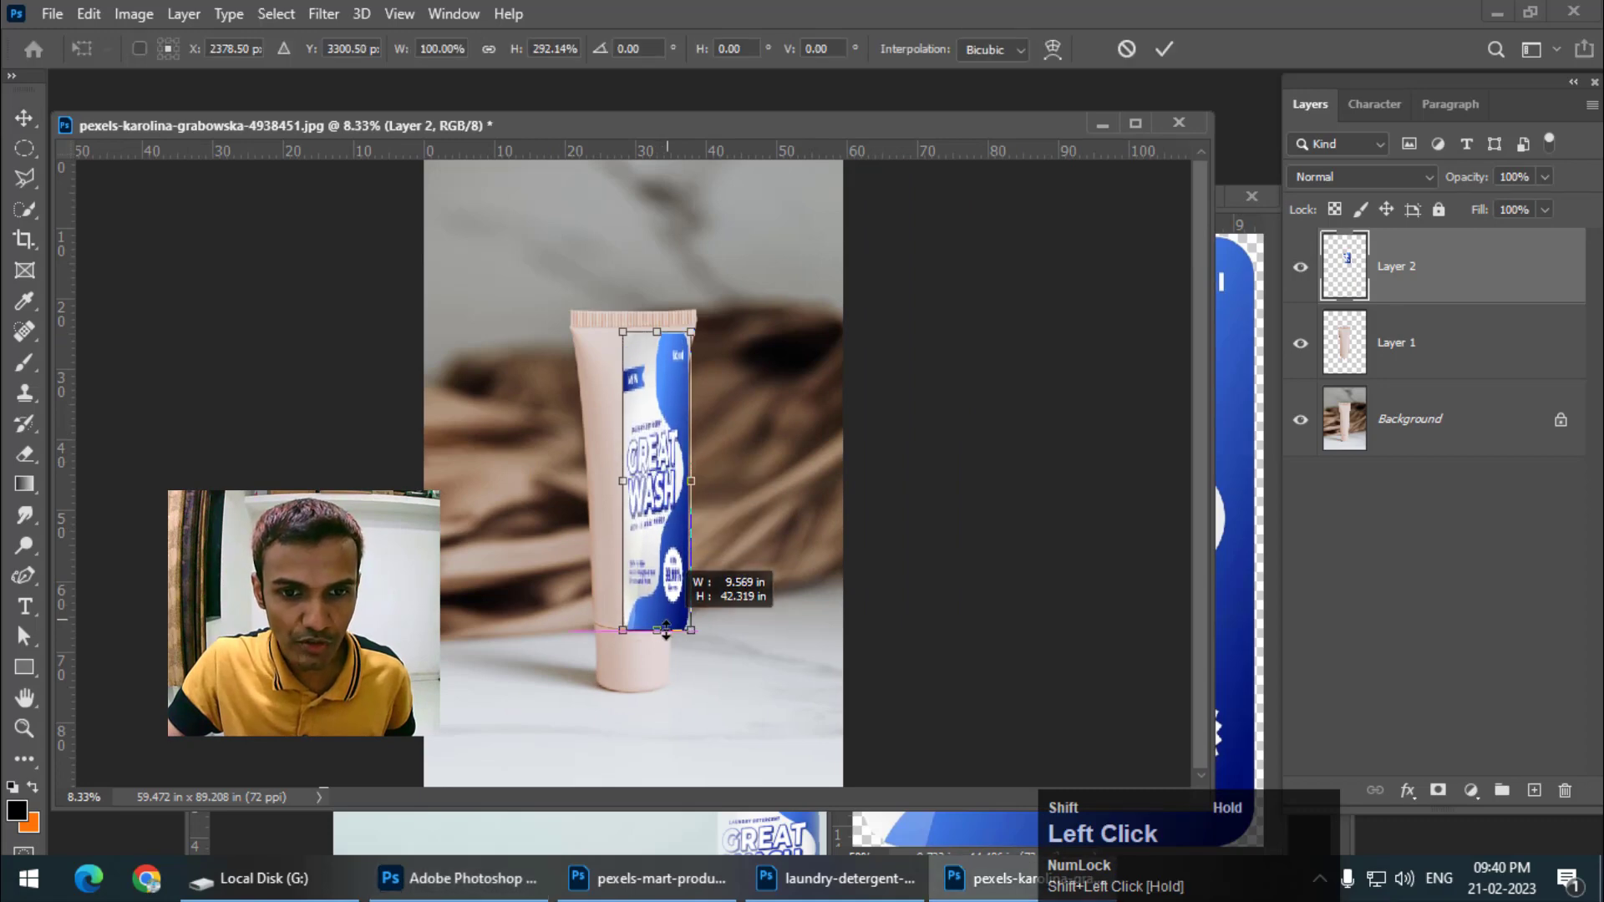
{"action": "left_click_drag", "start_coordinate": [623, 482], "coordinate": [555, 481]}
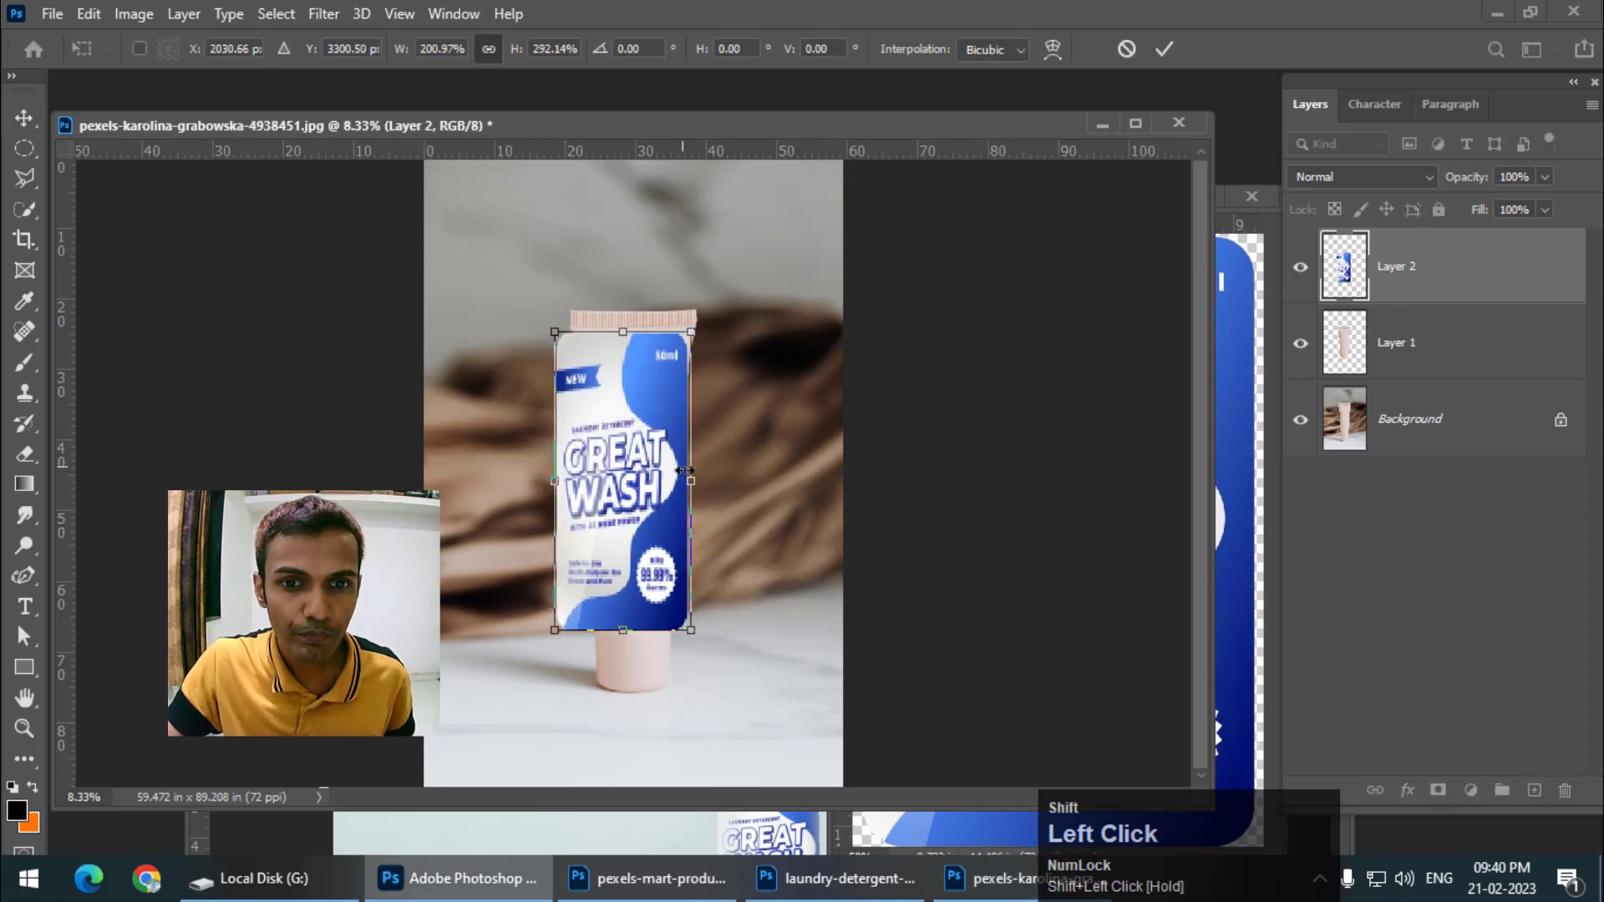
{"action": "left_click_drag", "start_coordinate": [684, 471], "coordinate": [712, 481]}
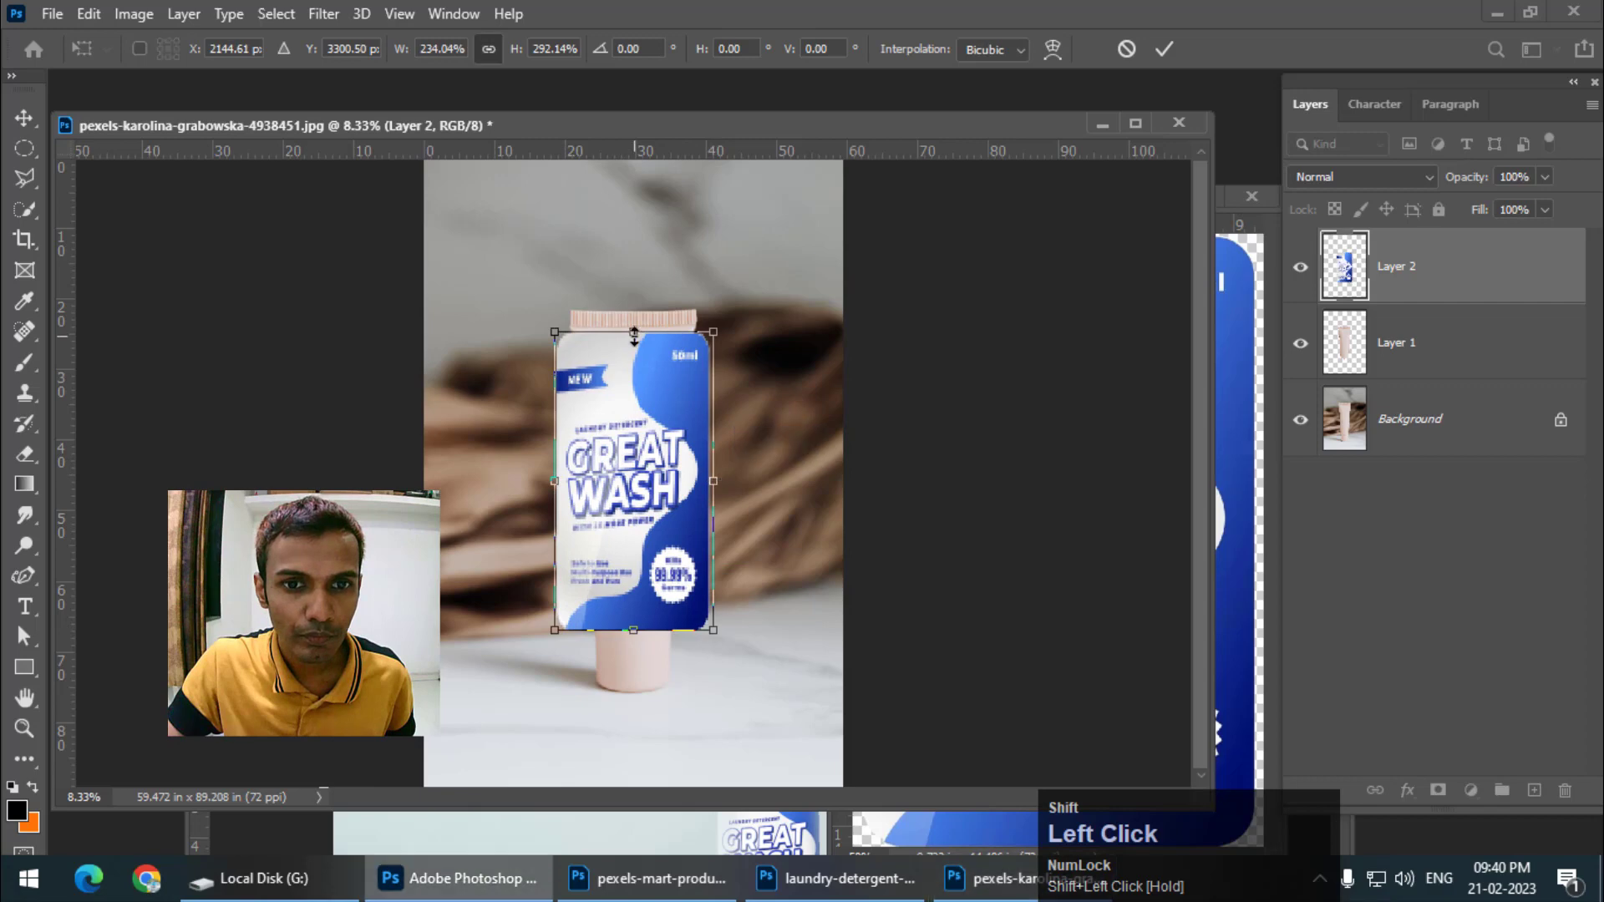
{"action": "left_click_drag", "start_coordinate": [634, 334], "coordinate": [635, 299]}
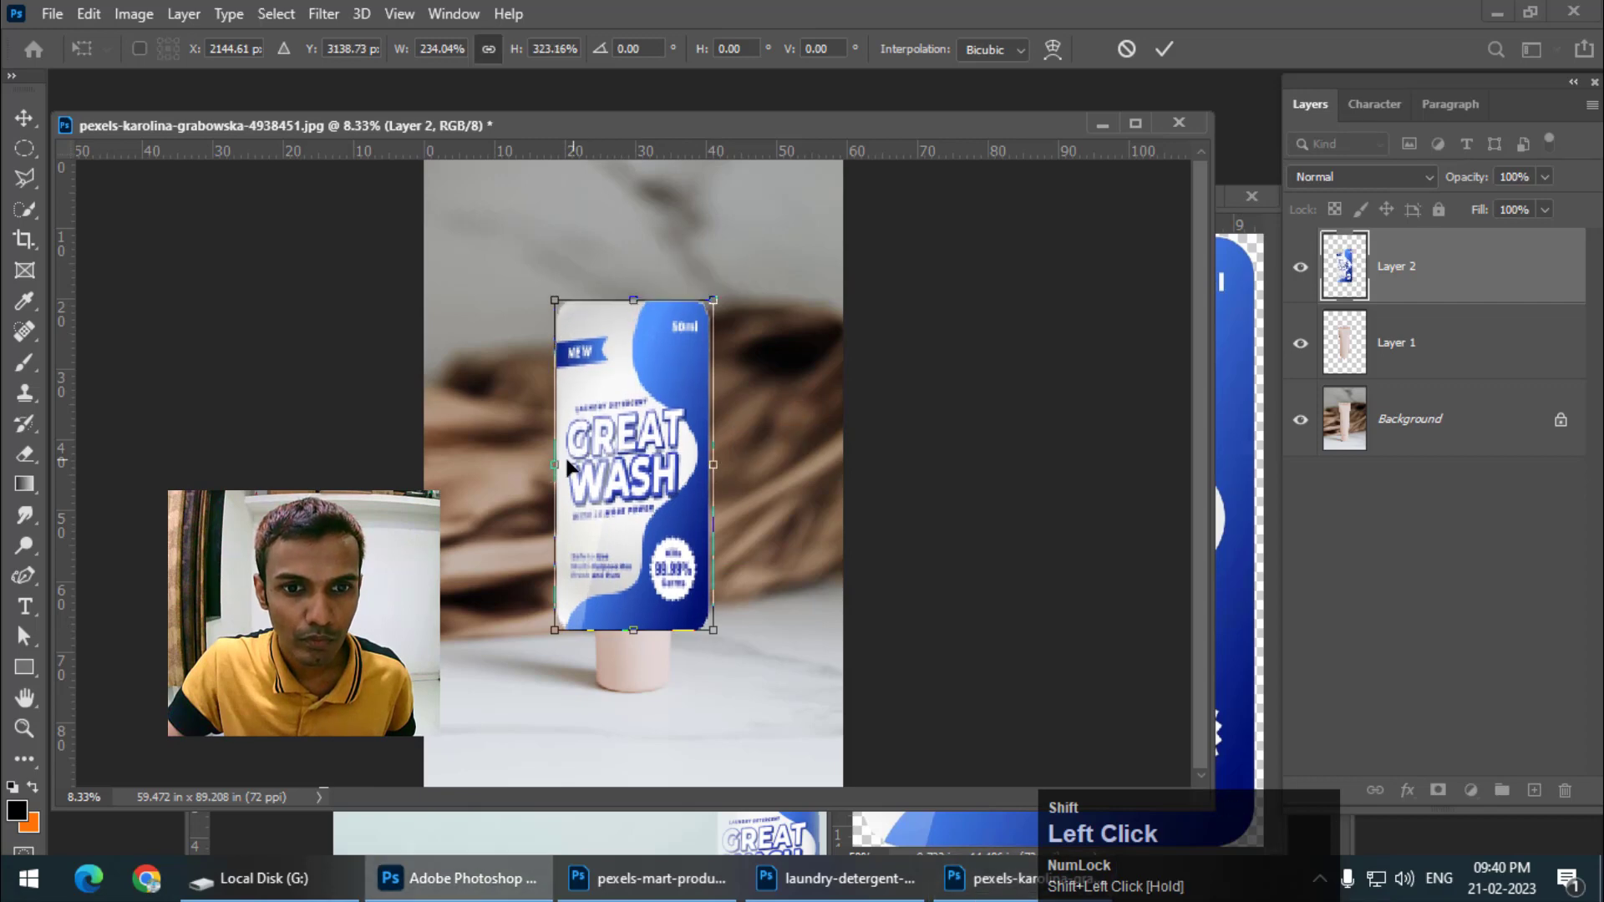
{"action": "left_click_drag", "start_coordinate": [556, 471], "coordinate": [569, 464]}
{"action": "left_click_drag", "start_coordinate": [713, 461], "coordinate": [699, 460]}
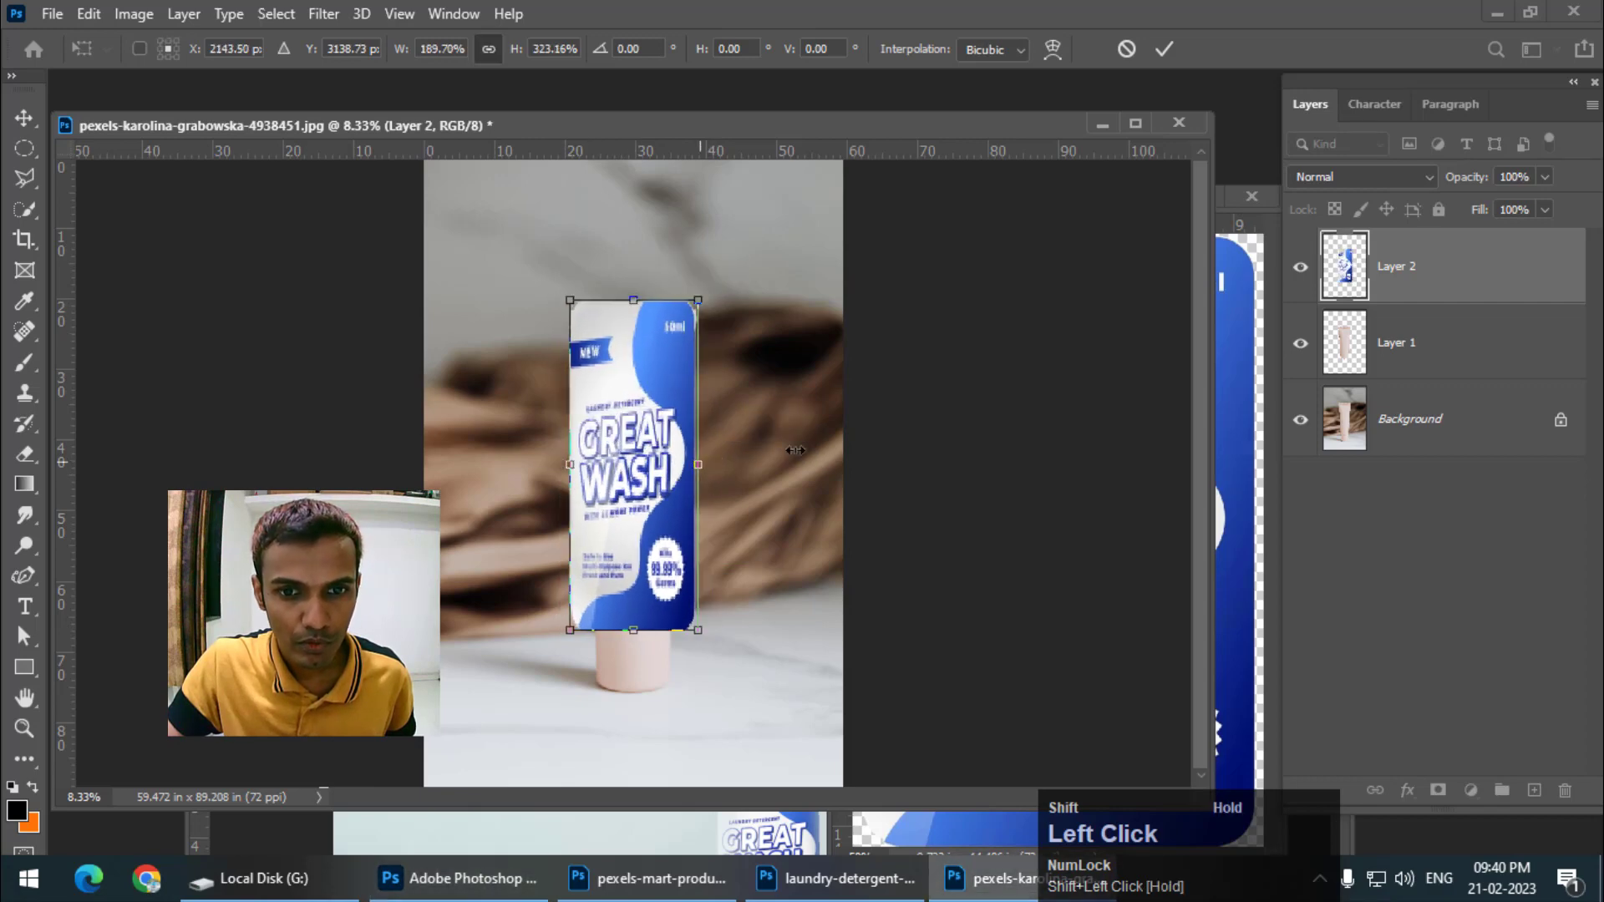
{"action": "key", "text": "Return"}
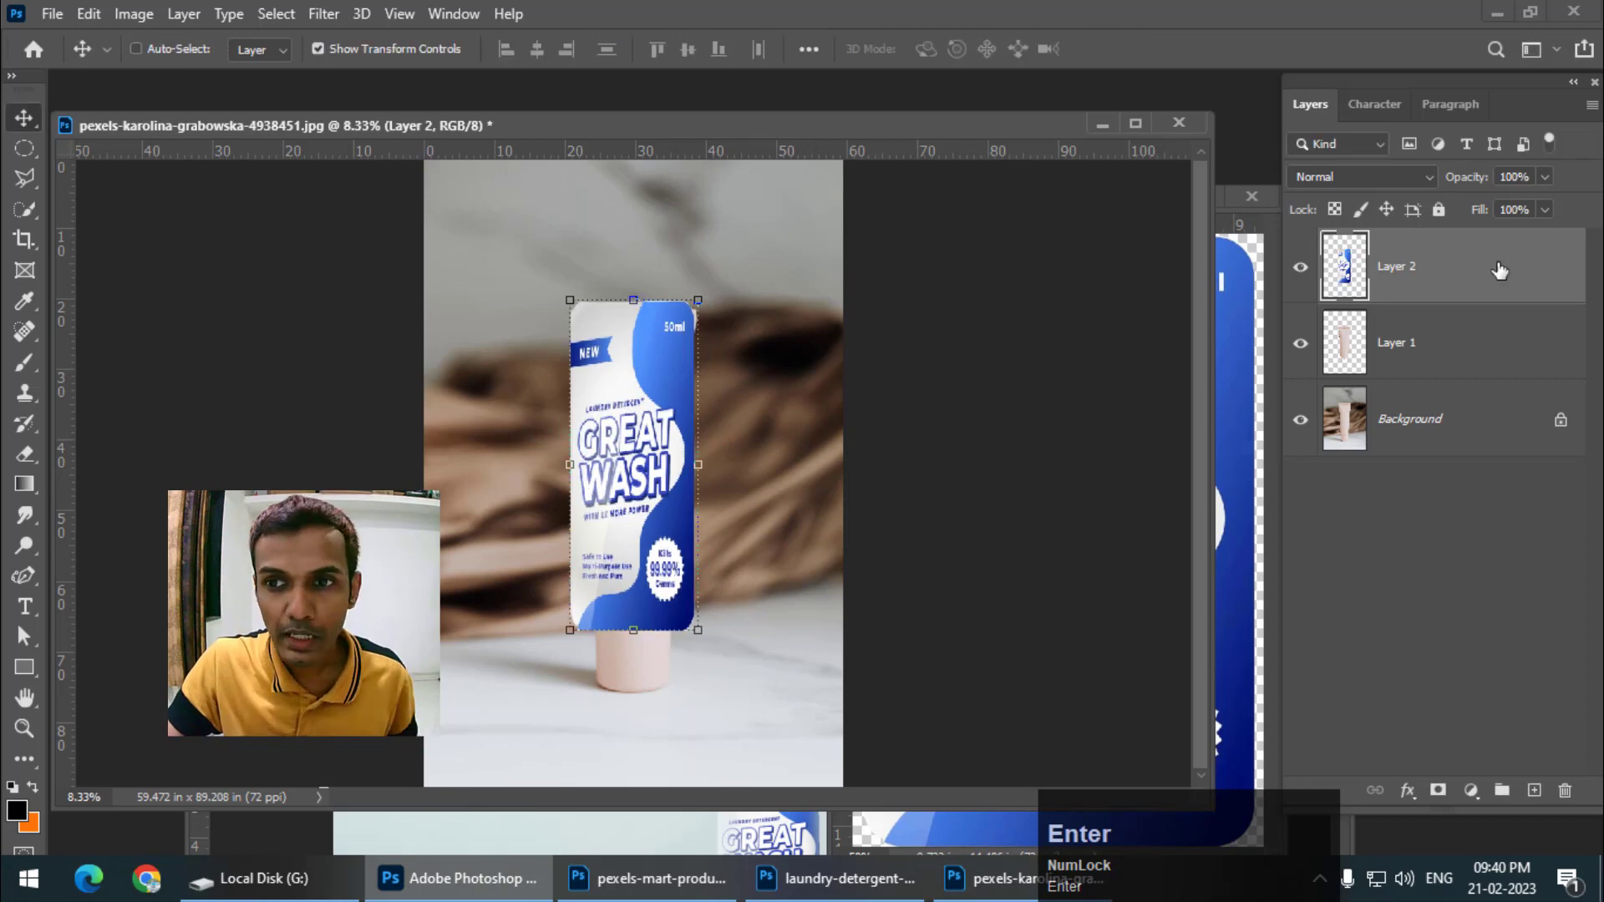
- Clip the label layer to the isolated tube layer and nudge the artwork slightly to the right
{"action": "right_click", "coordinate": [1526, 274]}
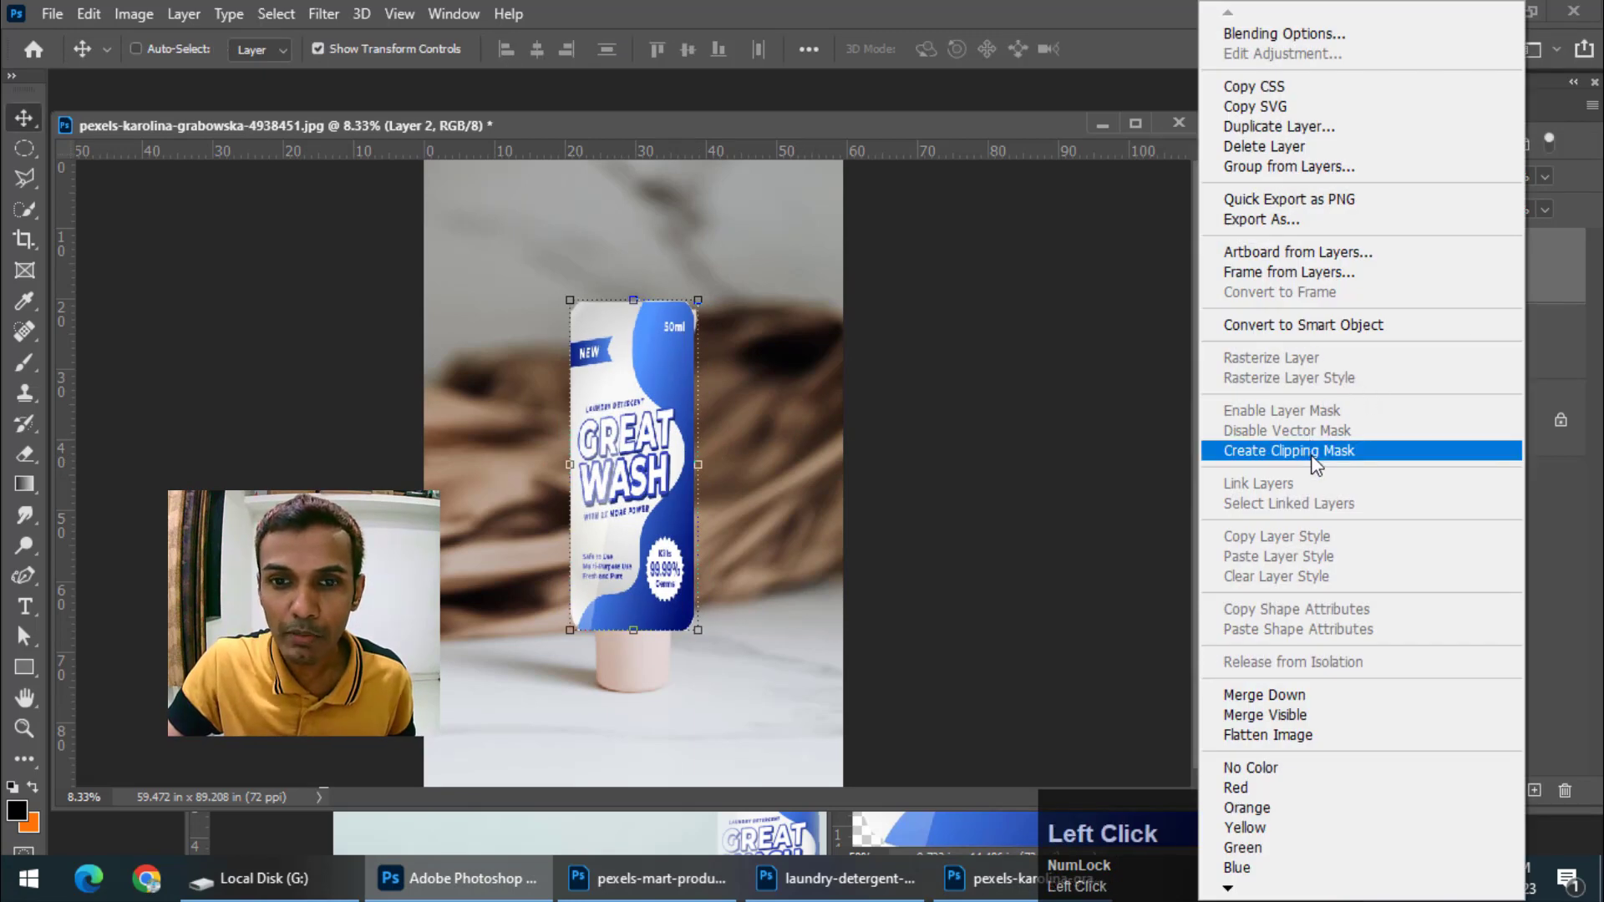
{"action": "left_click", "coordinate": [1309, 450]}
{"action": "key", "text": "Right"}
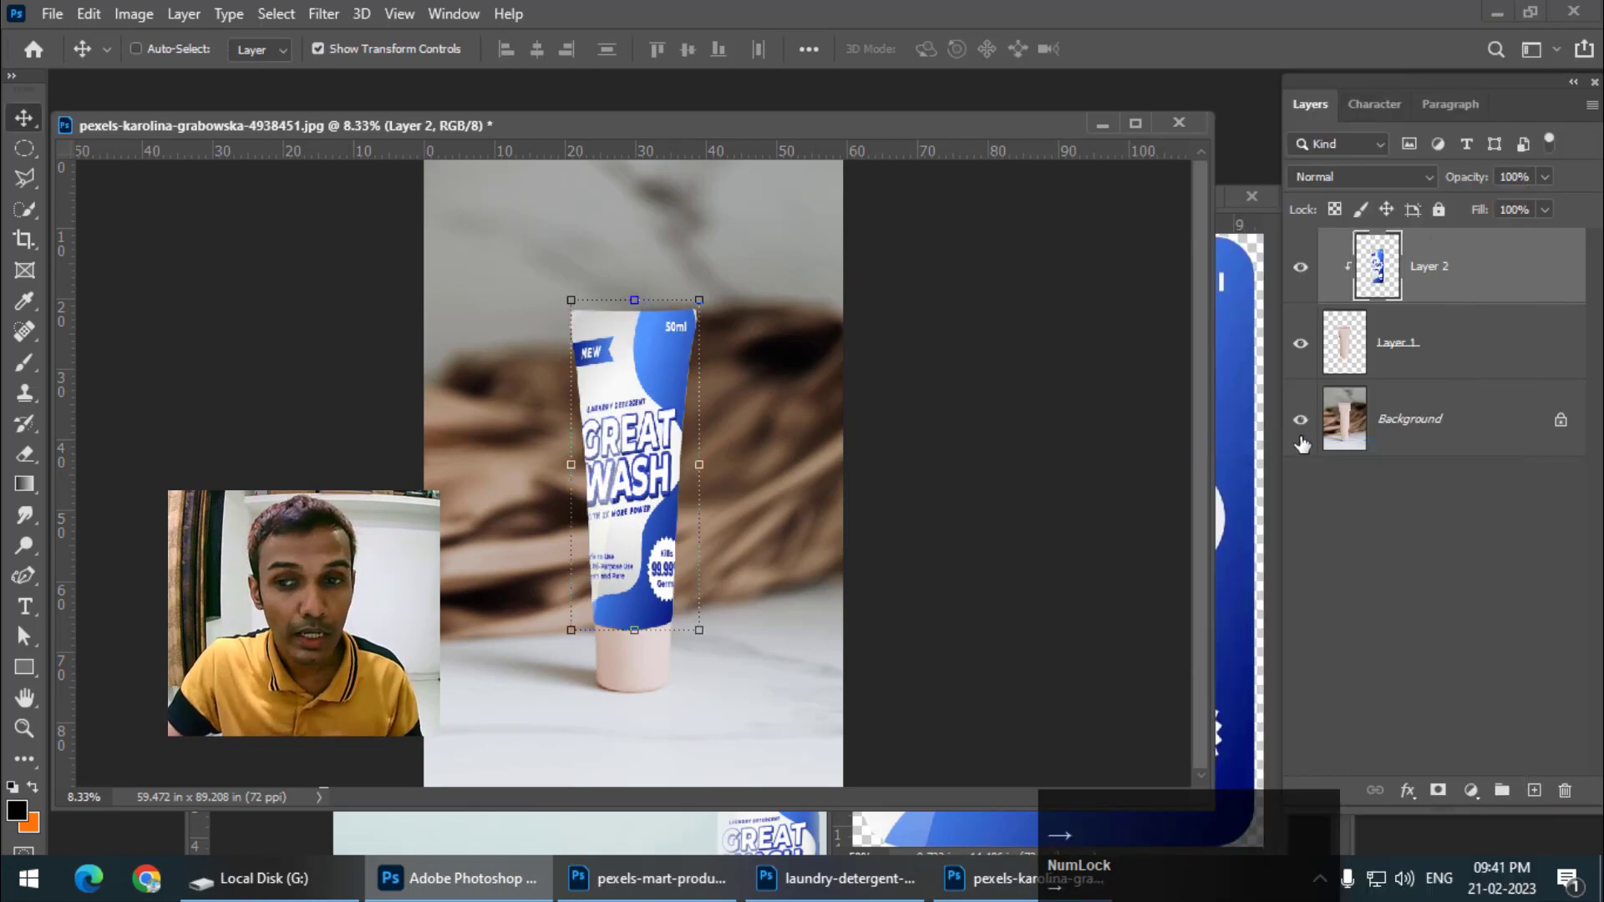
- In the label layer's Blending Options, split the dark Blend If slider for Underlying Layer to 158 / 208
{"action": "right_click", "coordinate": [1522, 280]}
{"action": "left_click", "coordinate": [1272, 35]}
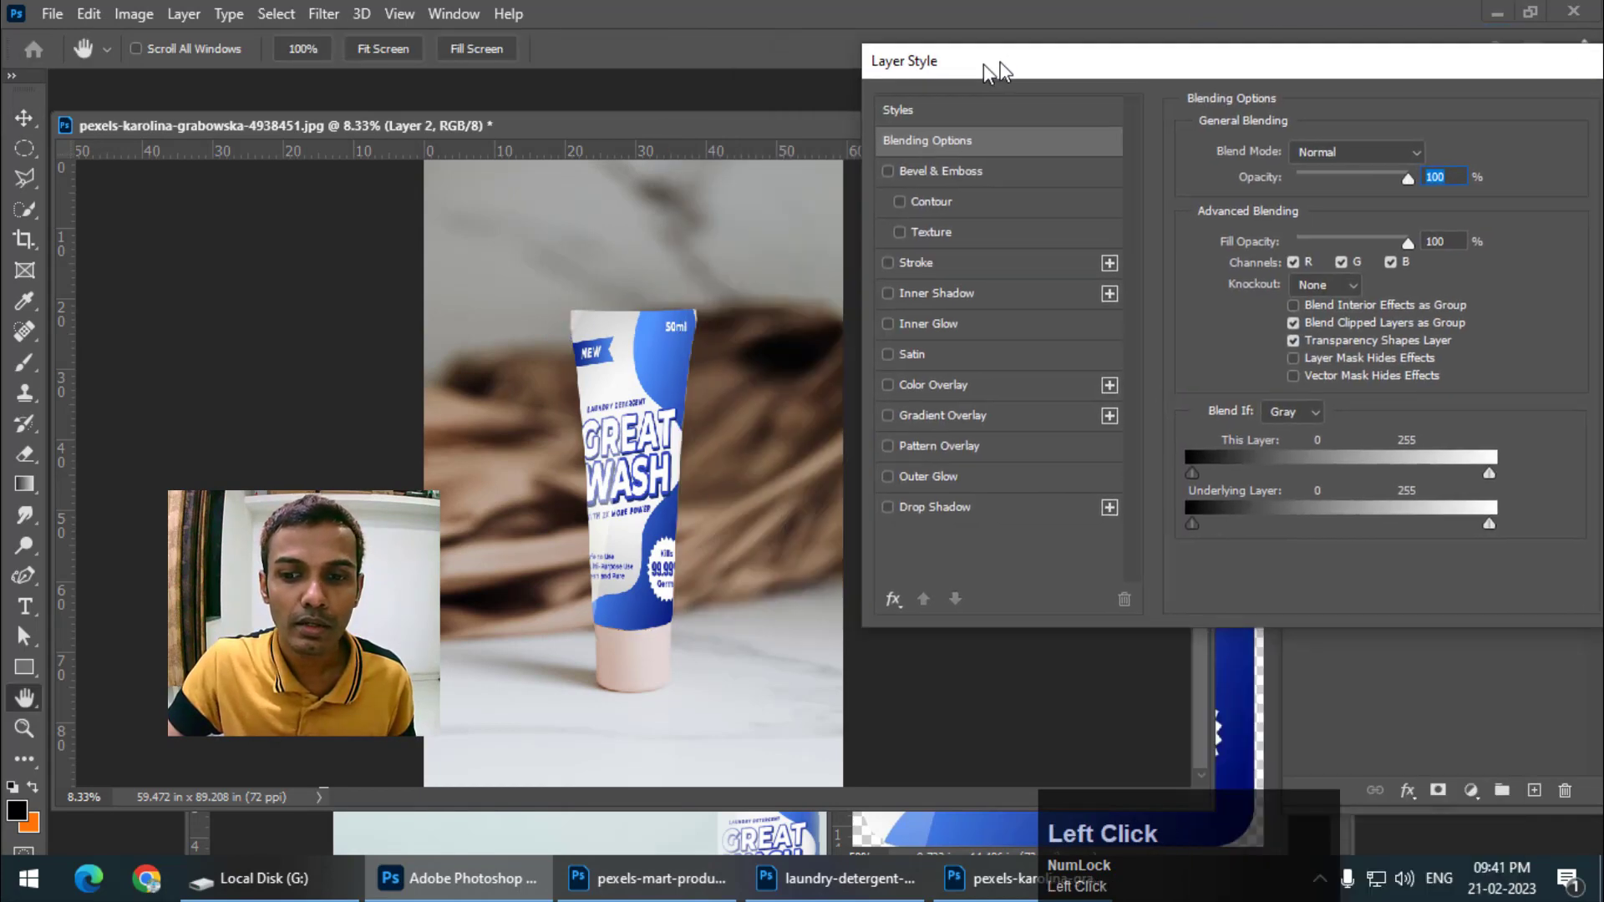
{"action": "left_click_drag", "start_coordinate": [986, 65], "coordinate": [955, 73]}
{"action": "mouse_move", "coordinate": [1129, 103]}
{"action": "left_mouse_down"}
{"action": "mouse_move", "coordinate": [1218, 184]}
{"action": "mouse_move", "coordinate": [1155, 184]}
{"action": "mouse_move", "coordinate": [1109, 118]}
{"action": "left_mouse_up"}
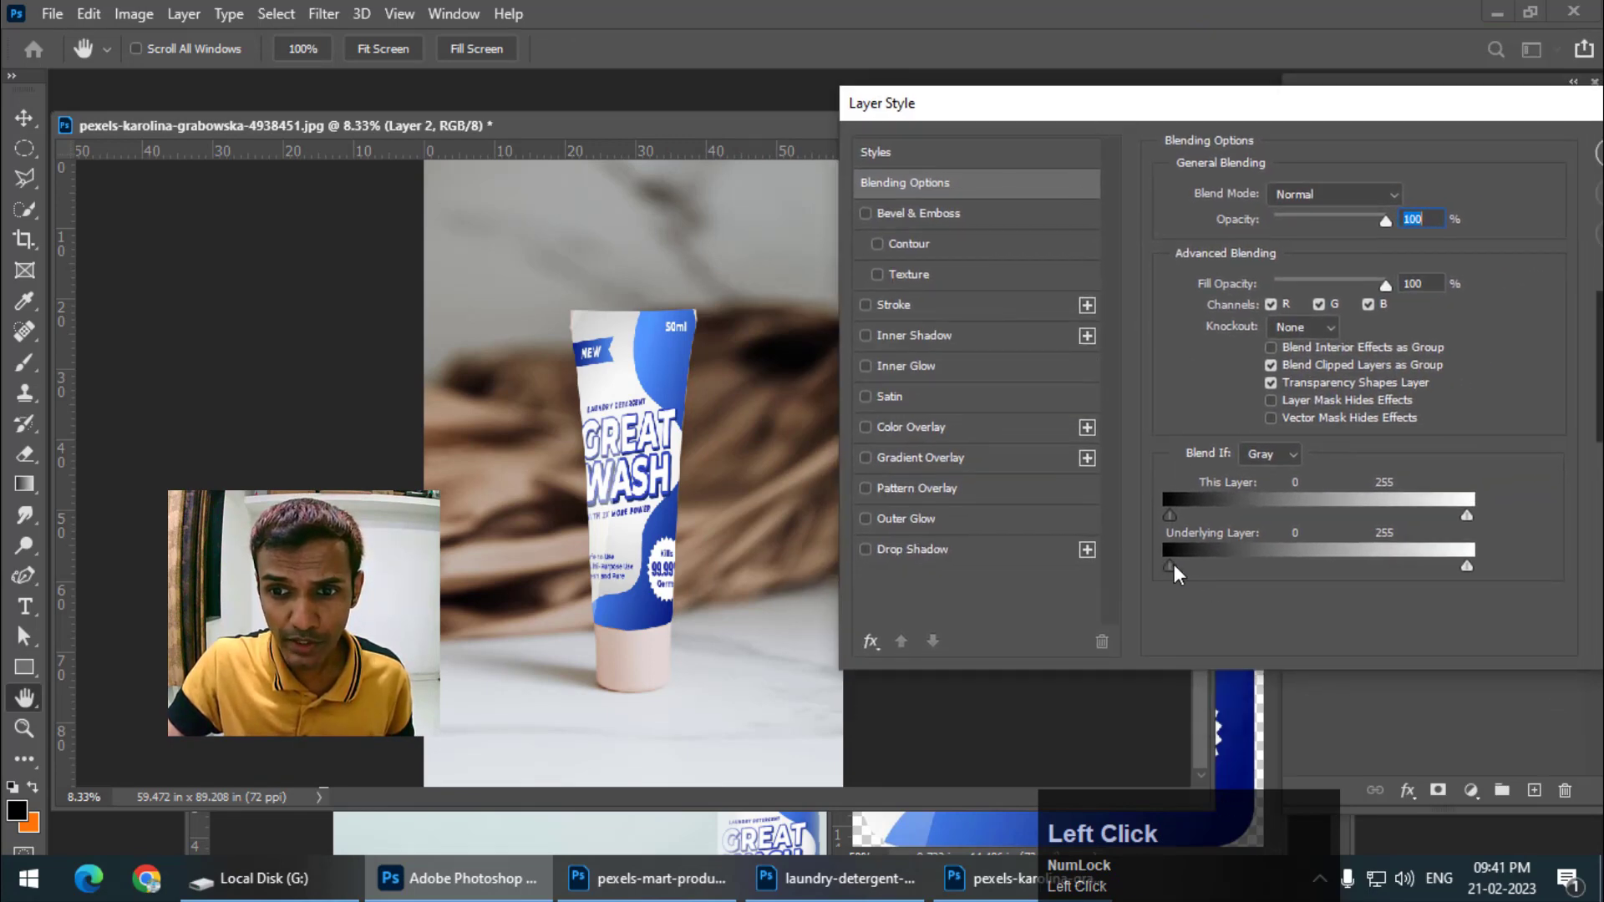
{"action": "left_click_drag", "start_coordinate": [1175, 564], "coordinate": [1400, 568]}
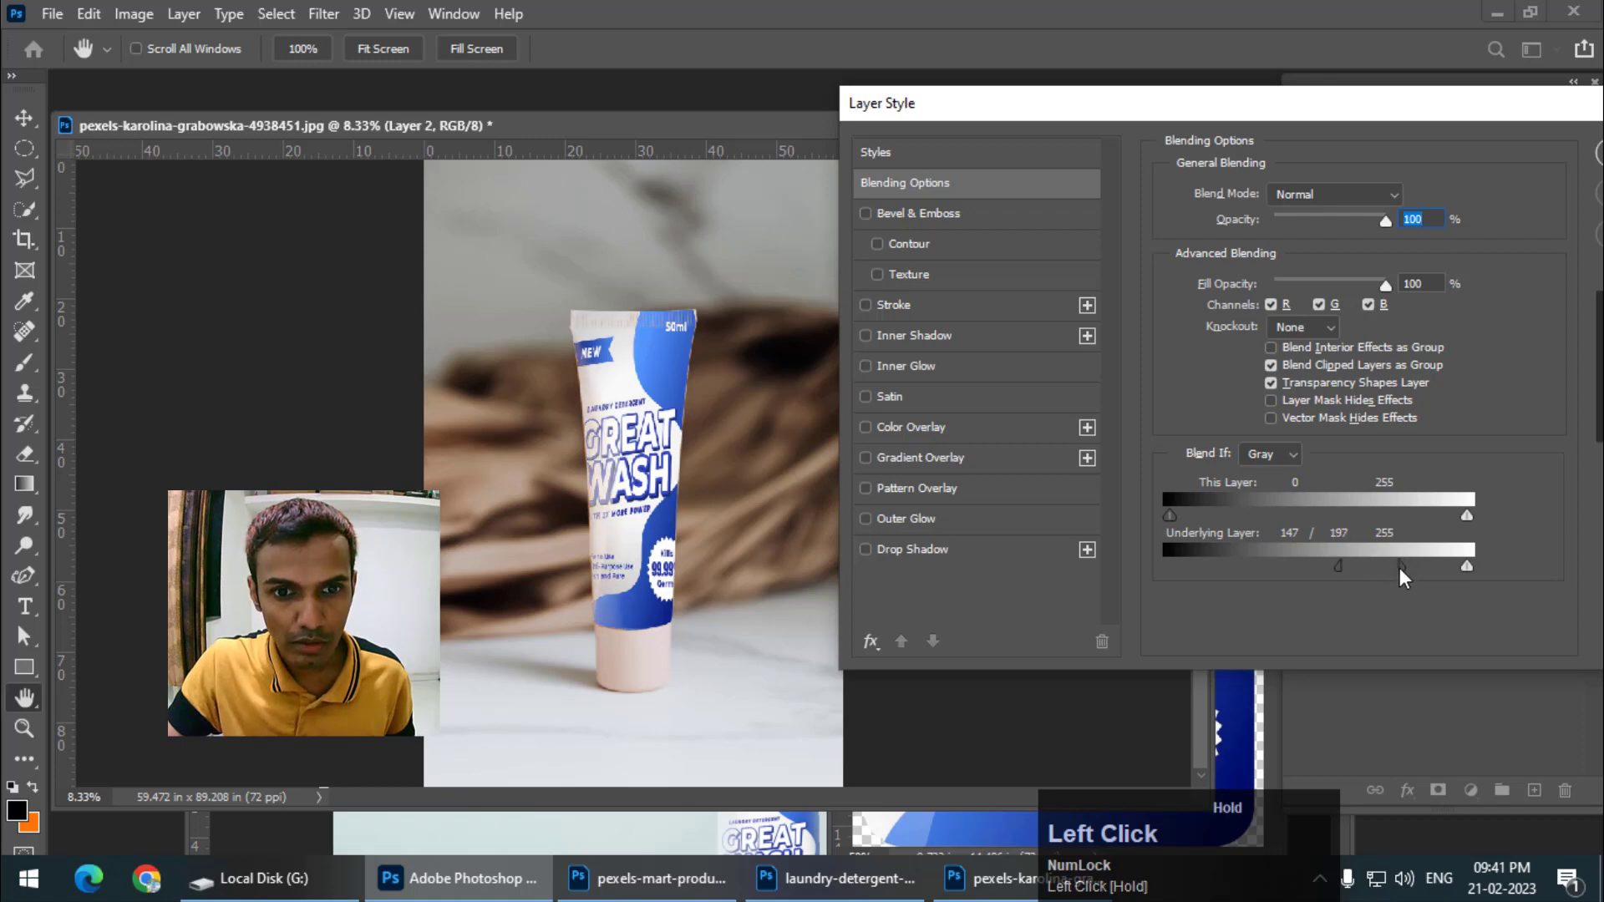
{"action": "key", "text": "ctrl+equal"}
{"action": "key", "text": "ctrl+equal"}
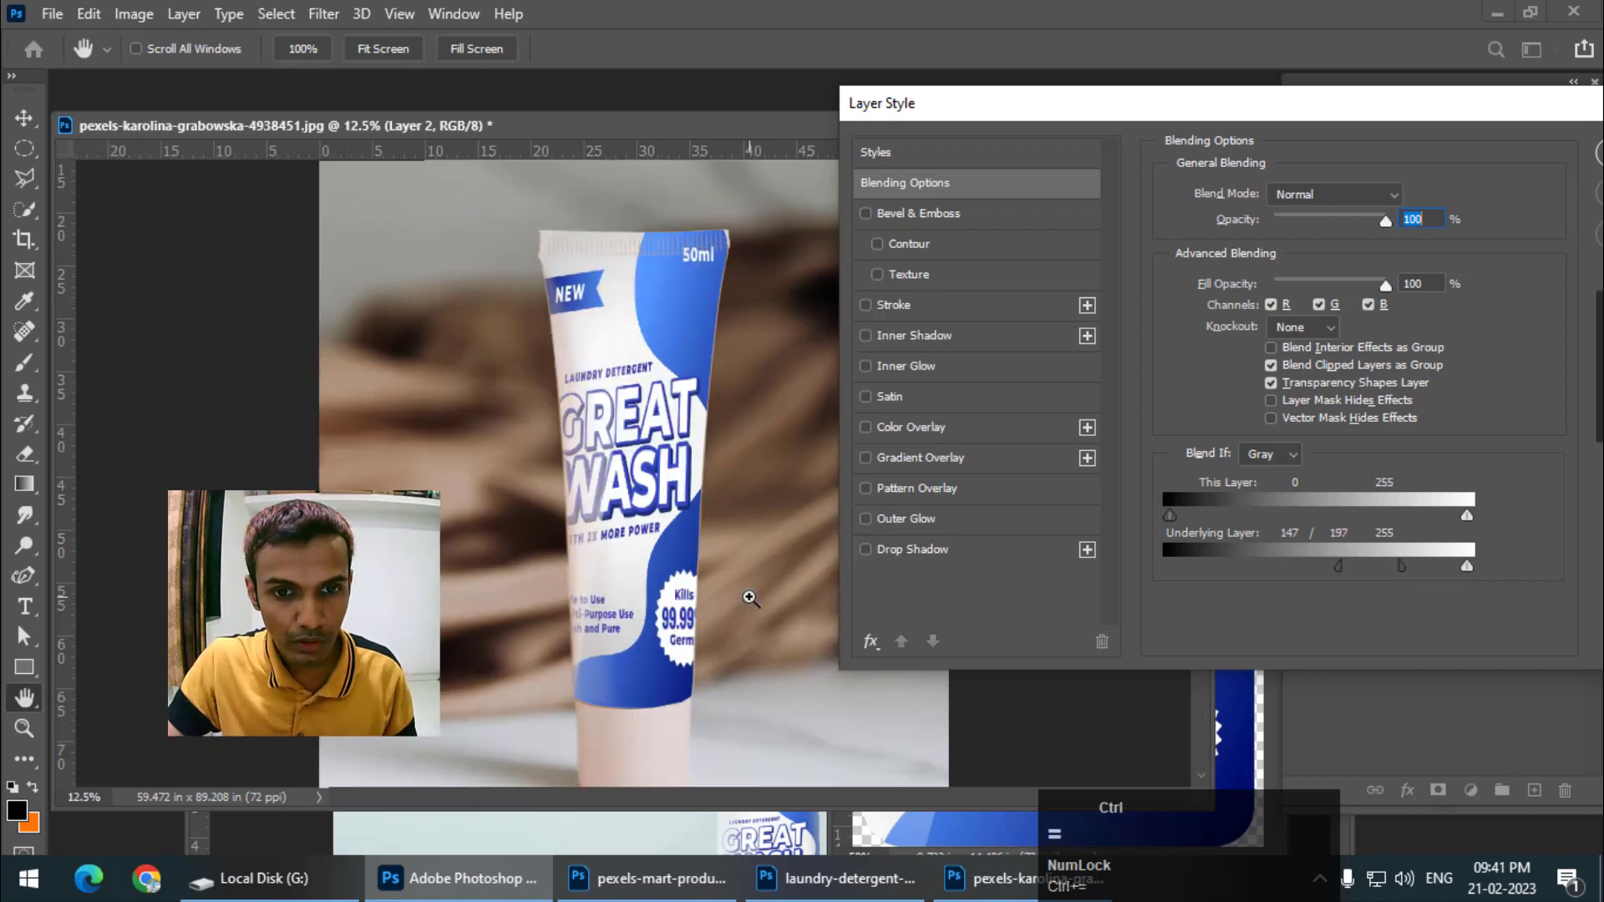
{"action": "left_click_drag", "start_coordinate": [748, 609], "coordinate": [748, 546]}
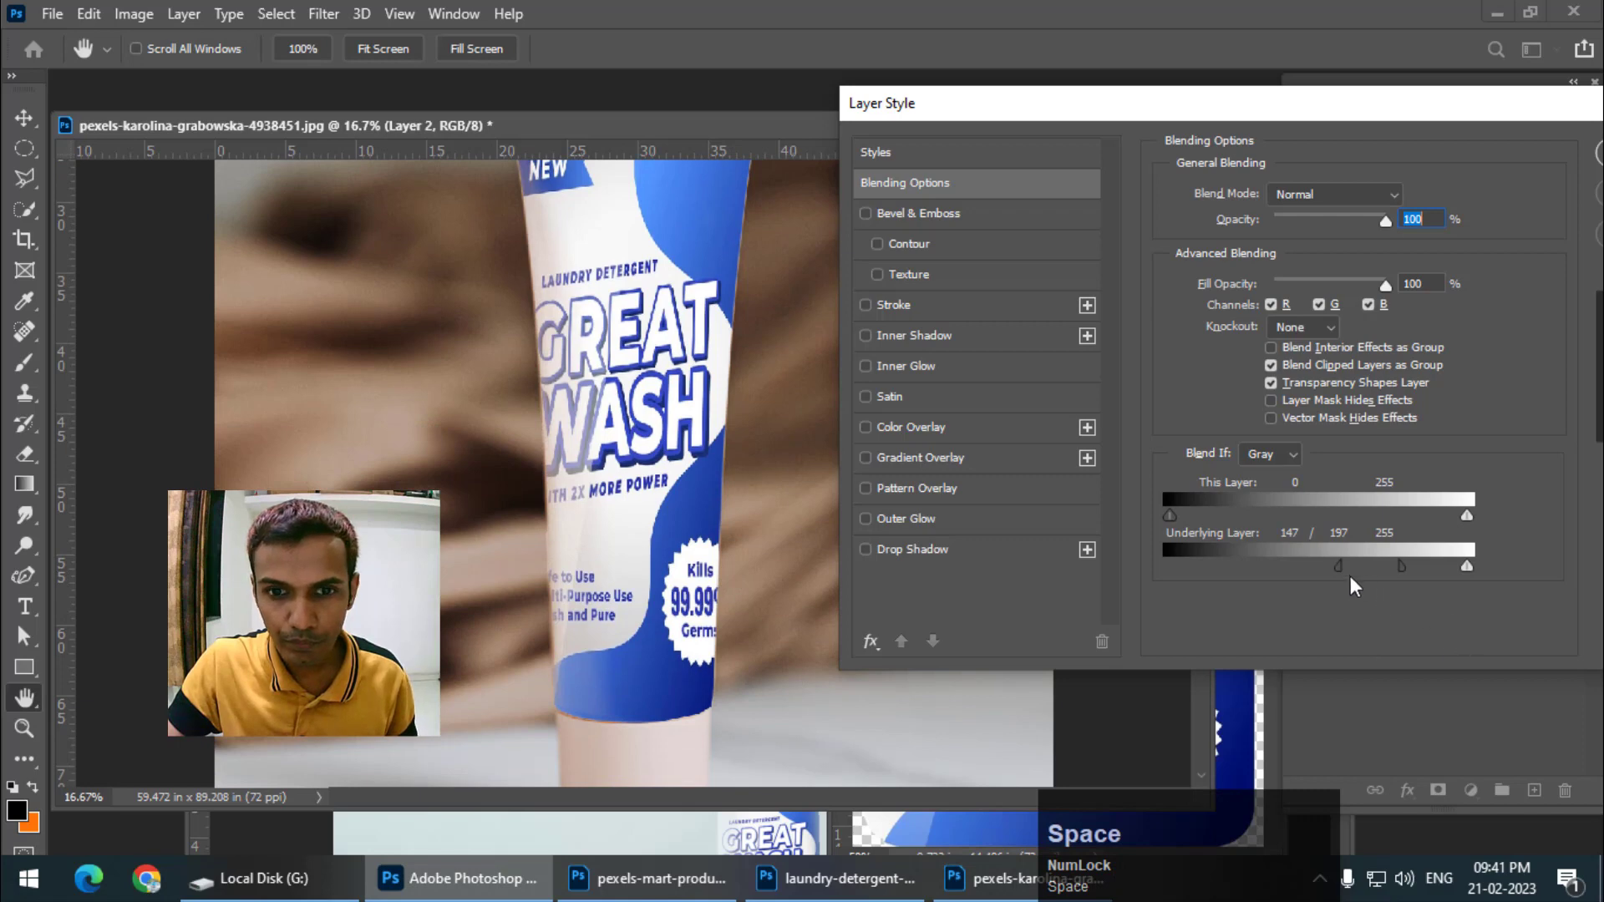
{"action": "left_click_drag", "start_coordinate": [1402, 568], "coordinate": [1315, 570]}
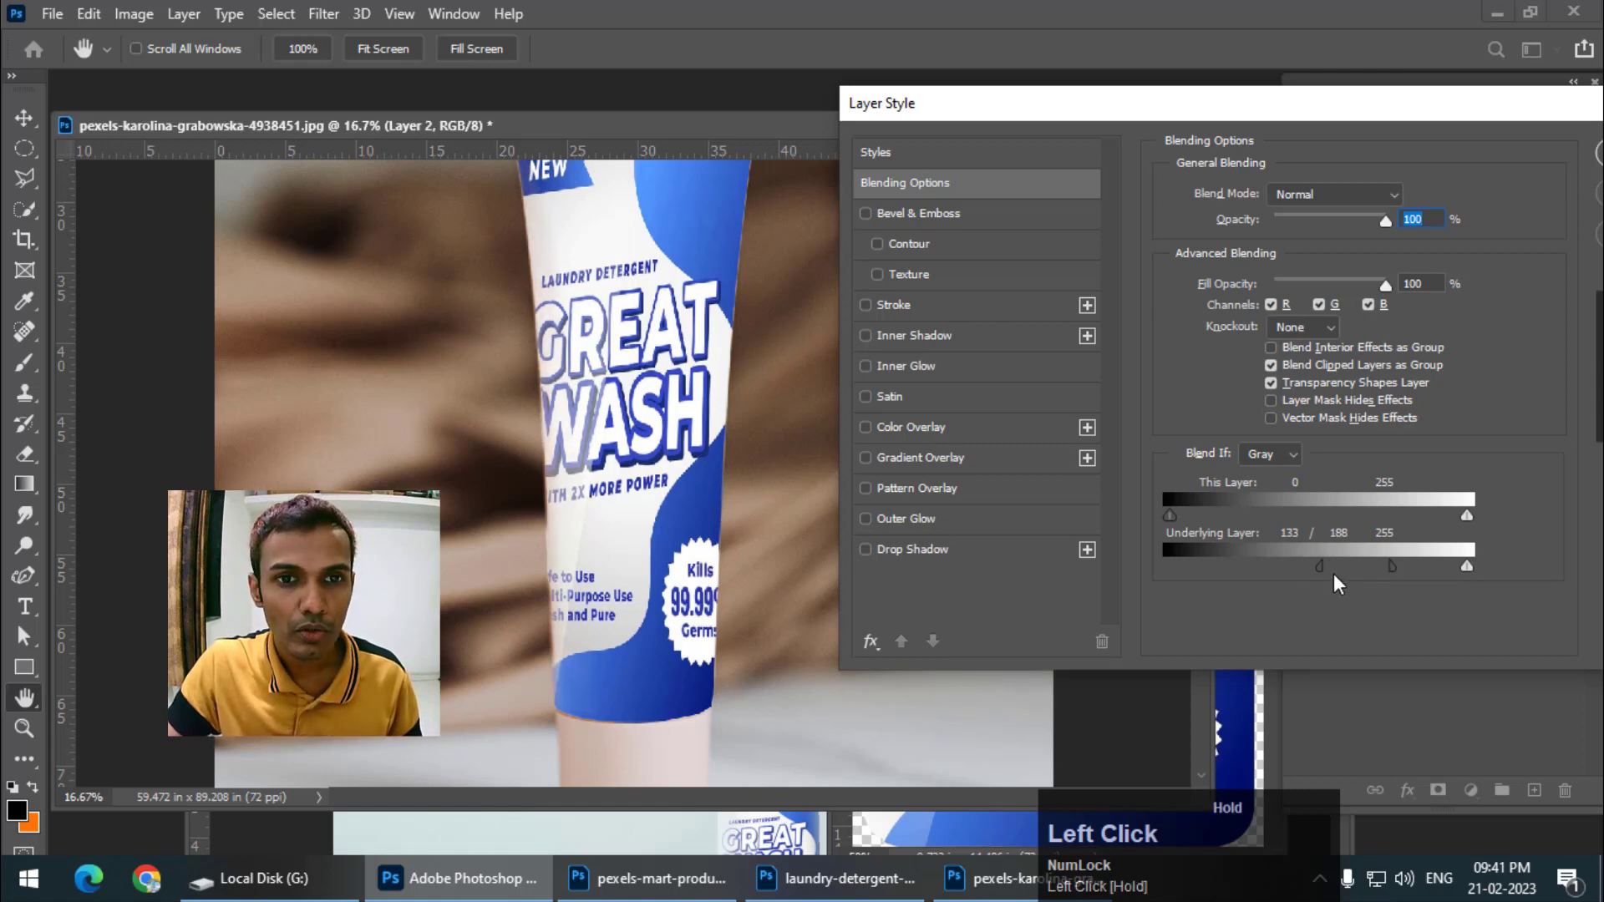
{"action": "mouse_move", "coordinate": [1333, 573]}
{"action": "left_mouse_down"}
{"action": "mouse_move", "coordinate": [1412, 569]}
{"action": "mouse_move", "coordinate": [1349, 571]}
{"action": "left_mouse_up"}
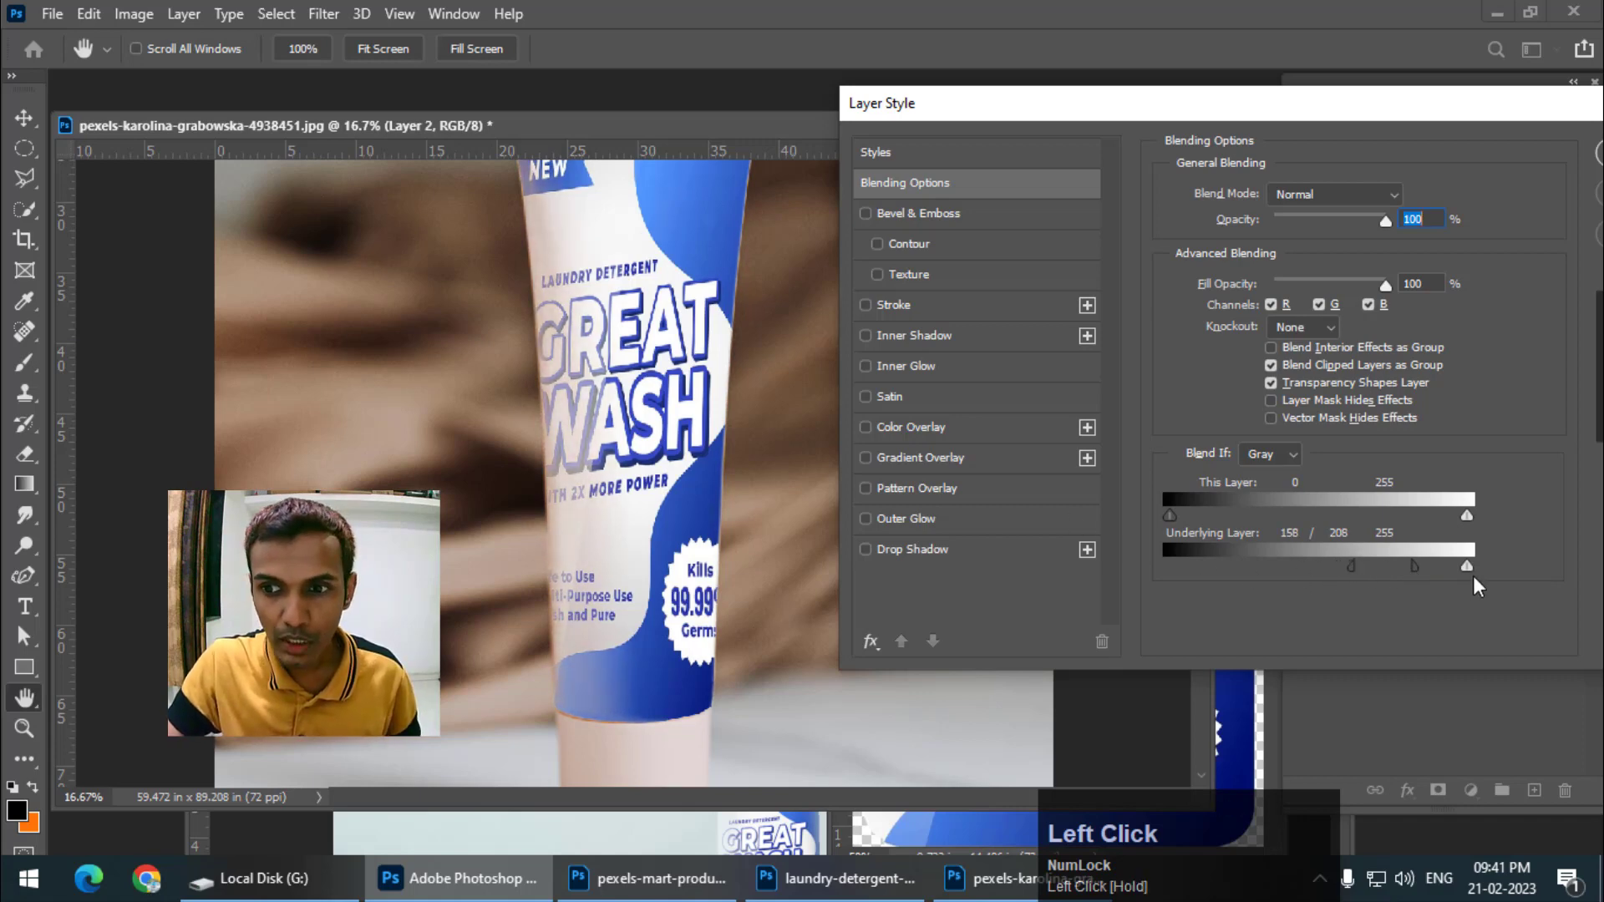
- Split the light Blend If slider for Underlying Layer to 210 / 233 and apply the blending options
{"action": "left_click_drag", "start_coordinate": [1470, 565], "coordinate": [1432, 569]}
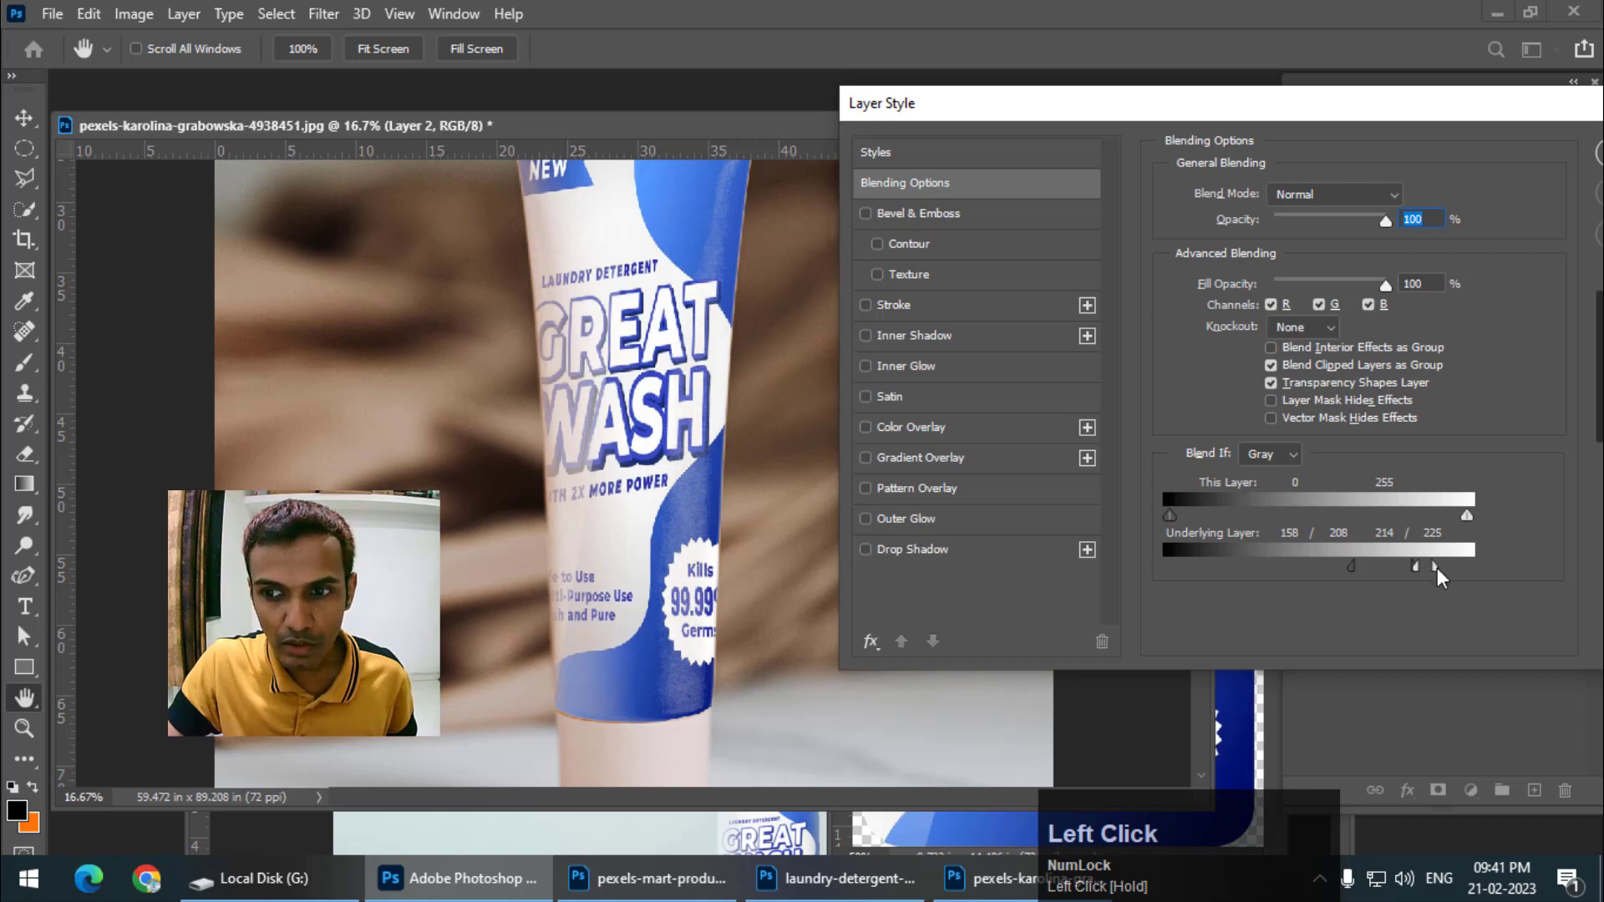
{"action": "left_click_drag", "start_coordinate": [1437, 566], "coordinate": [1431, 567]}
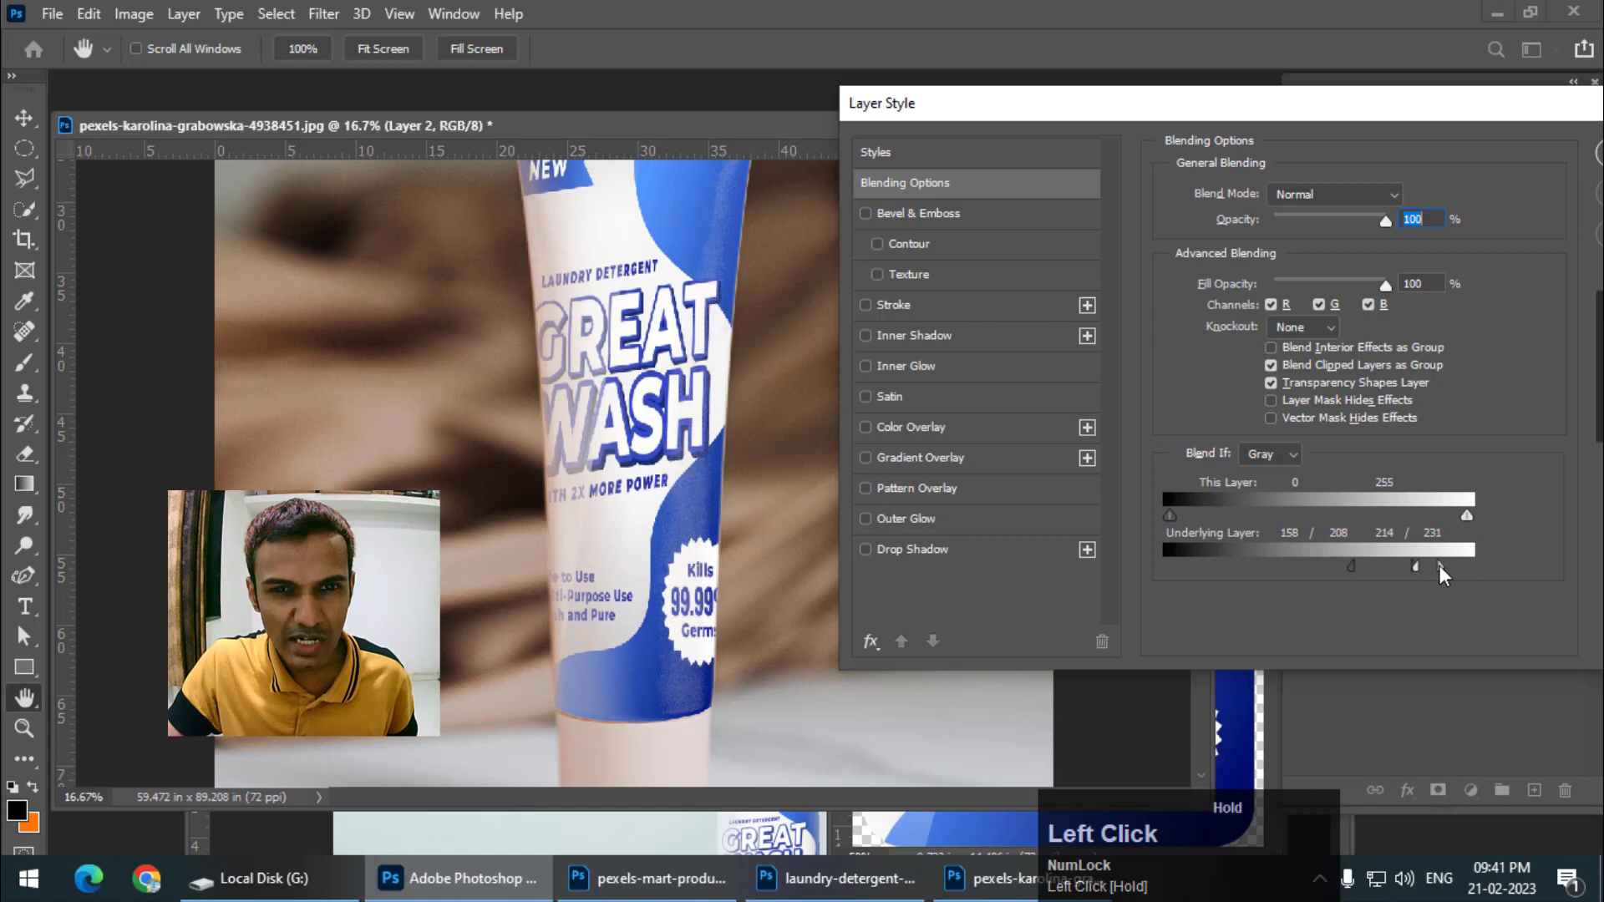
{"action": "mouse_move", "coordinate": [1415, 564]}
{"action": "left_mouse_down"}
{"action": "mouse_move", "coordinate": [1385, 567]}
{"action": "mouse_move", "coordinate": [1415, 569]}
{"action": "left_mouse_up"}
{"action": "left_click_drag", "start_coordinate": [1317, 113], "coordinate": [1123, 169]}
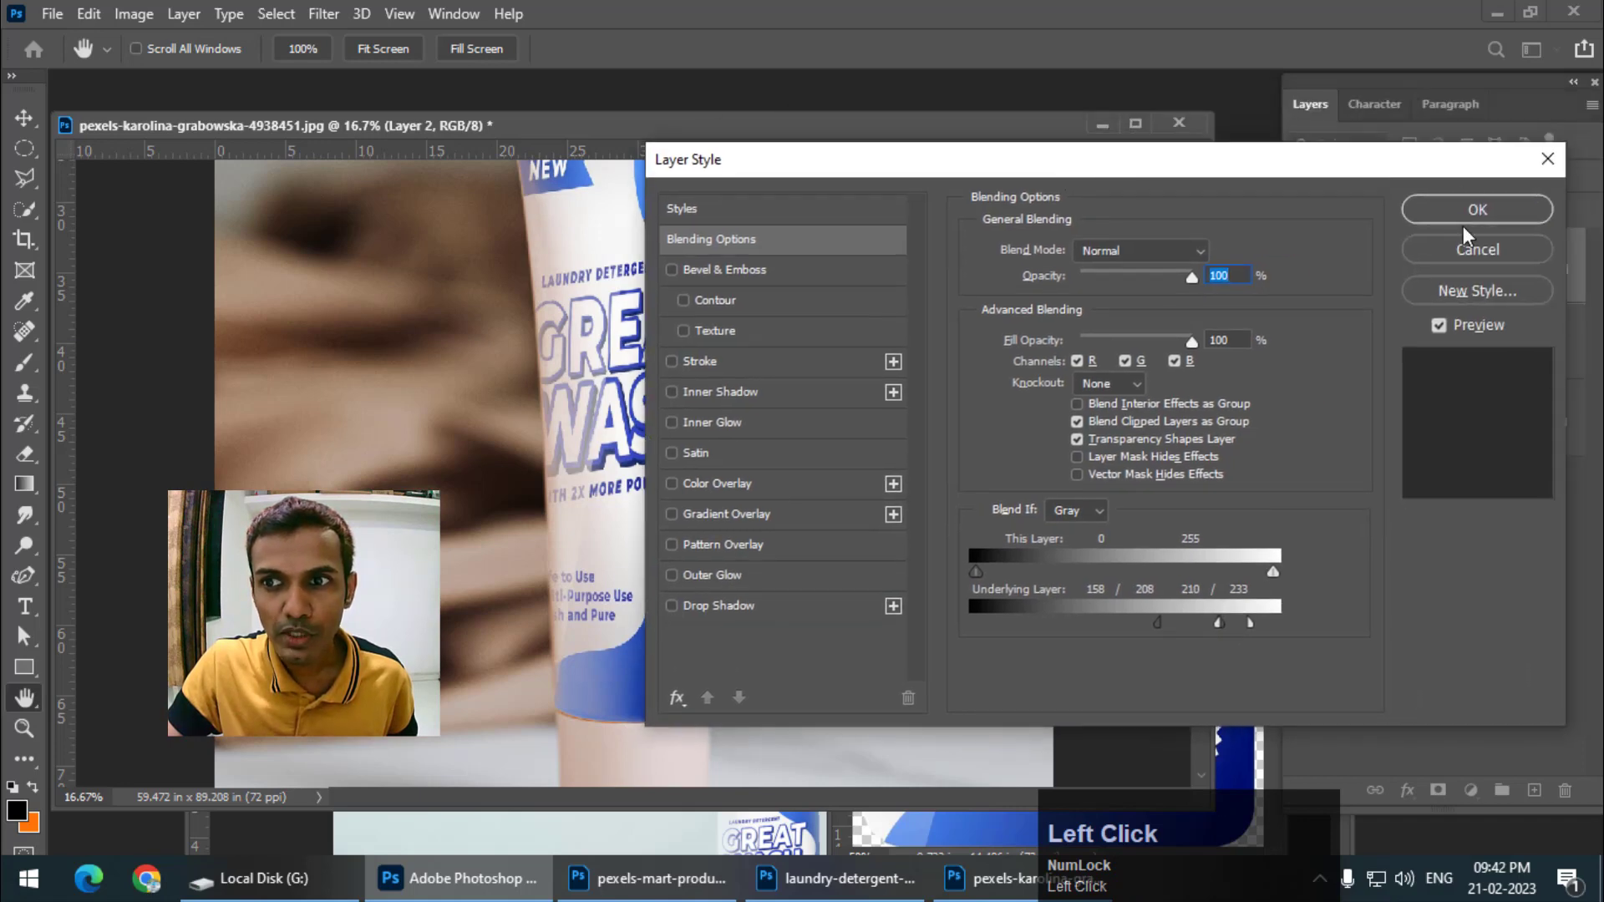
{"action": "left_click", "coordinate": [1444, 218]}
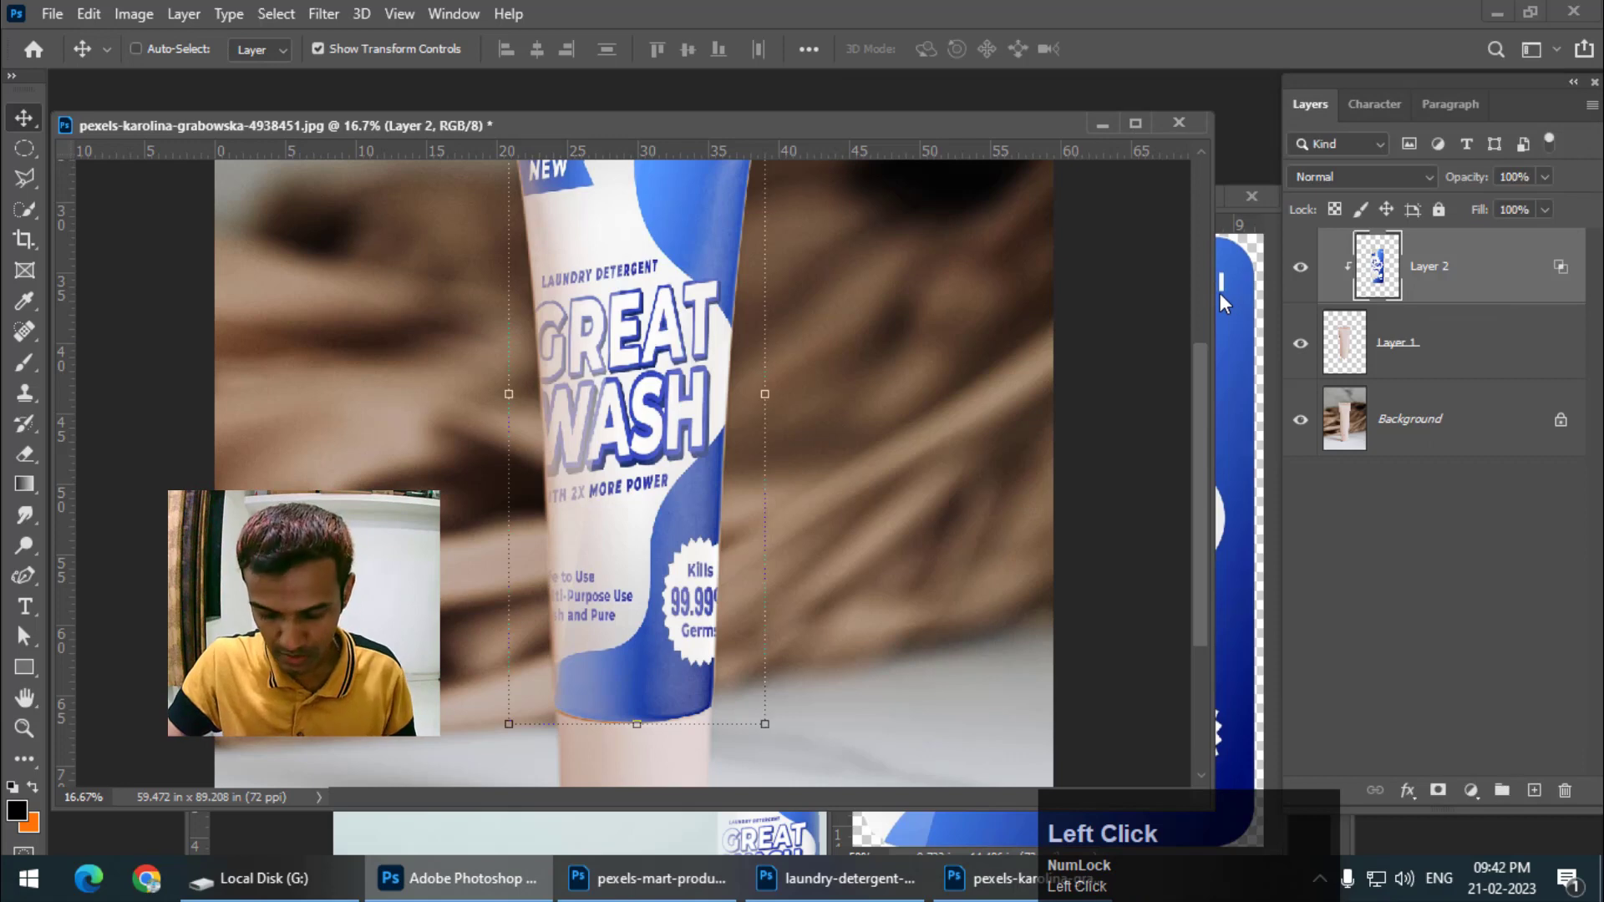
- Start a Warp transform on the label and bow its bottom and top edges downward to follow the tube's curvature
{"action": "key", "text": "ctrl+minus"}
{"action": "key", "text": "ctrl+minus"}
{"action": "left_click", "coordinate": [24, 148]}
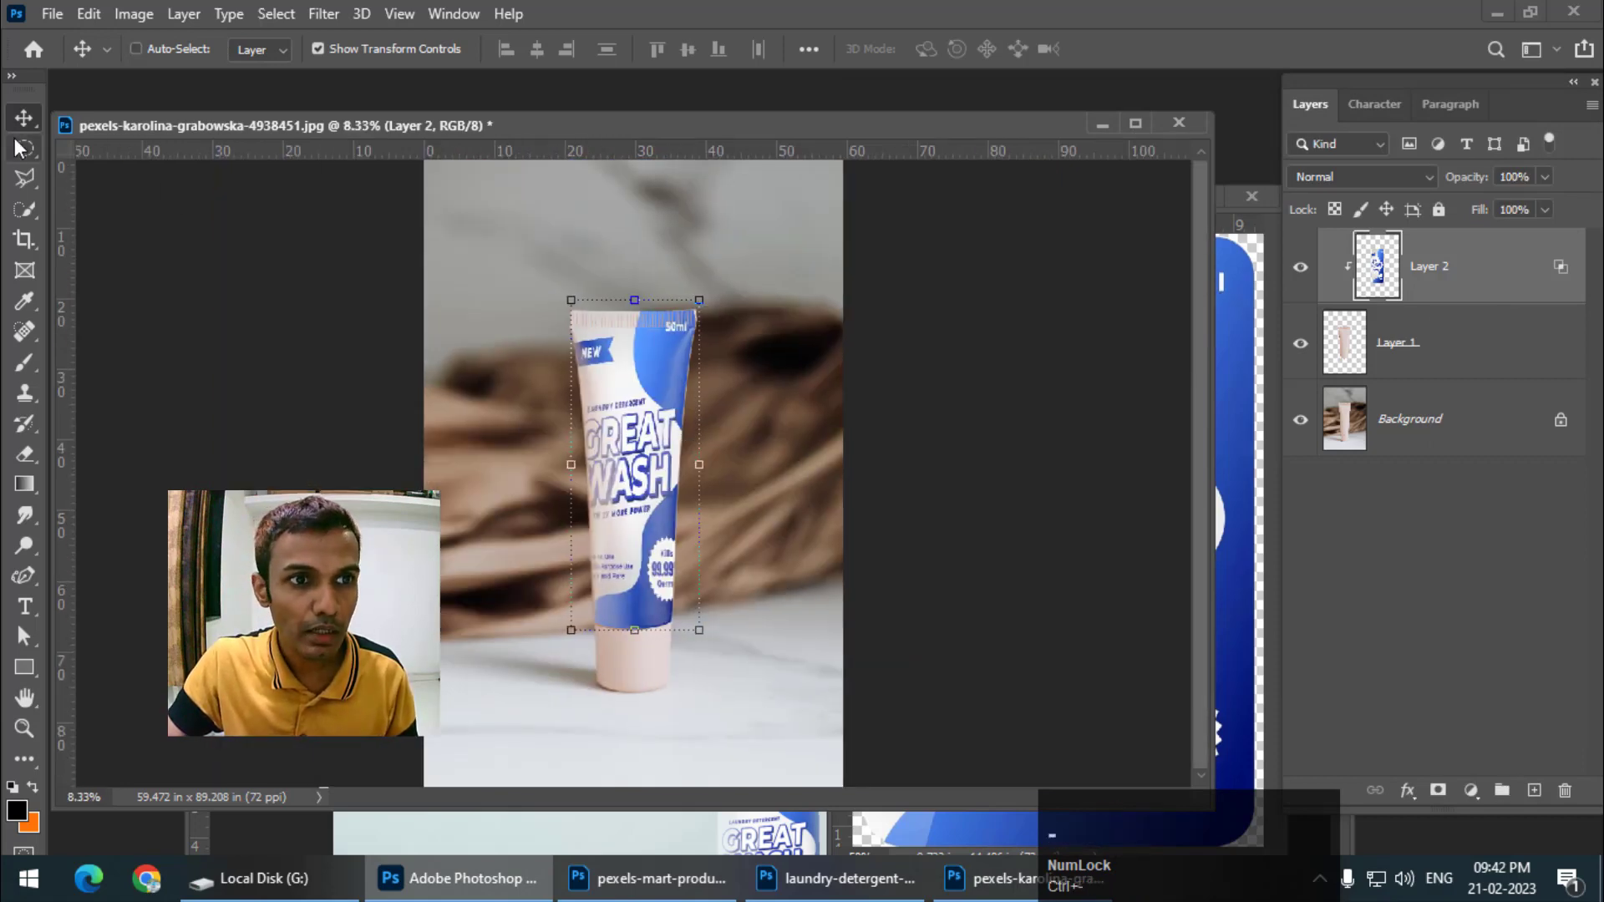
{"action": "key", "text": "ctrl+plus"}
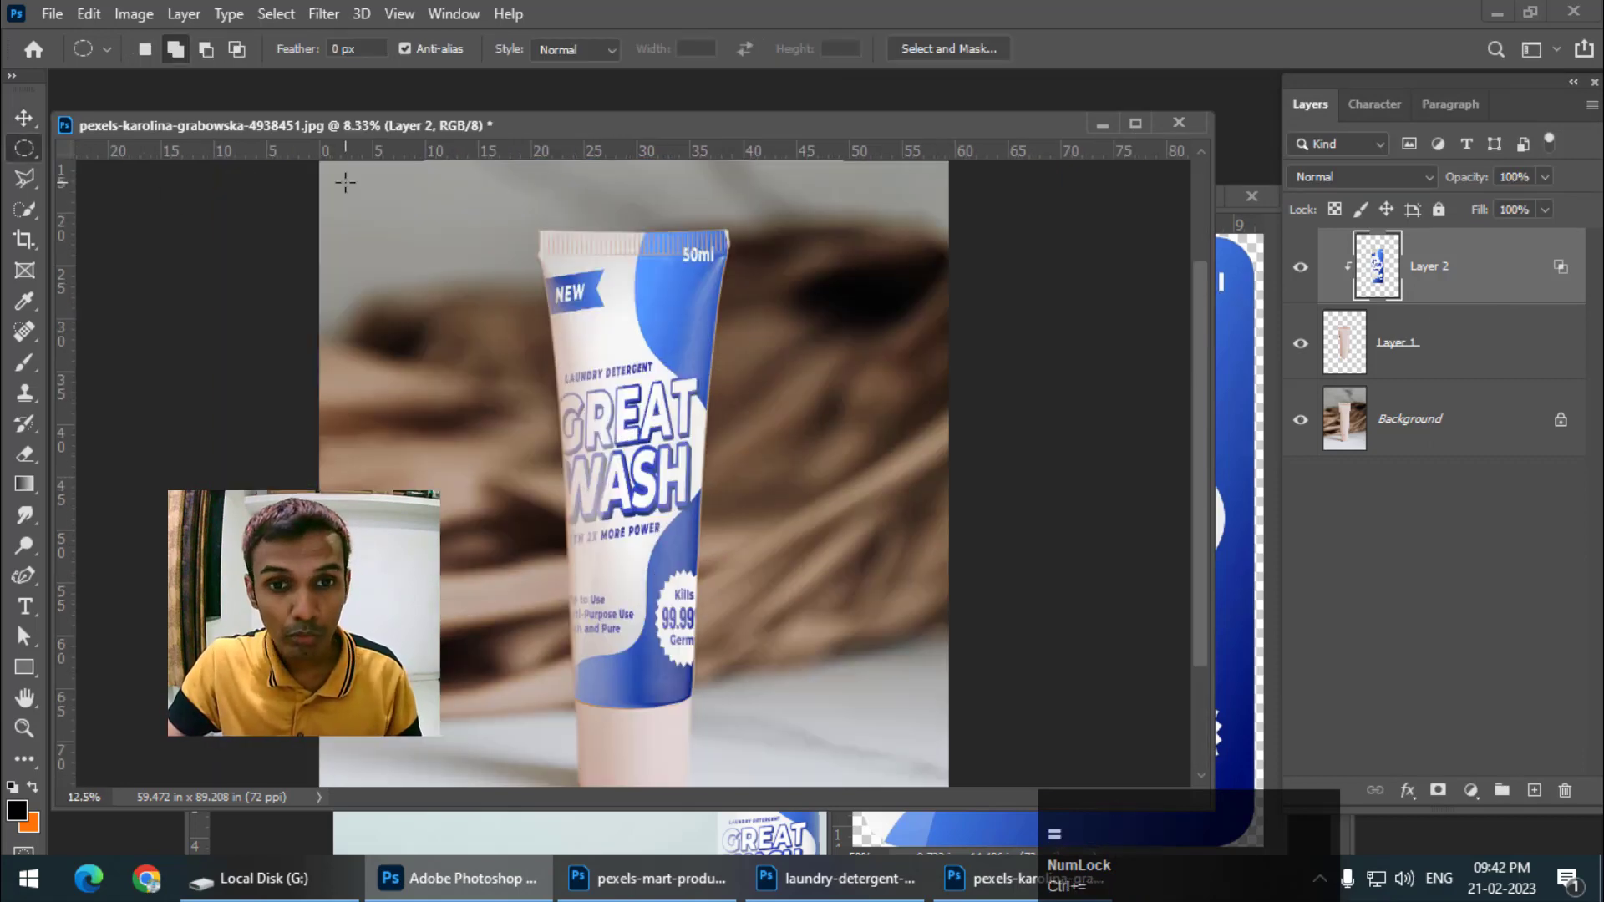
{"action": "left_click_drag", "start_coordinate": [584, 480], "coordinate": [585, 430]}
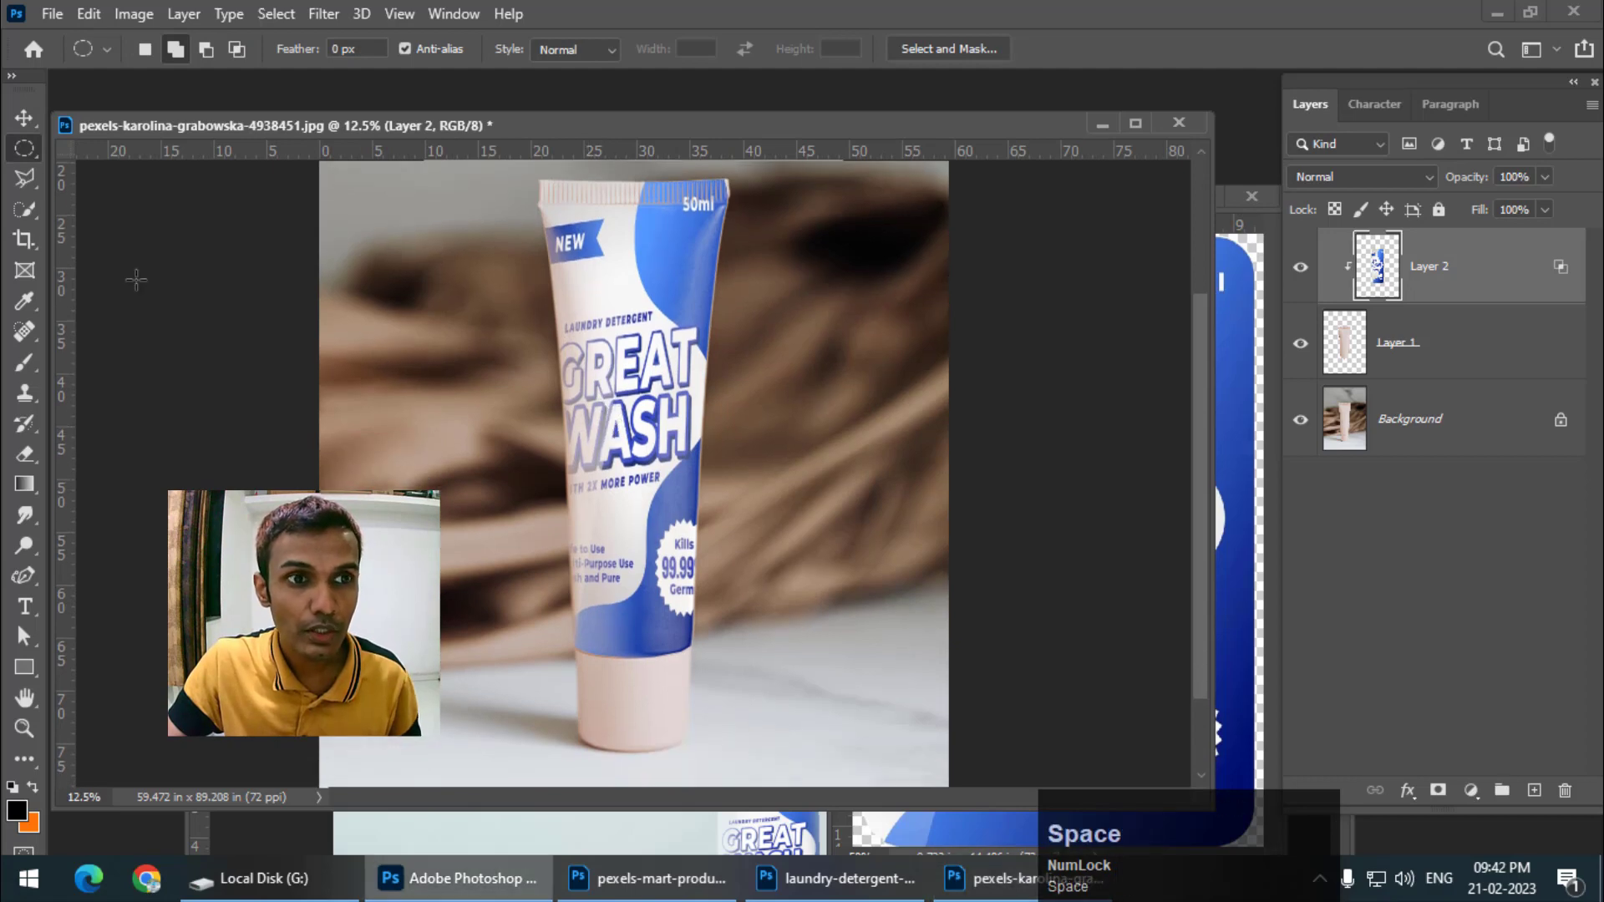
{"action": "left_click", "coordinate": [24, 118]}
{"action": "left_click", "coordinate": [89, 14]}
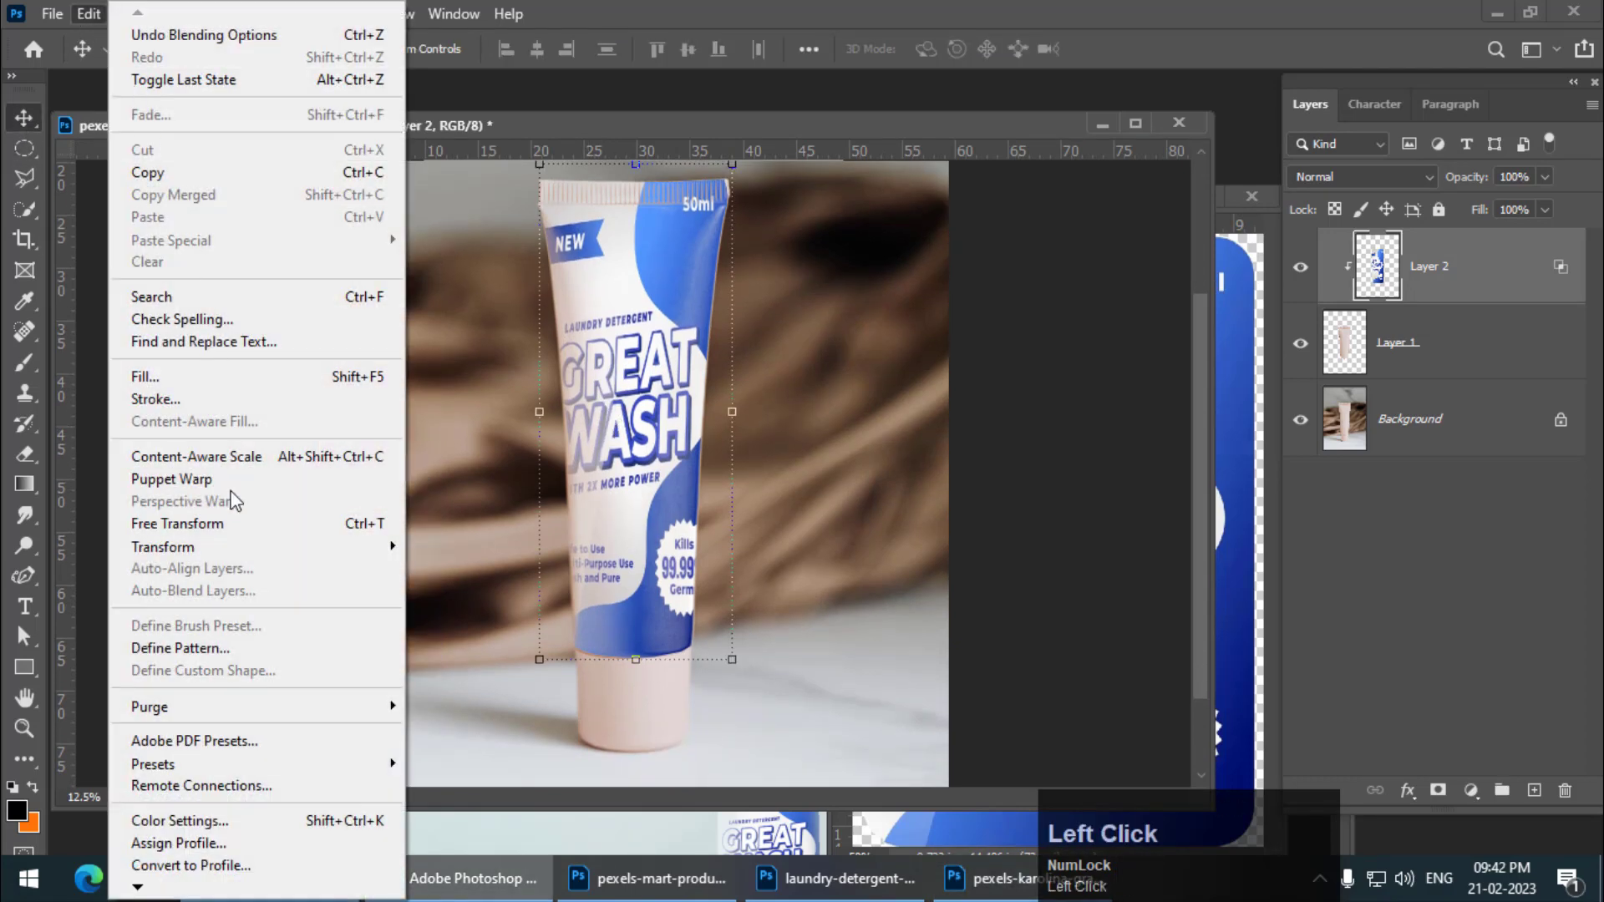
{"action": "mouse_move", "coordinate": [231, 561]}
{"action": "left_click", "coordinate": [442, 321]}
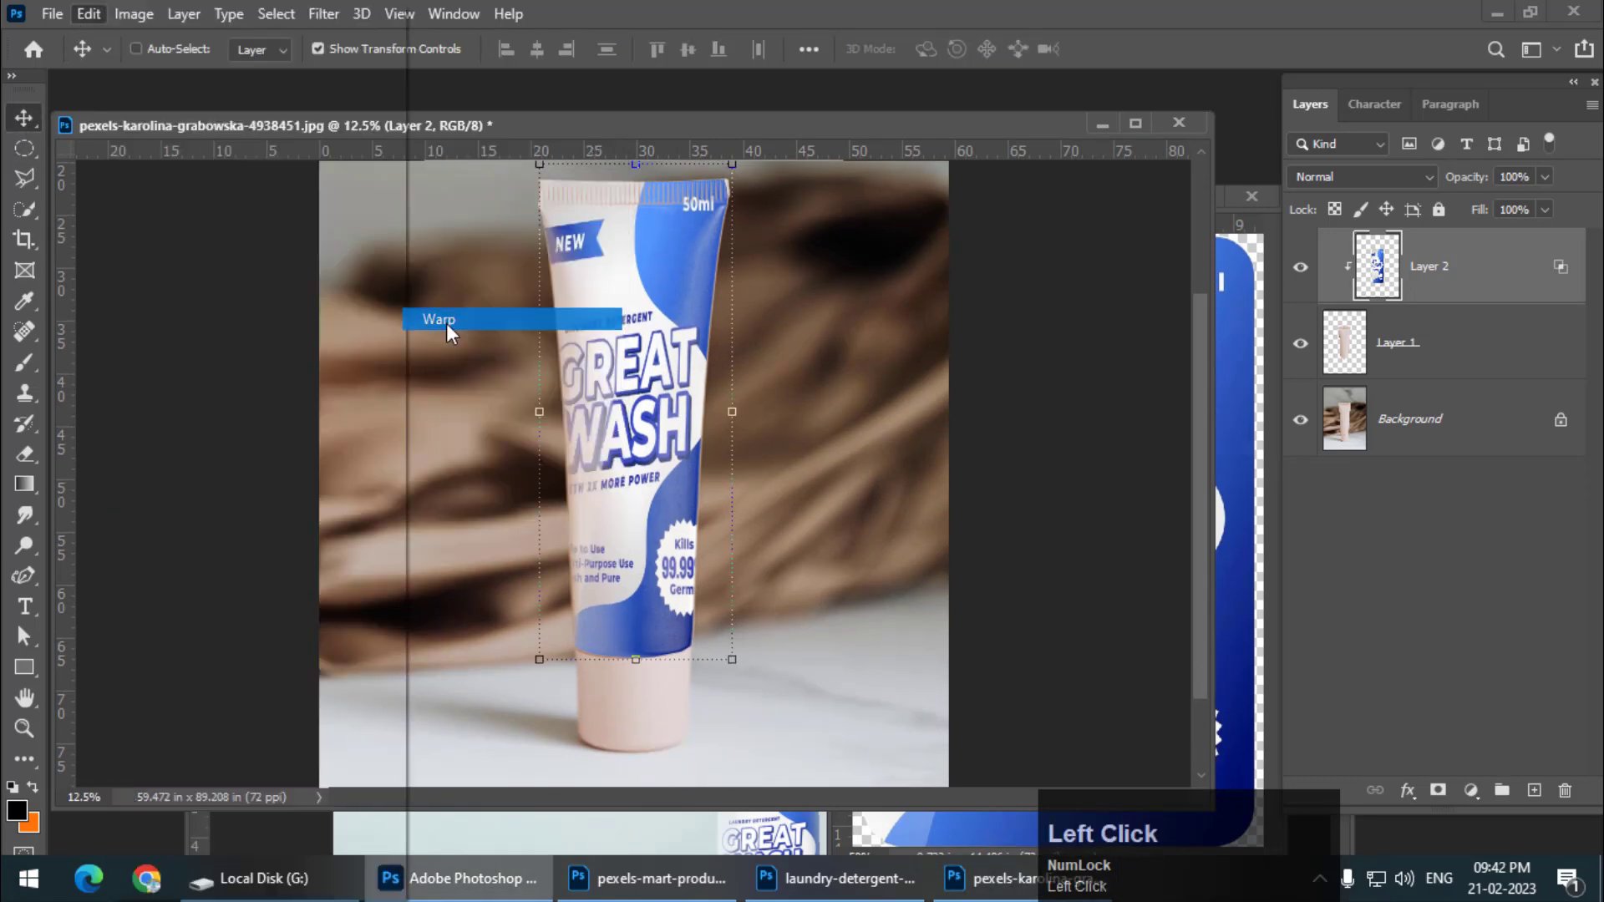
{"action": "left_click_drag", "start_coordinate": [604, 661], "coordinate": [665, 670]}
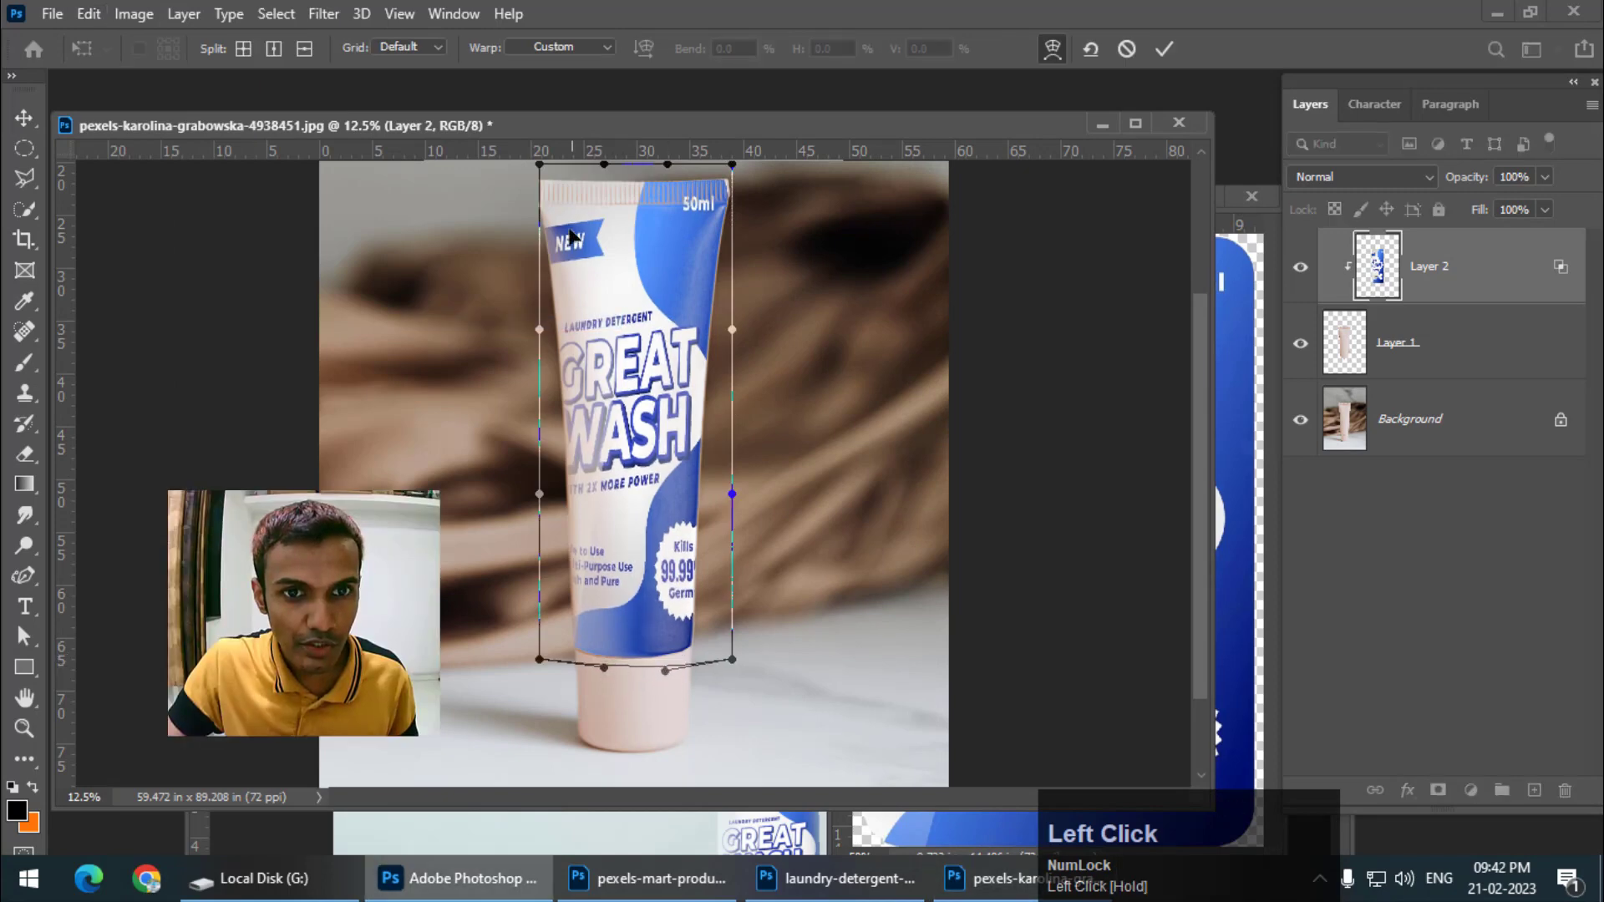
{"action": "mouse_move", "coordinate": [603, 166]}
{"action": "left_mouse_down"}
{"action": "mouse_move", "coordinate": [604, 180]}
{"action": "mouse_move", "coordinate": [674, 179]}
{"action": "mouse_move", "coordinate": [604, 187]}
{"action": "left_mouse_up"}
- Pull the upper sides of the warp inward, refine the bottom curve, lower the top-left corner slightly, and apply the warp
{"action": "left_click_drag", "start_coordinate": [540, 331], "coordinate": [547, 338]}
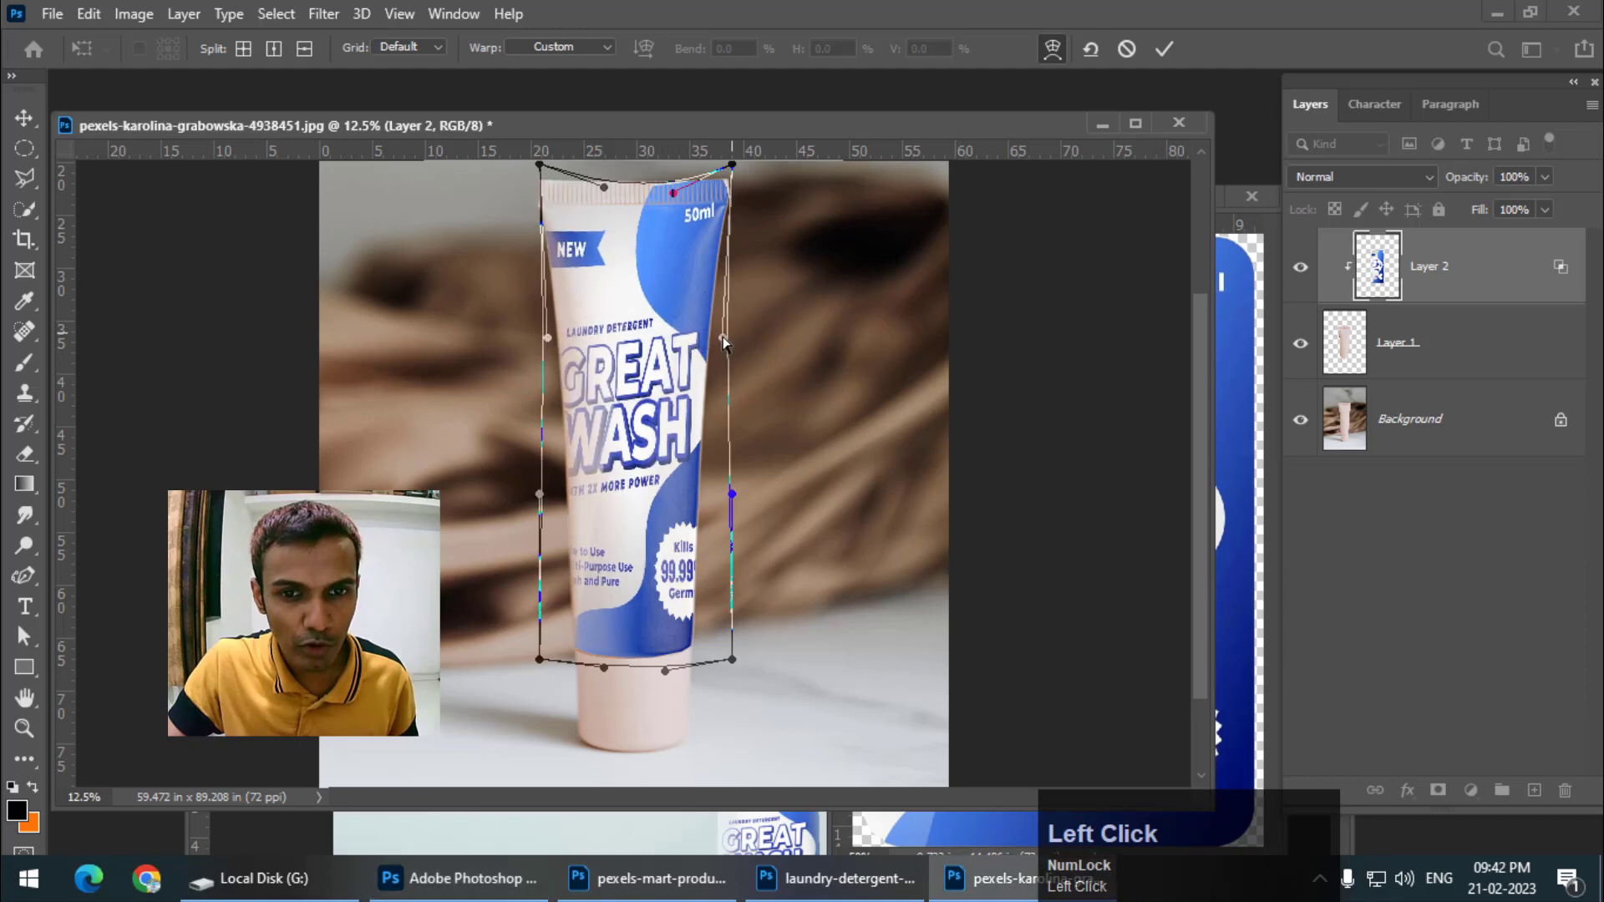
{"action": "left_click_drag", "start_coordinate": [731, 331], "coordinate": [717, 337]}
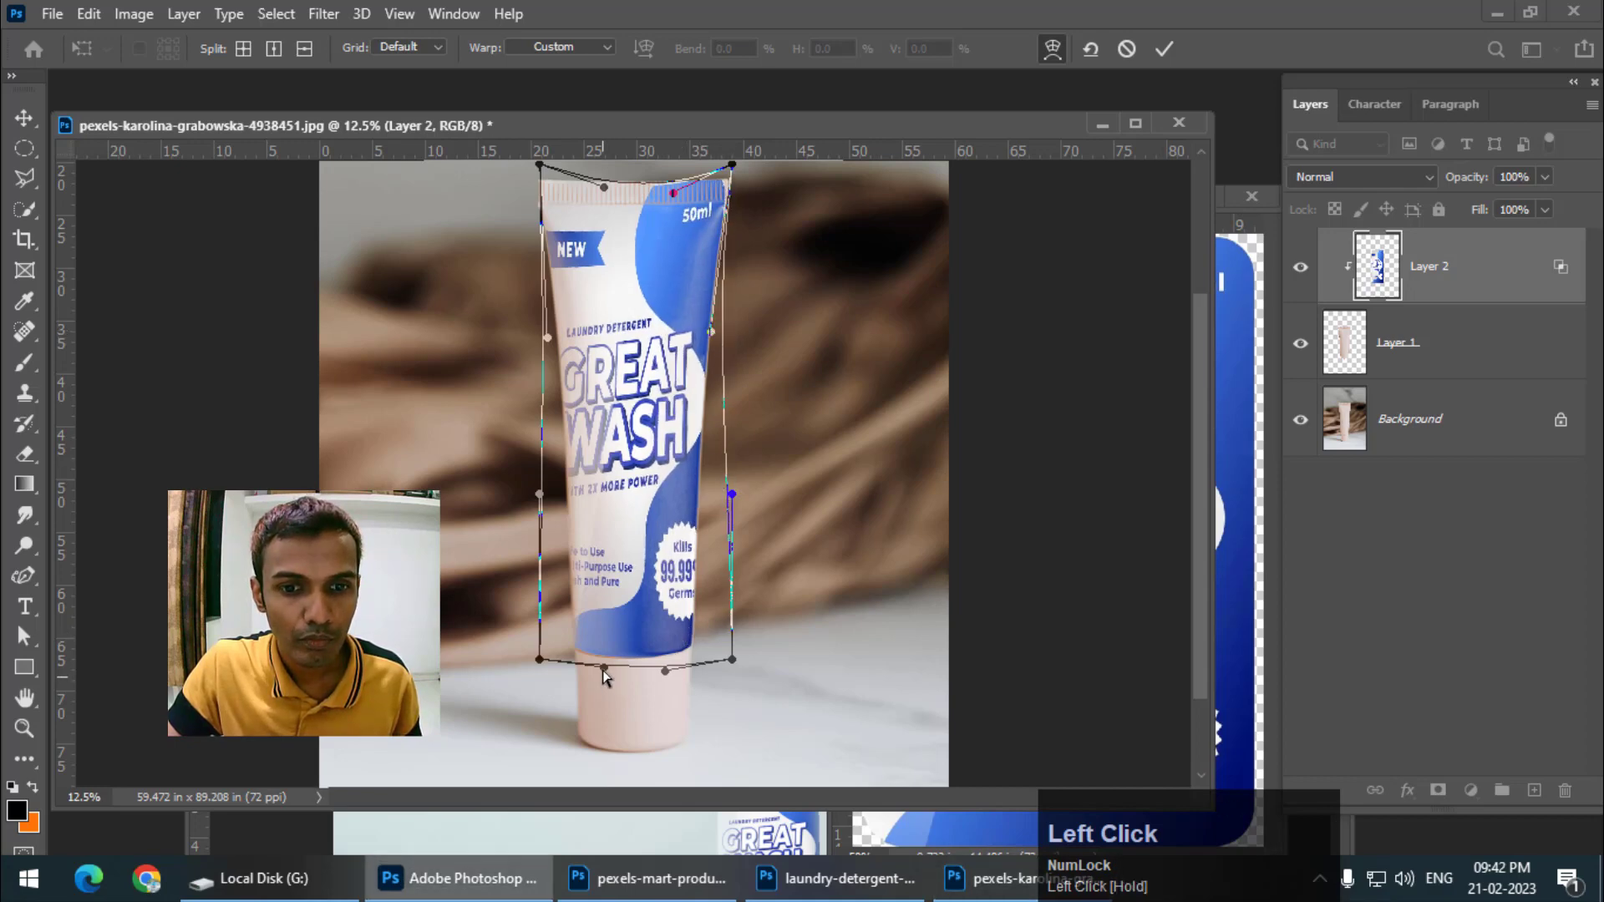
{"action": "left_click_drag", "start_coordinate": [603, 669], "coordinate": [597, 669]}
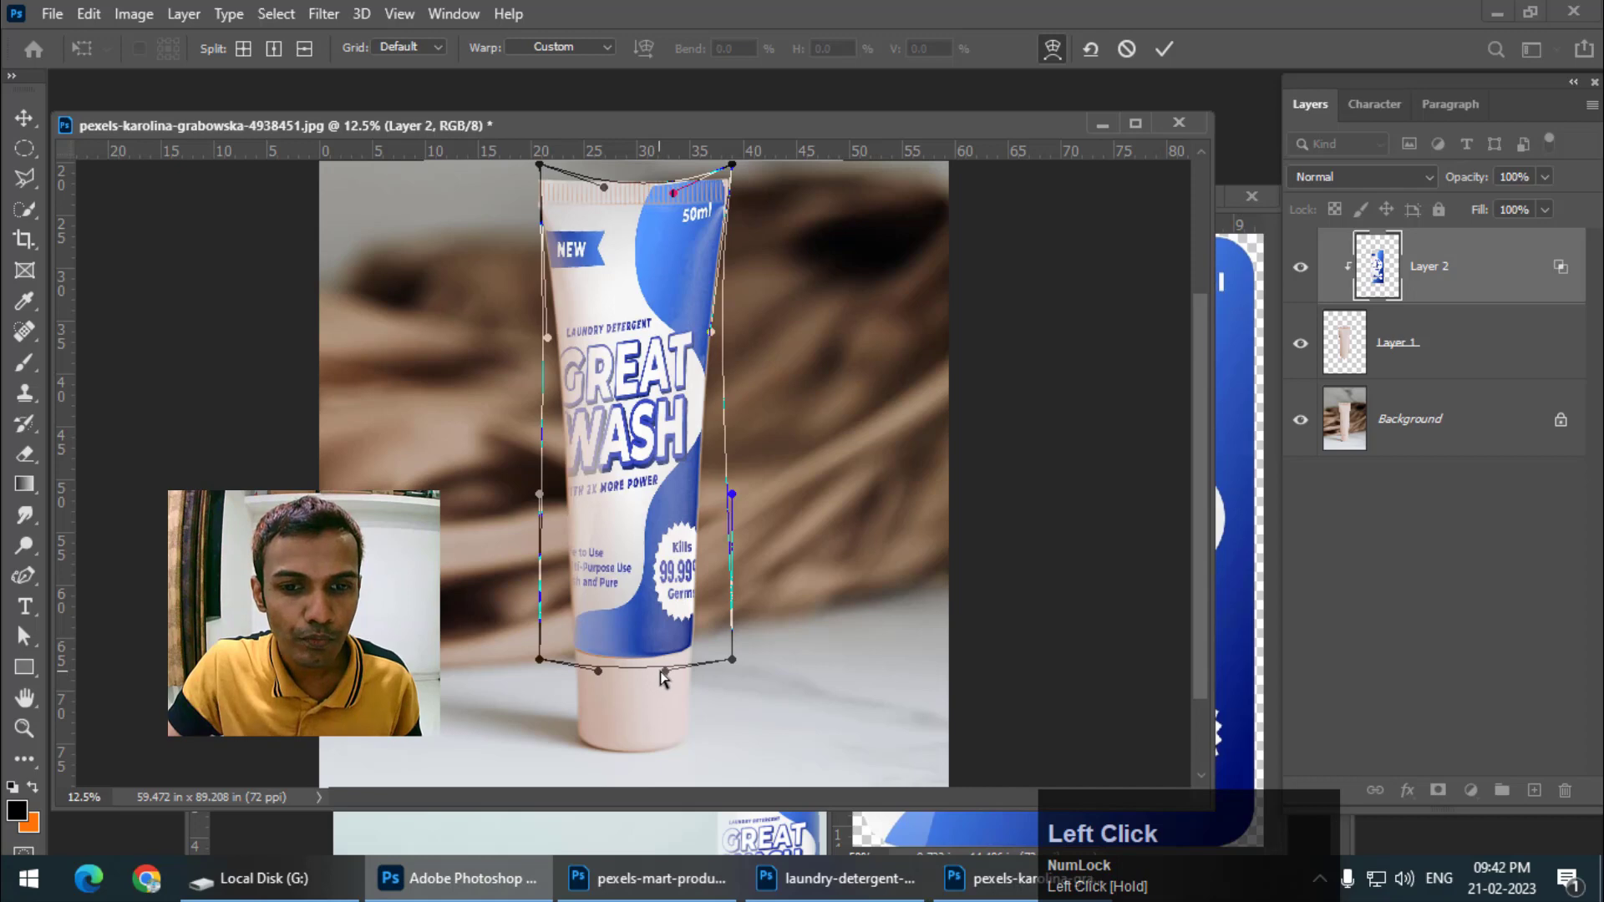
{"action": "left_click_drag", "start_coordinate": [663, 676], "coordinate": [662, 681]}
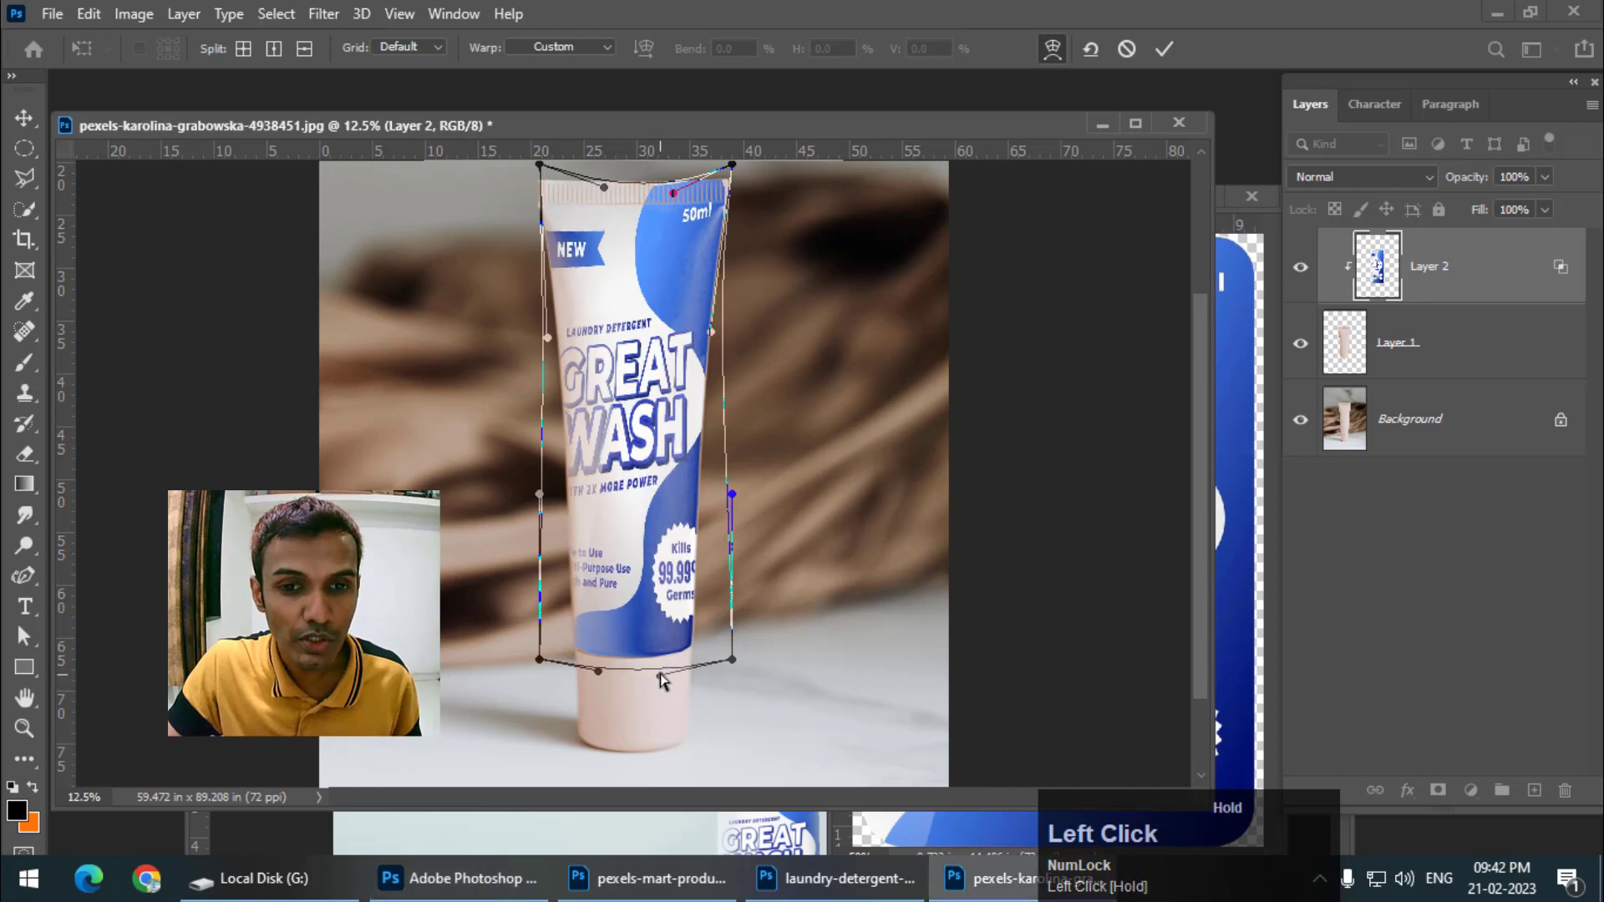
{"action": "left_click_drag", "start_coordinate": [599, 672], "coordinate": [596, 674]}
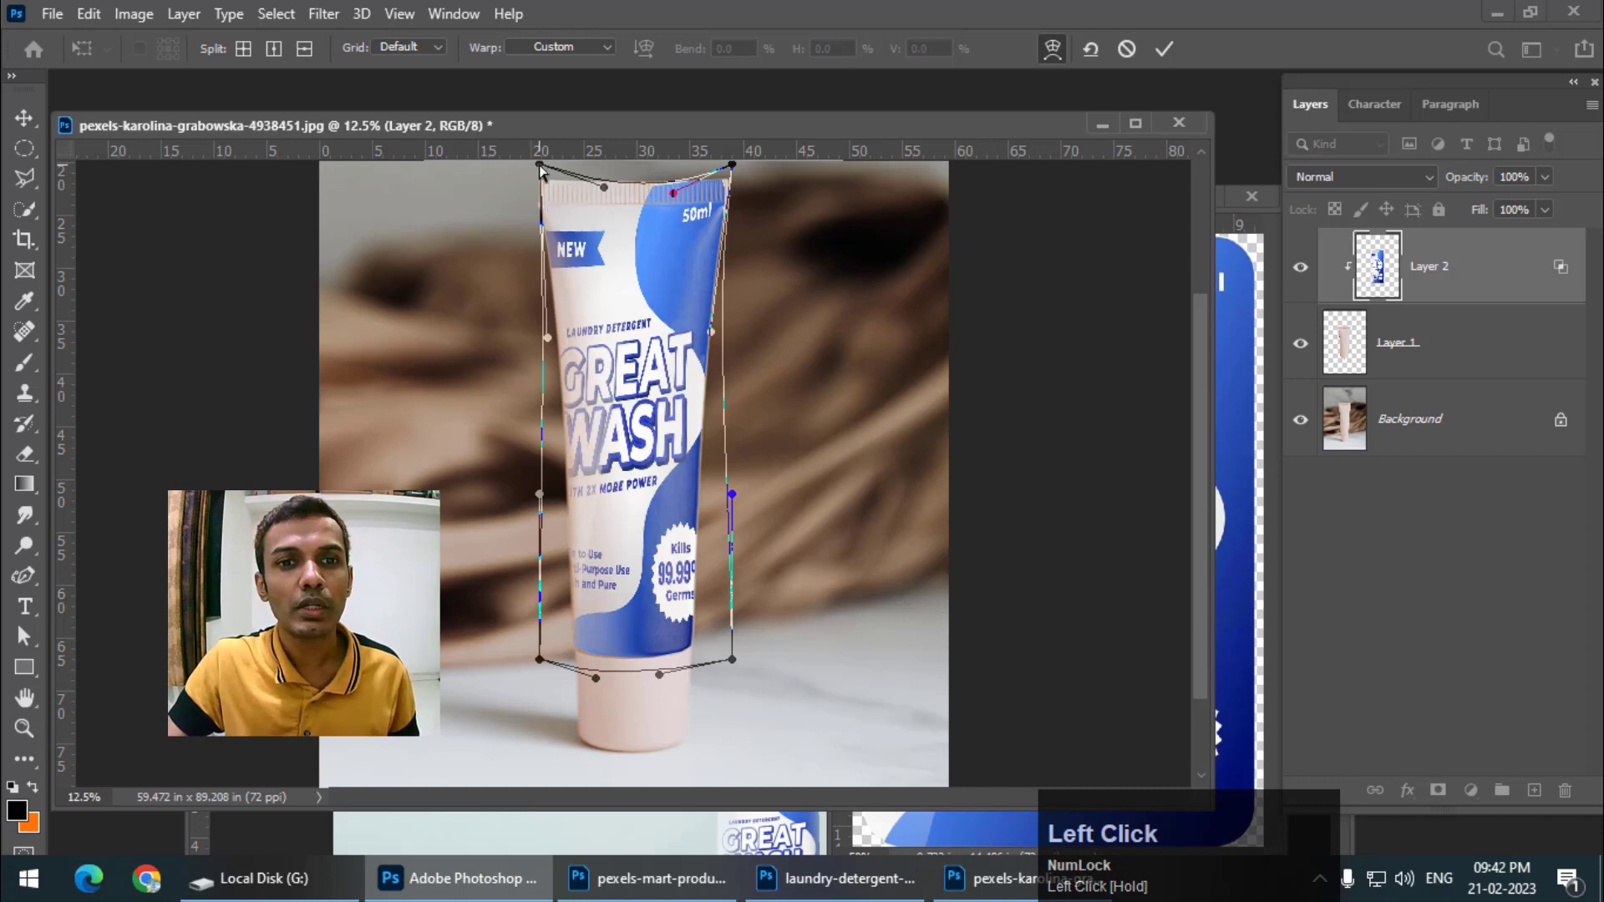
{"action": "left_click_drag", "start_coordinate": [539, 164], "coordinate": [537, 173]}
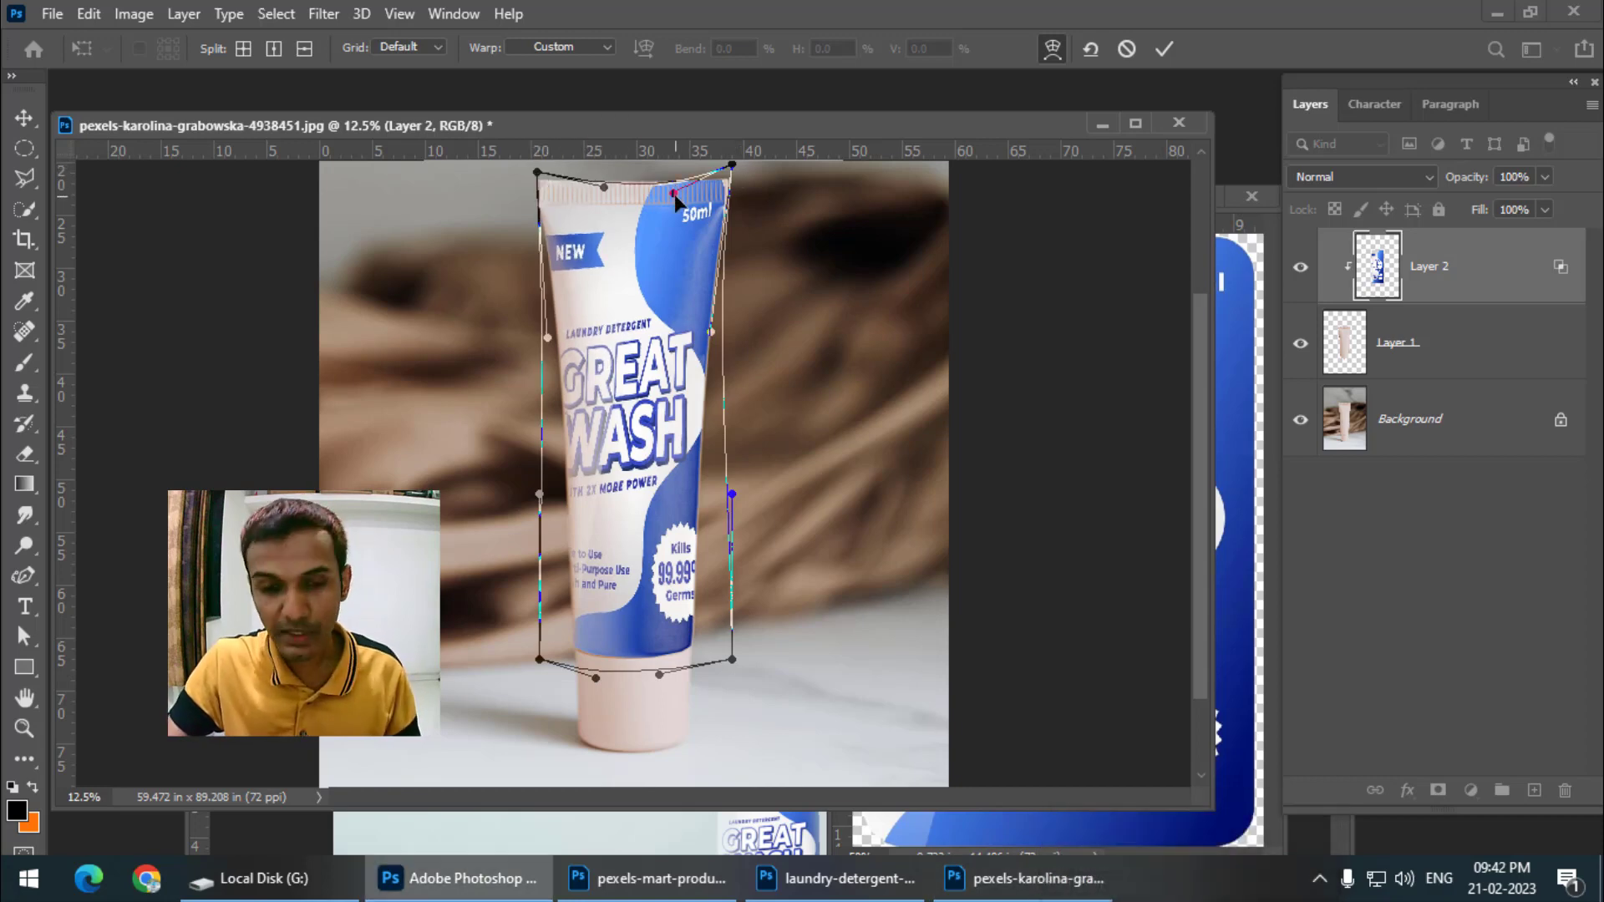
{"action": "key", "text": "Return"}
- Compare the tube with and without the warped label, checking the mockup both as a whole and closer up
{"action": "left_click", "coordinate": [25, 148]}
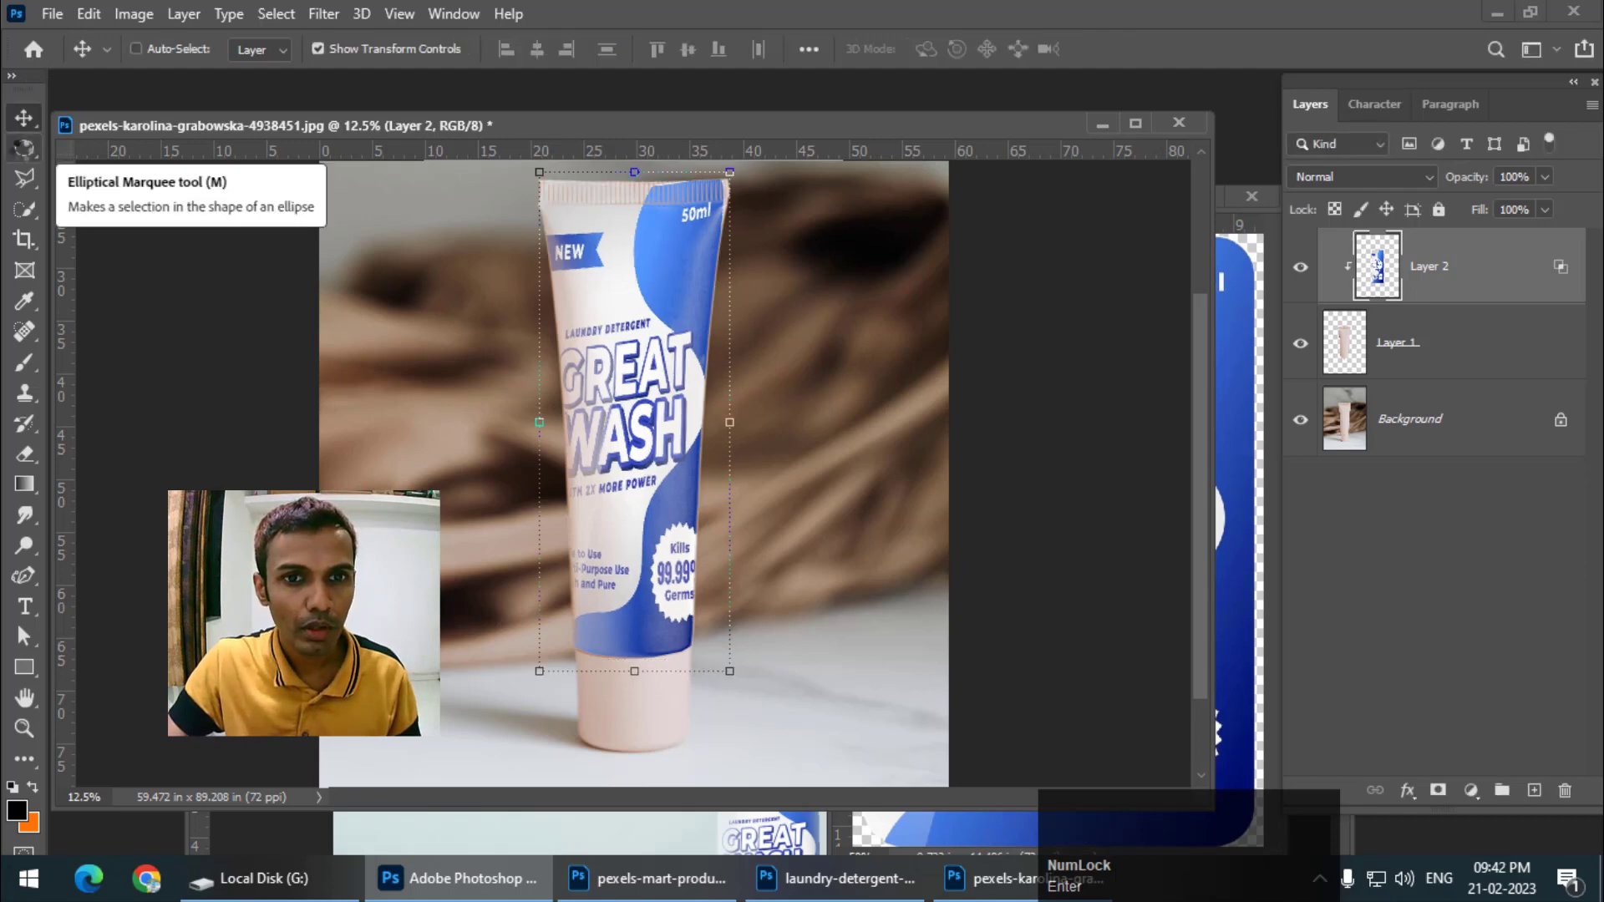
{"action": "left_click", "coordinate": [1300, 269]}
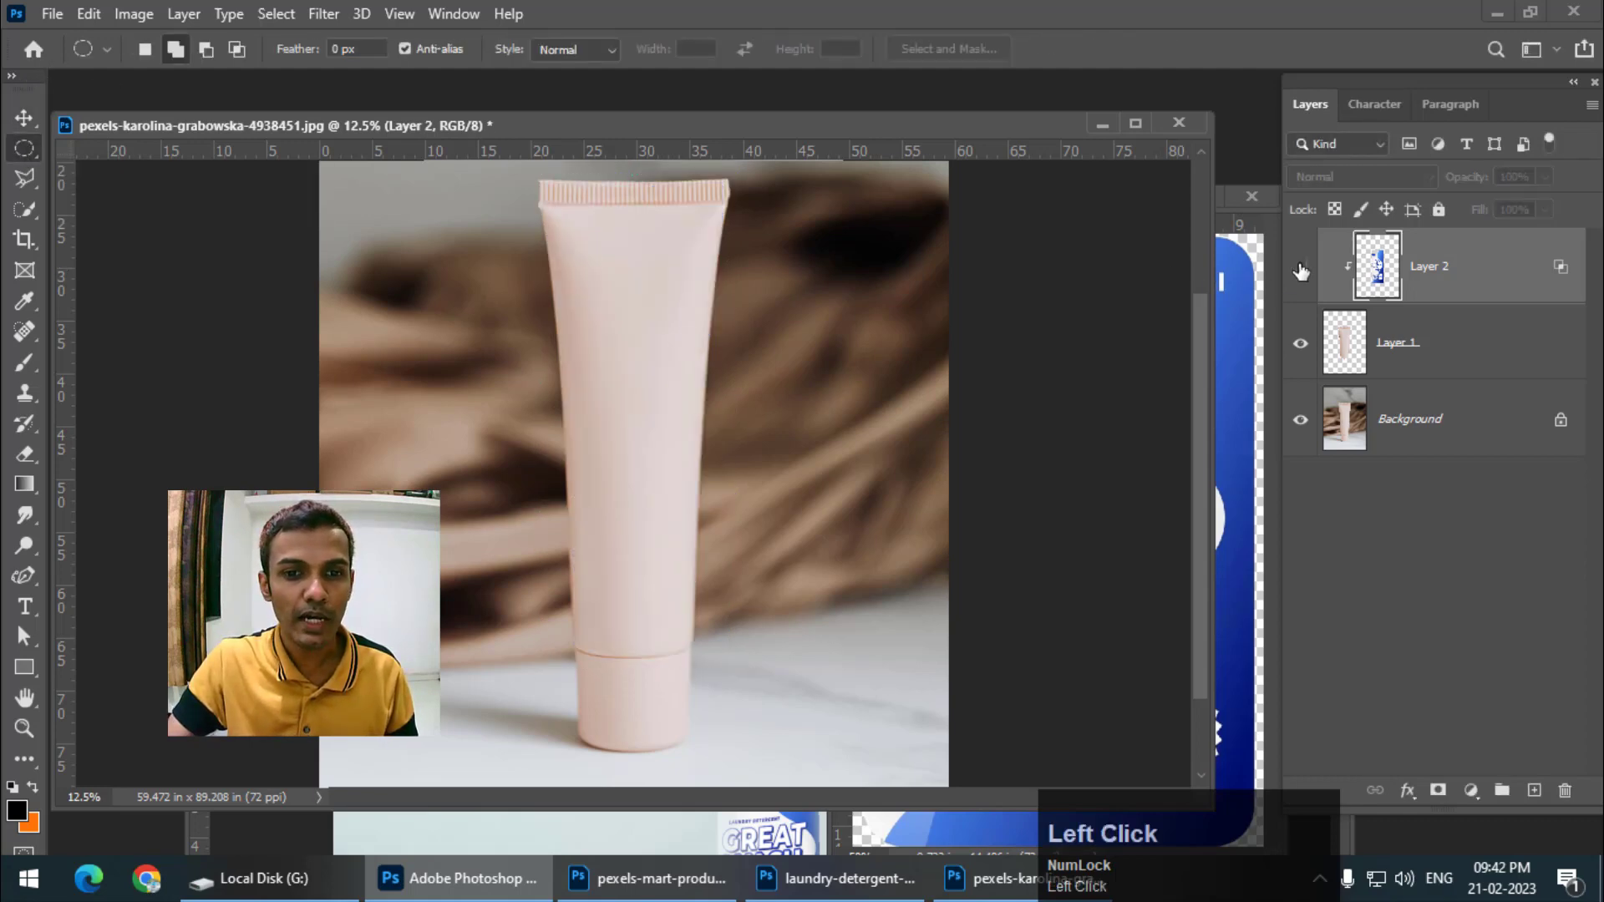
{"action": "left_click", "coordinate": [1301, 269]}
{"action": "left_click", "coordinate": [1301, 269]}
{"action": "left_click", "coordinate": [1301, 269]}
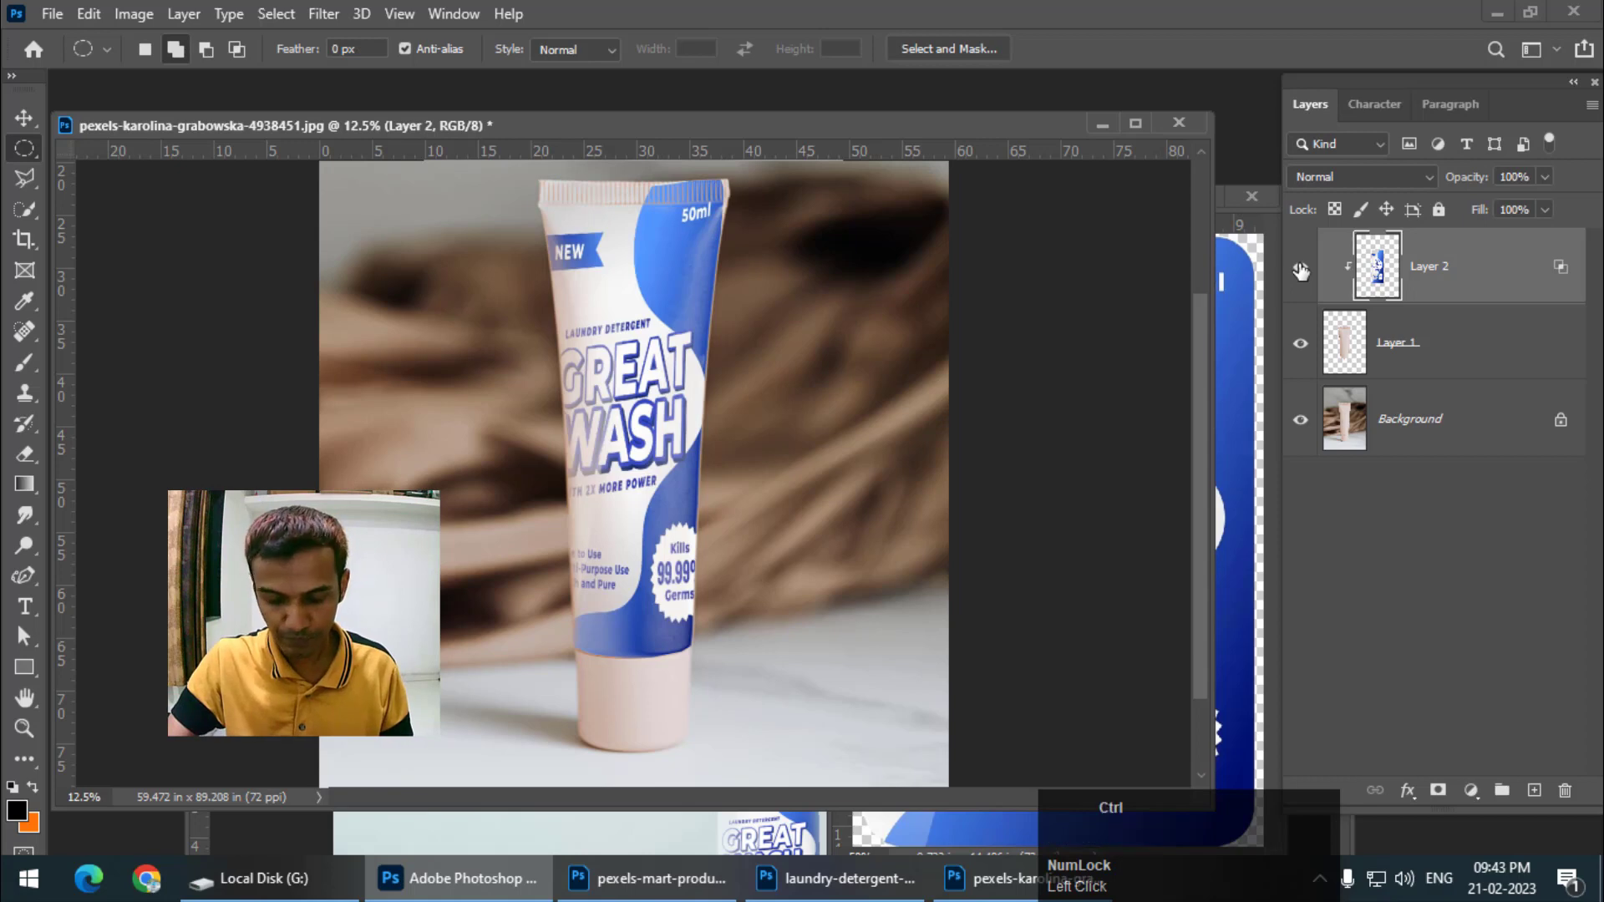
{"action": "key", "text": "ctrl+minus"}
{"action": "key", "text": "ctrl+minus"}
{"action": "key", "text": "ctrl+equal"}
{"action": "left_click", "coordinate": [1300, 269]}
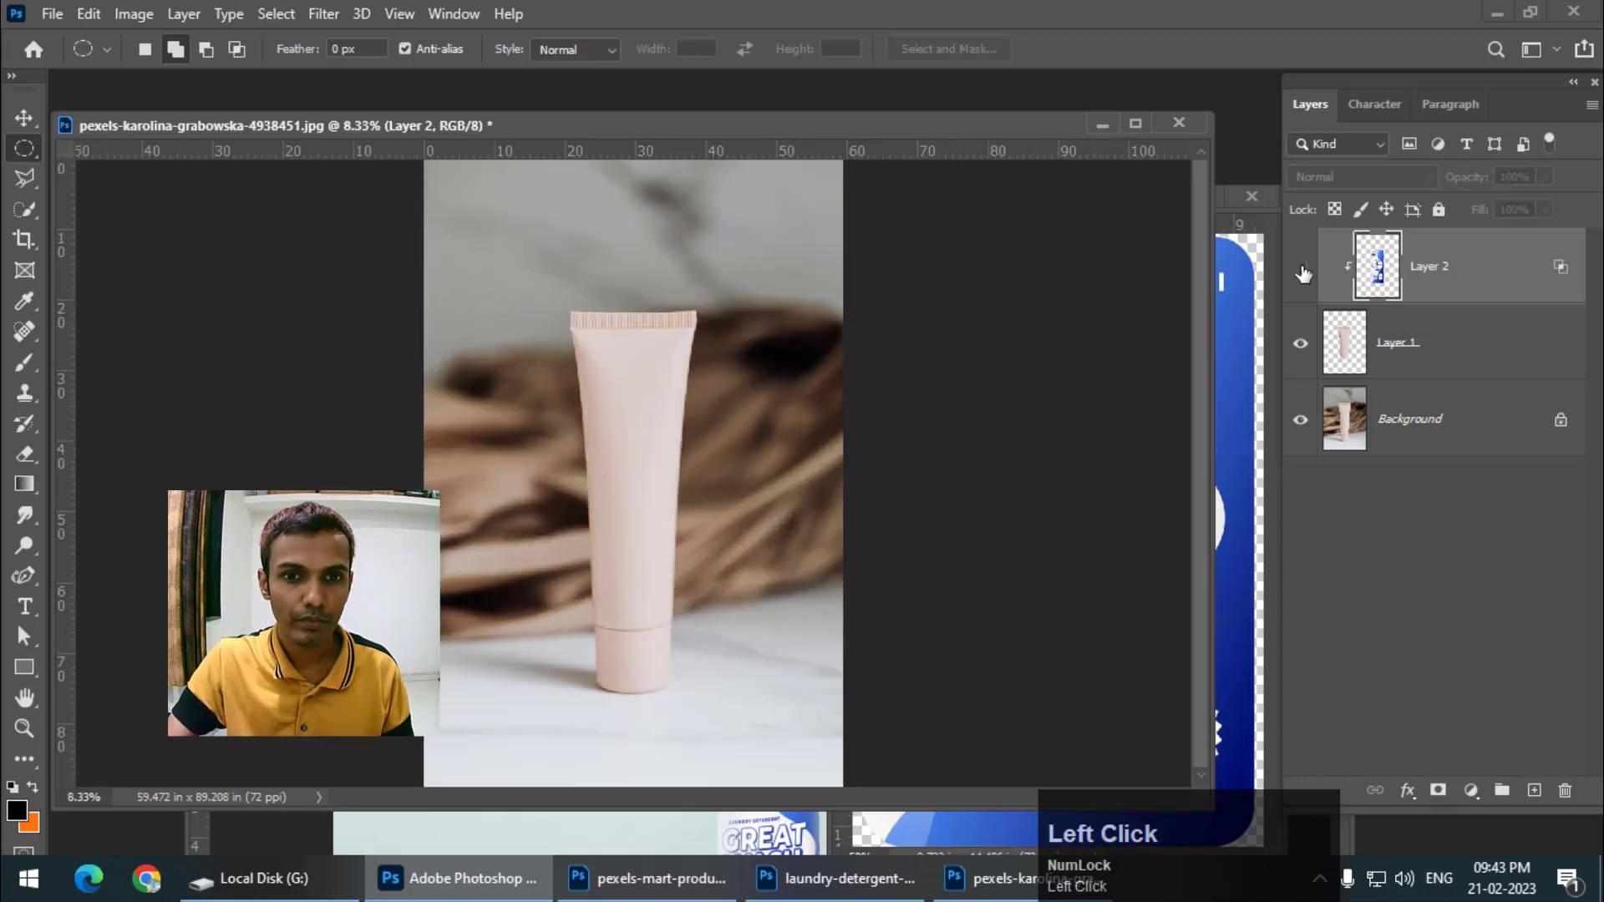
{"action": "left_click", "coordinate": [1301, 269]}
{"action": "key", "text": "ctrl+equal"}
{"action": "scroll", "coordinate": [903, 432], "scroll_direction": "down", "scroll_amount": 1}
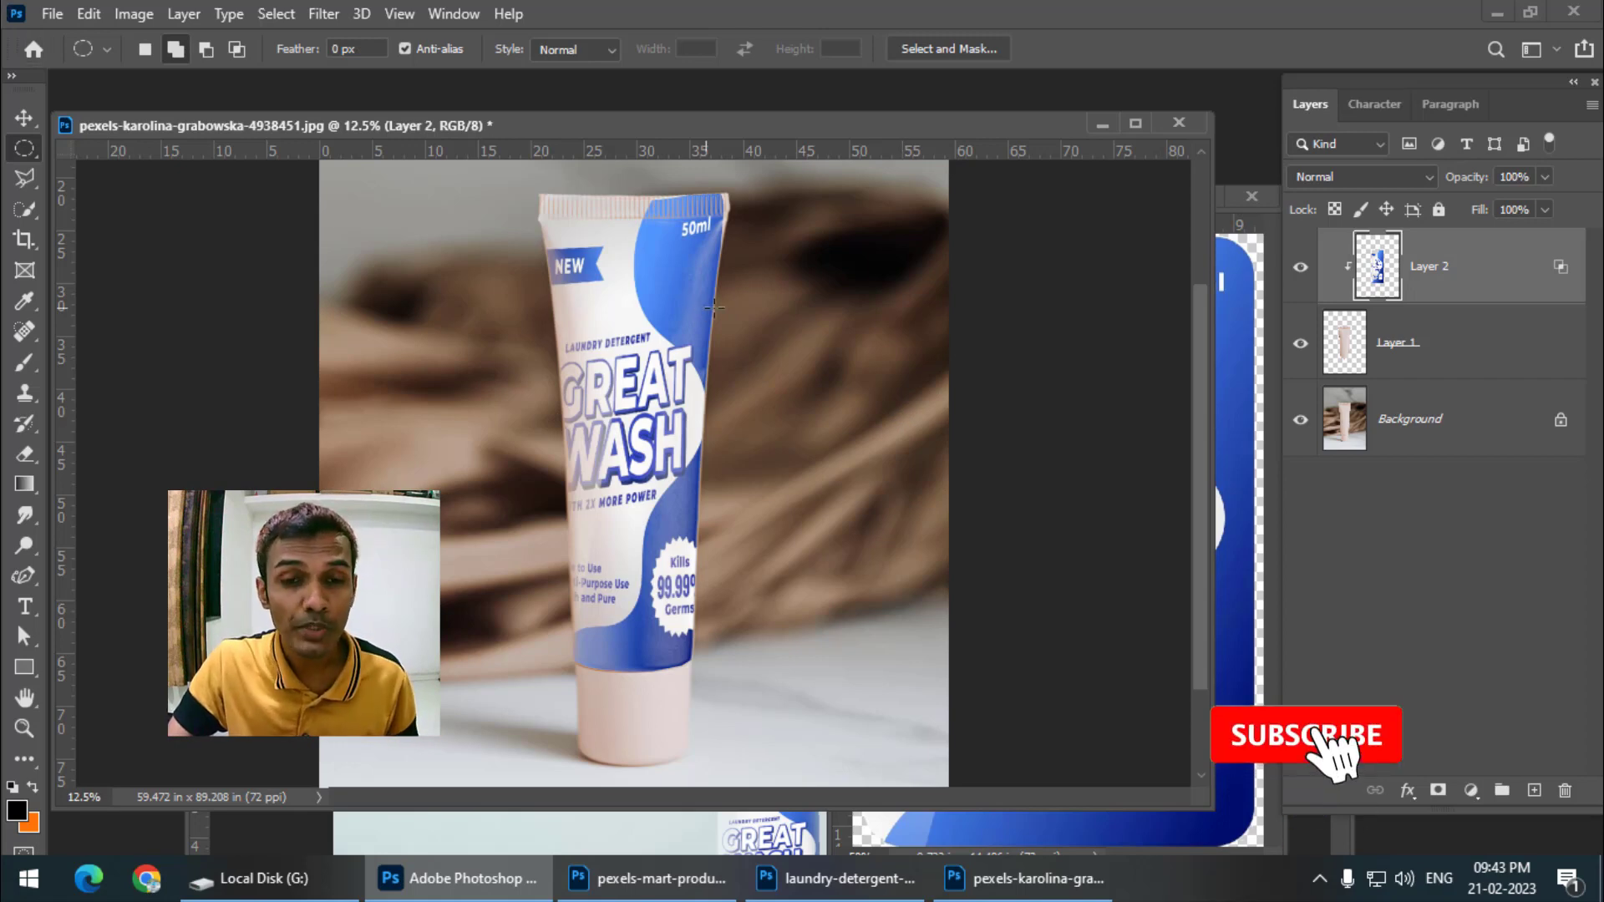
{"action": "left_click_drag", "start_coordinate": [665, 118], "coordinate": [695, 122]}
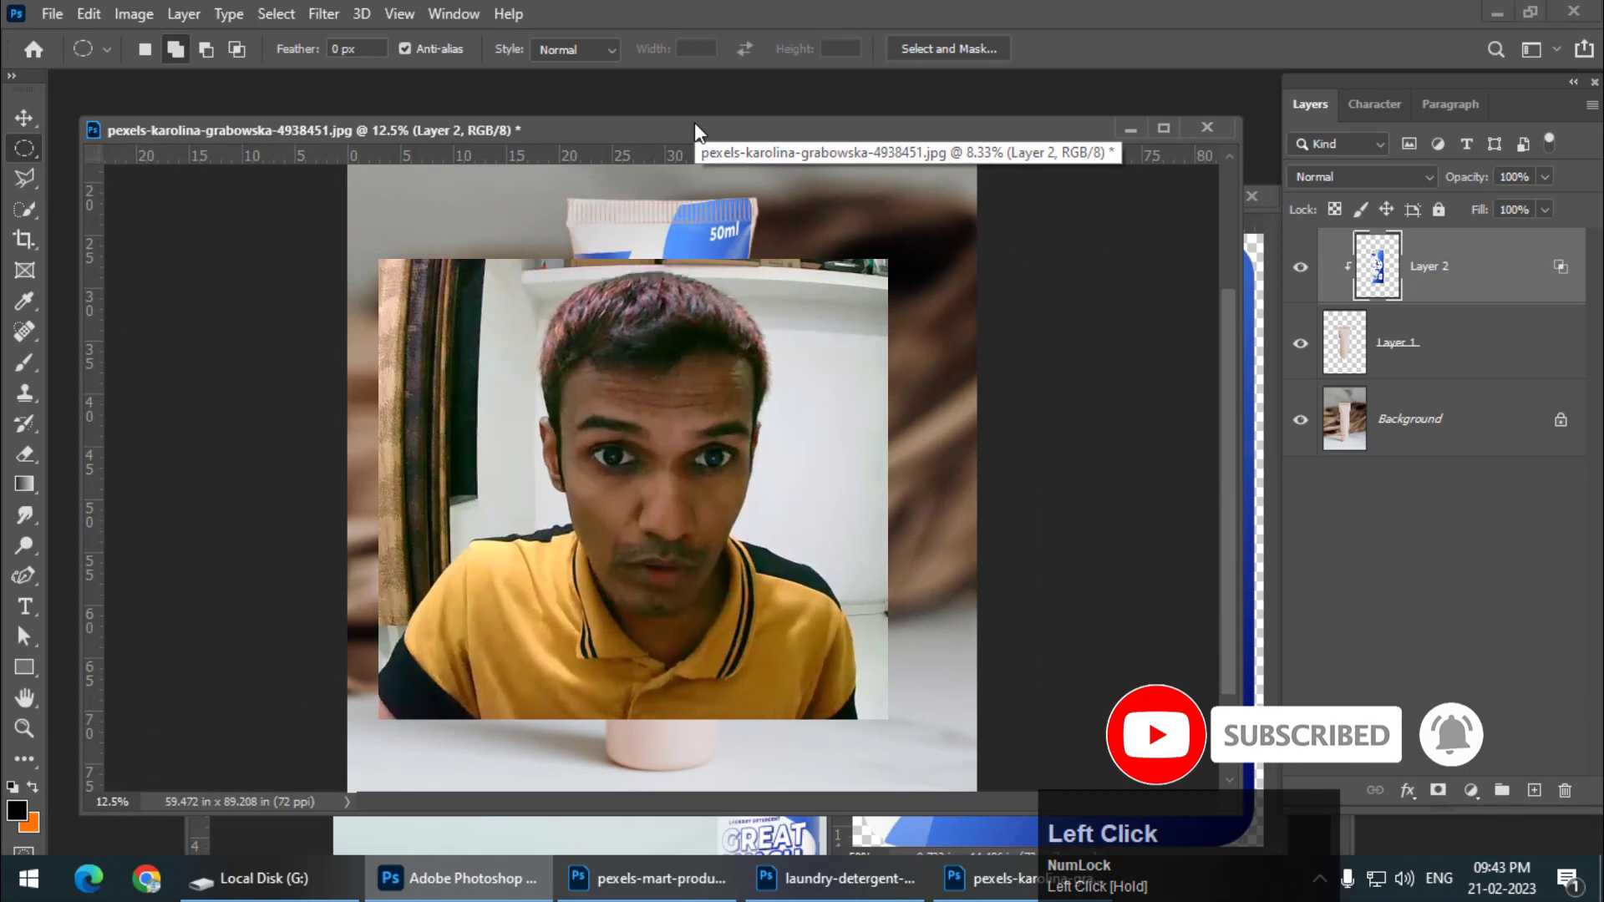
{"action": "left_click_drag", "start_coordinate": [694, 122], "coordinate": [690, 124]}
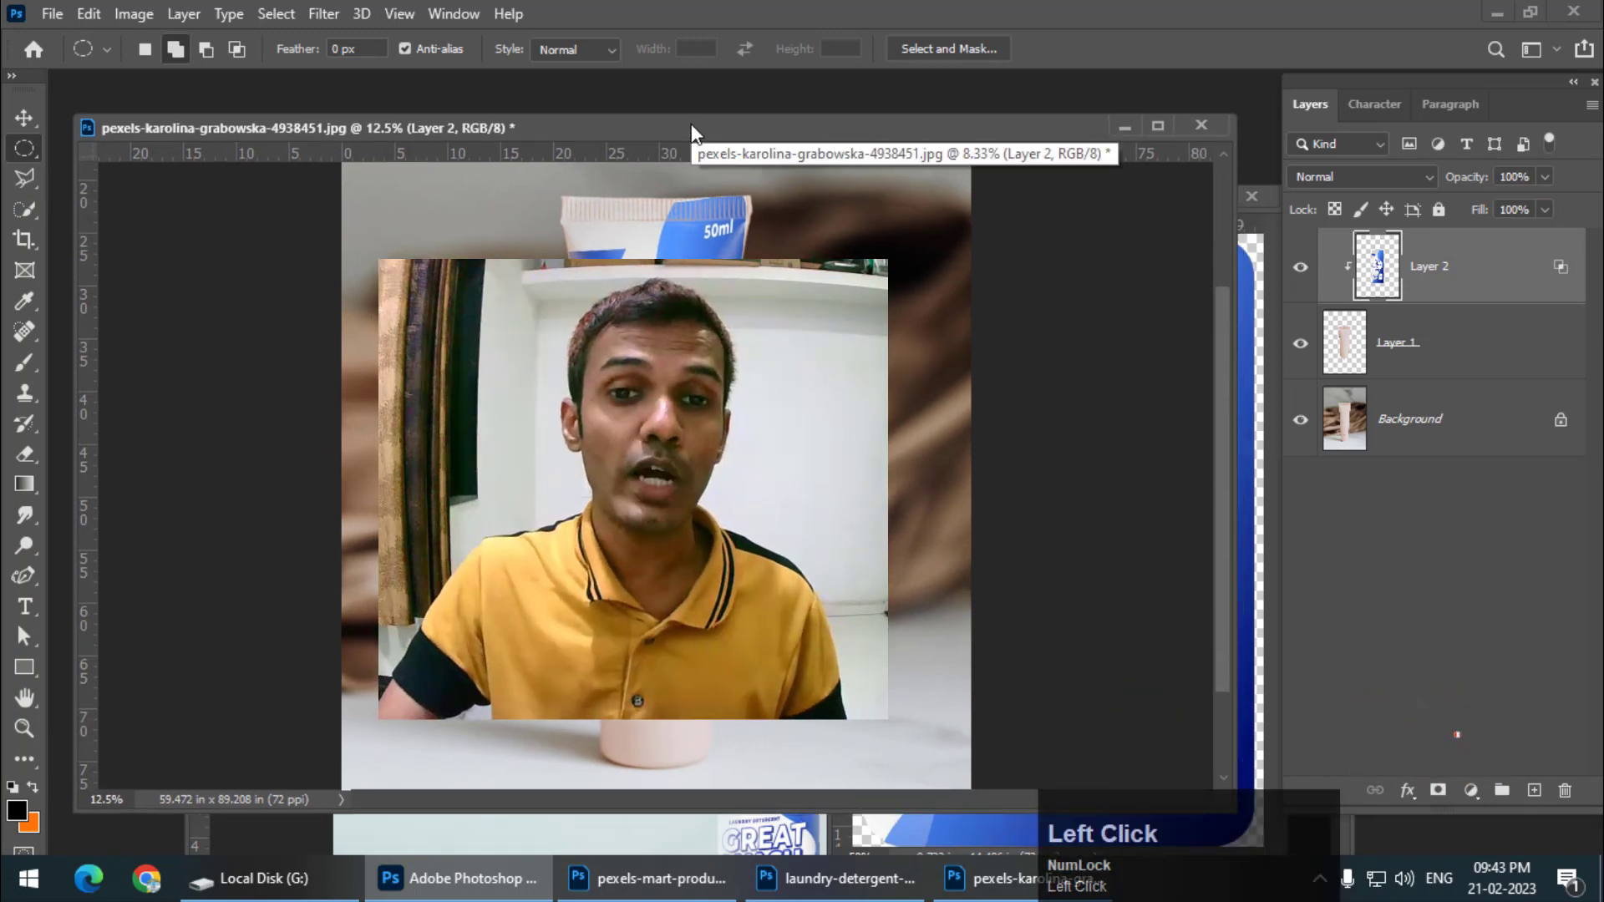